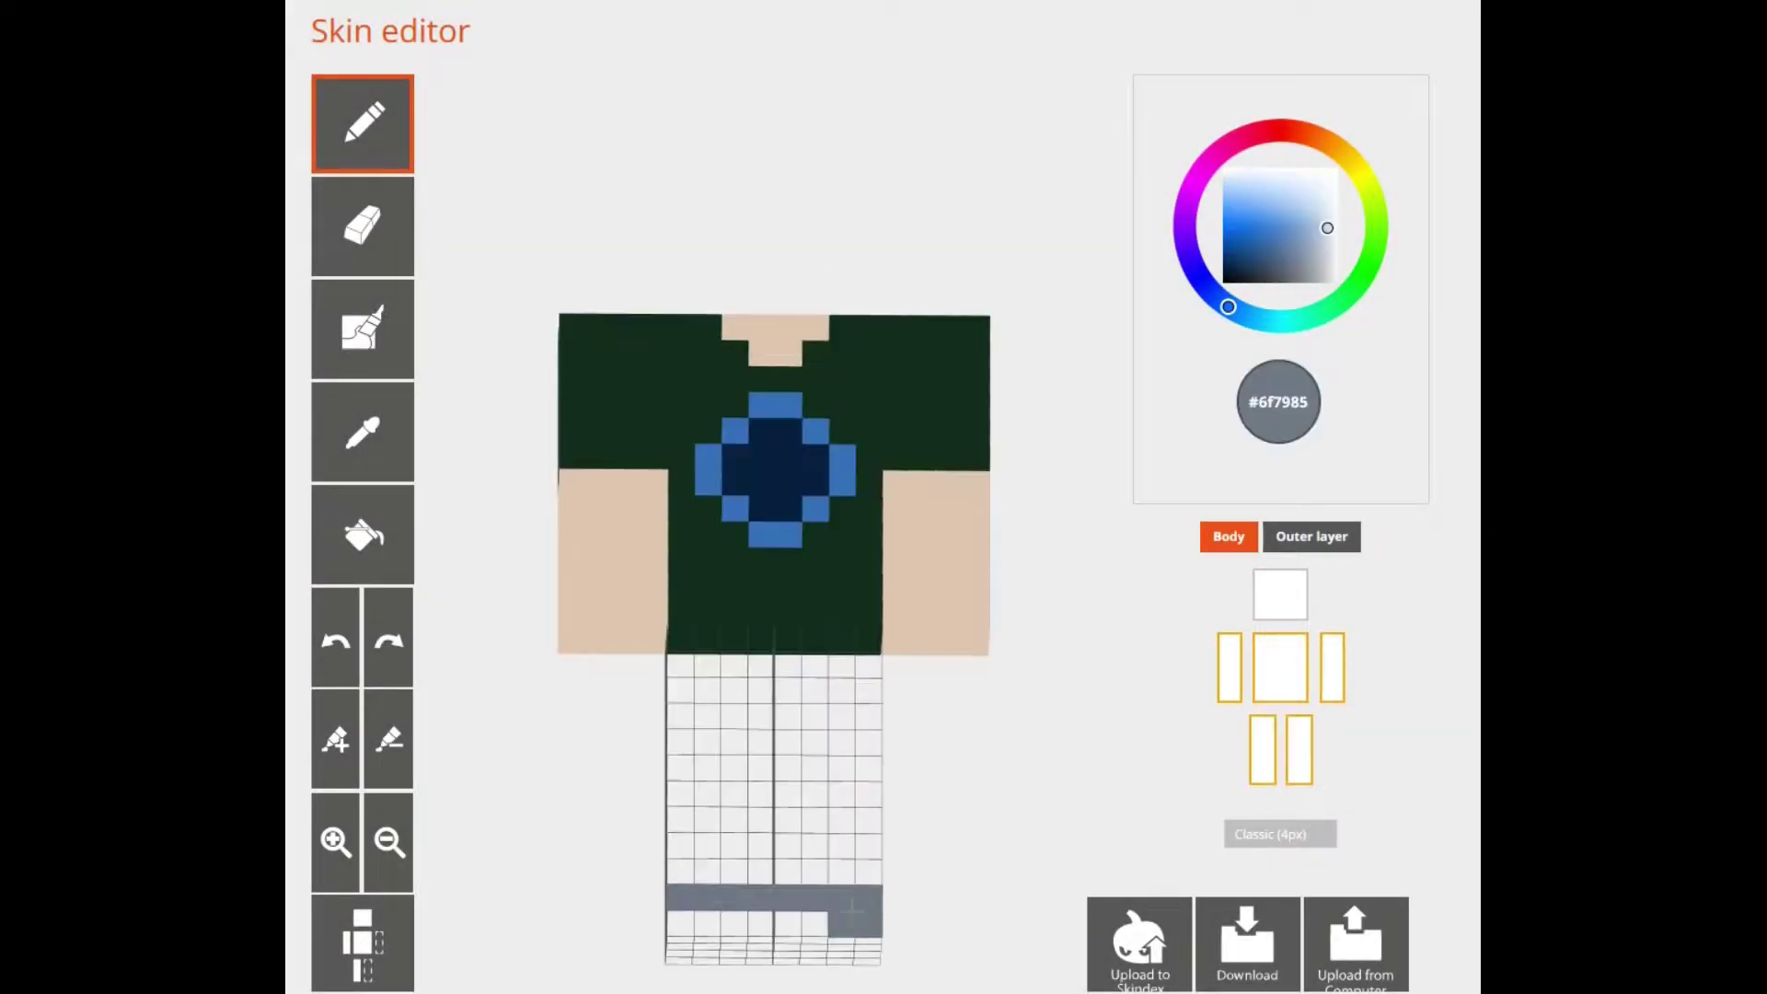
# Paint grey pixels along the bottom rows of the legs.
pyautogui.moveTo(828, 926)
pyautogui.mouseDown()
pyautogui.moveTo(679, 925)
pyautogui.moveTo(751, 950)
pyautogui.mouseUp()
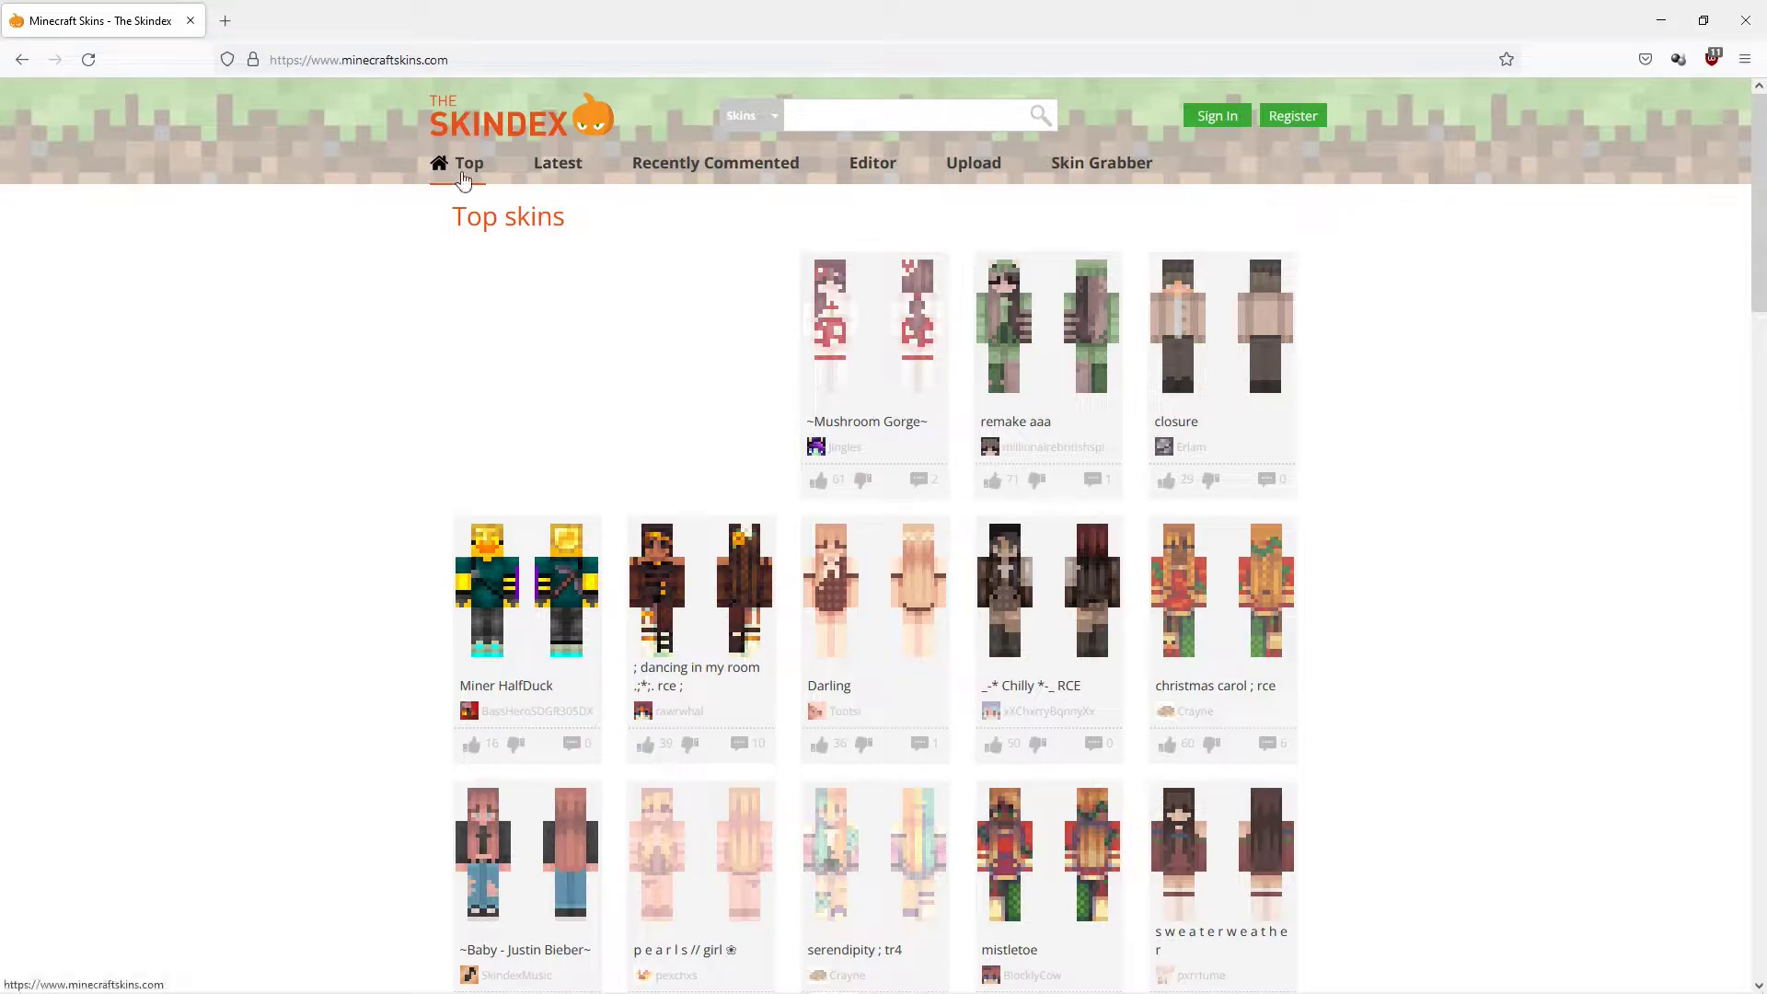
# Open the skin editor, hide the outer layer, and tilt the model to an angled view.
pyautogui.click(870, 173)
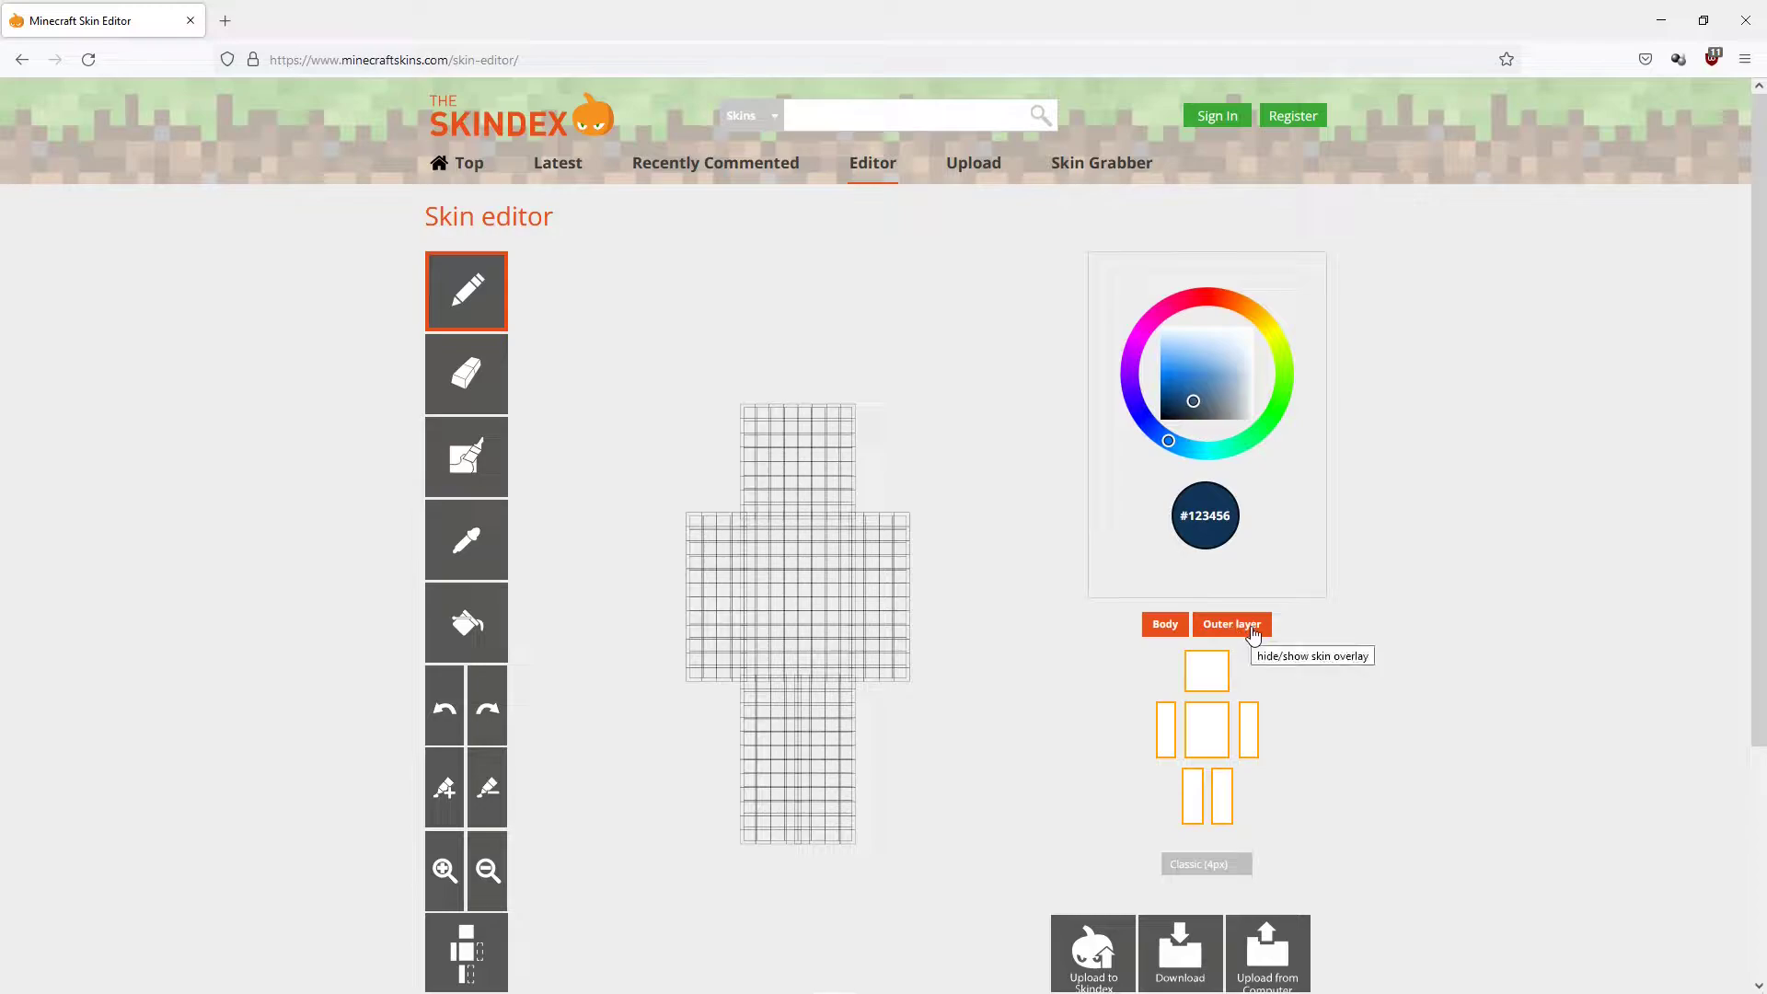
pyautogui.click(1243, 635)
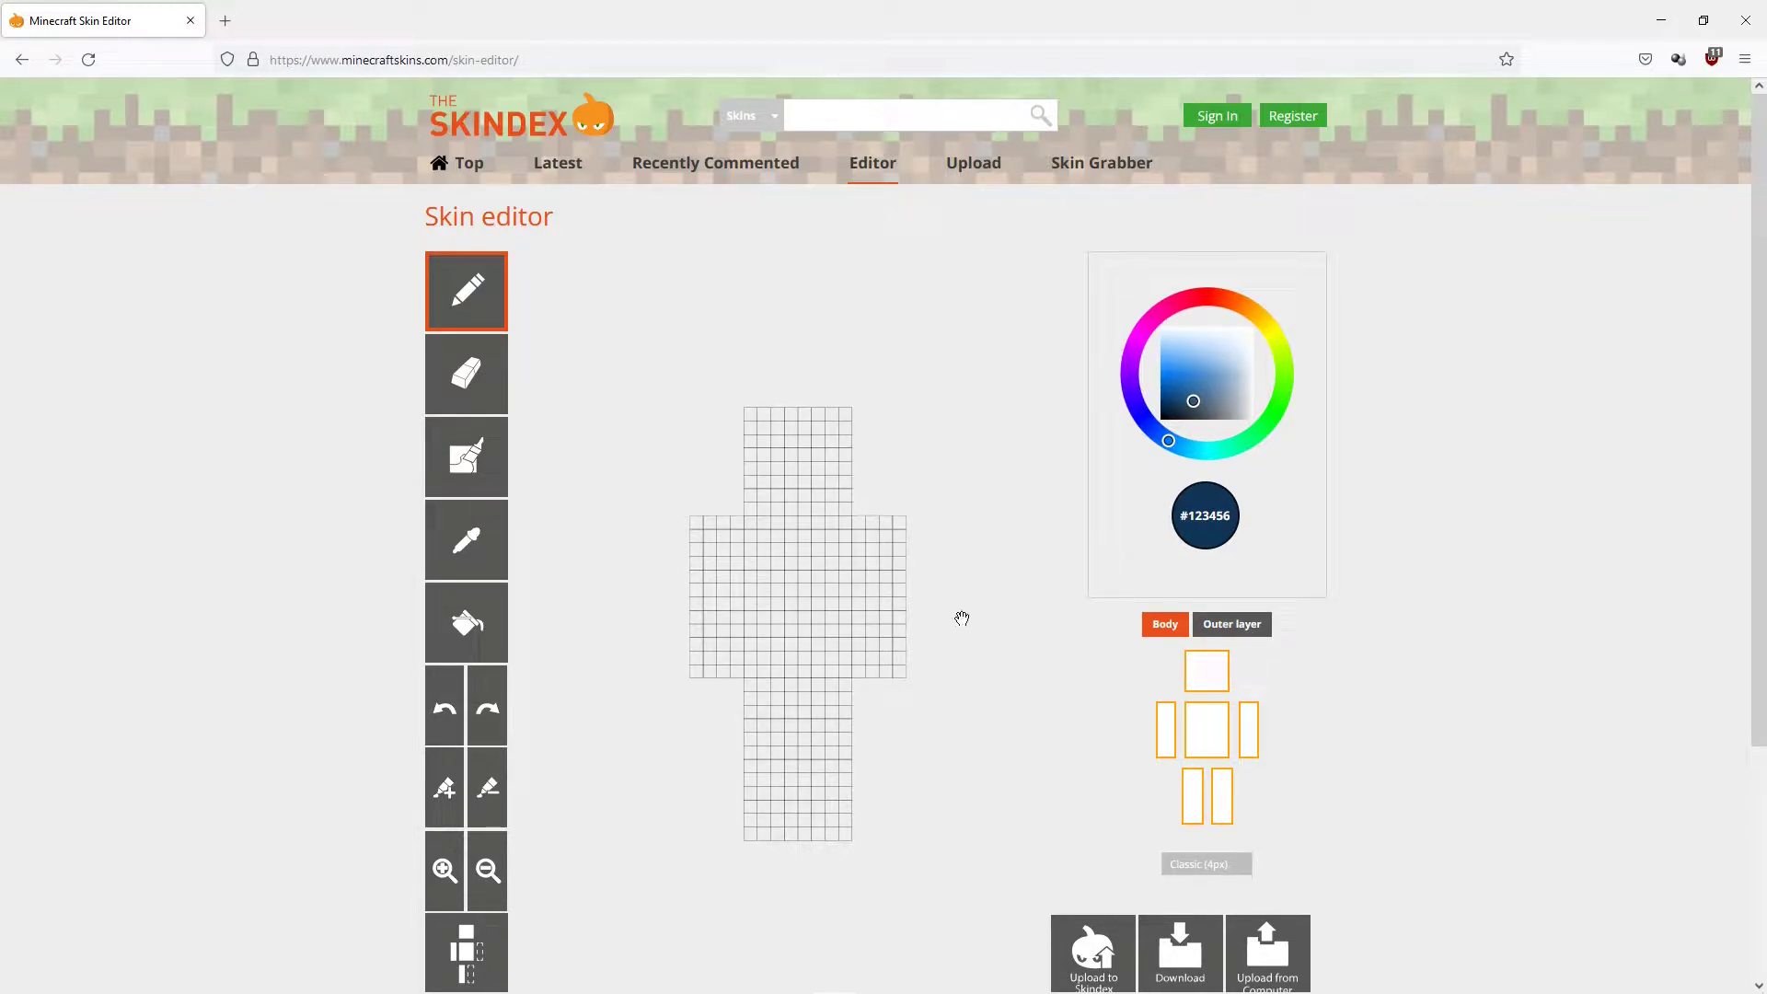
pyautogui.moveTo(1010, 600)
pyautogui.mouseDown()
pyautogui.moveTo(1047, 674)
pyautogui.moveTo(1011, 607)
pyautogui.mouseUp()
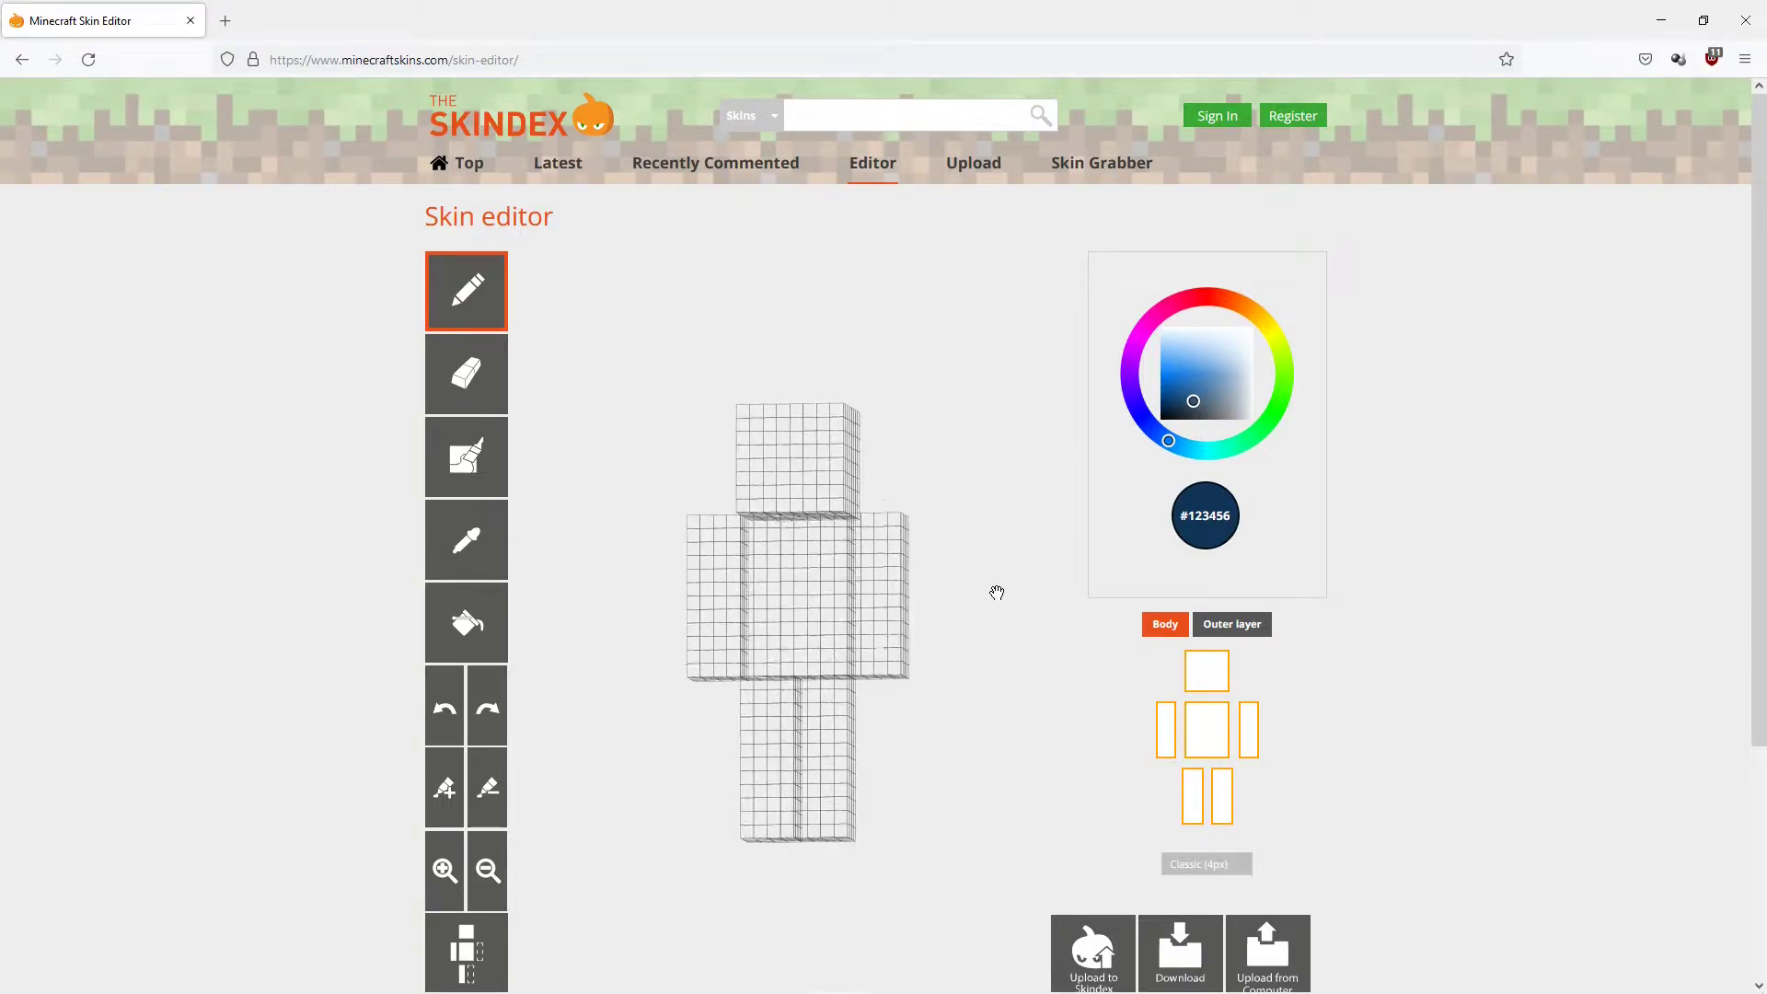
pyautogui.moveTo(1018, 604)
pyautogui.mouseDown()
pyautogui.moveTo(975, 592)
pyautogui.moveTo(906, 633)
pyautogui.moveTo(764, 620)
pyautogui.moveTo(695, 537)
pyautogui.moveTo(619, 600)
pyautogui.moveTo(822, 720)
pyautogui.moveTo(1033, 579)
pyautogui.moveTo(1018, 604)
pyautogui.moveTo(1030, 621)
pyautogui.mouseUp()
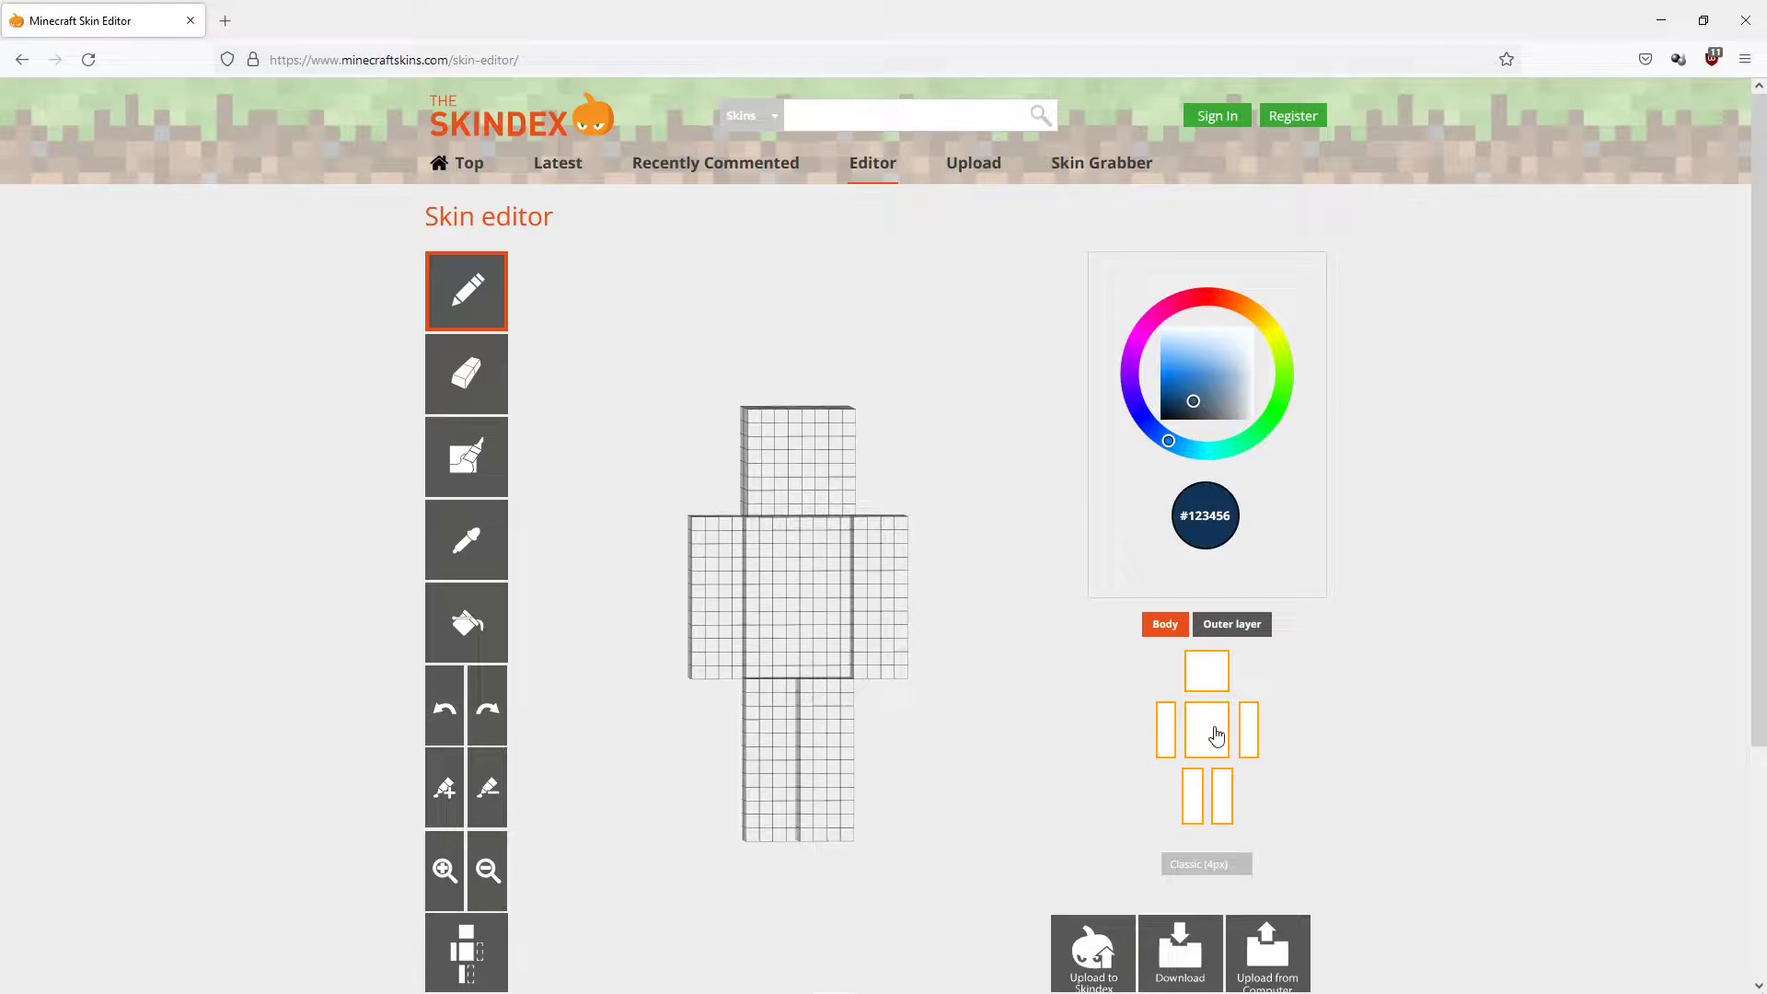
# Hide and re-show the right arm, then turn the model to see its side.
pyautogui.click(1168, 735)
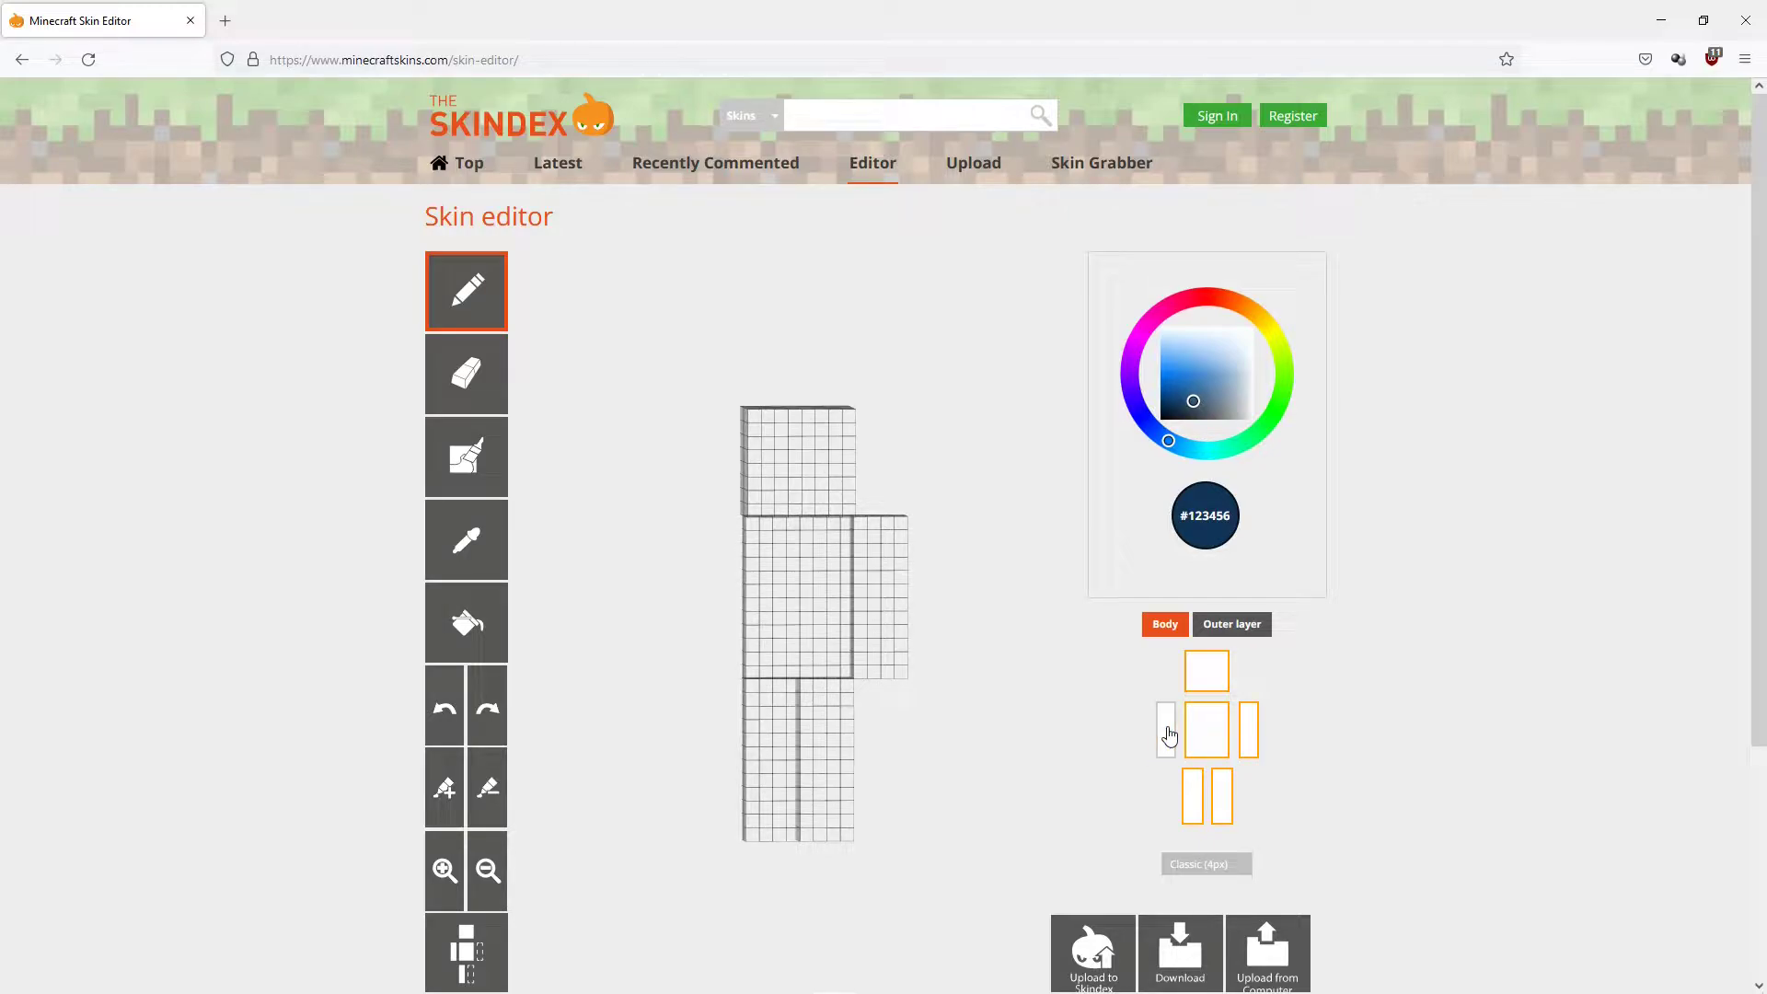
pyautogui.click(1169, 736)
pyautogui.moveTo(1034, 667); pyautogui.dragTo(993, 587)
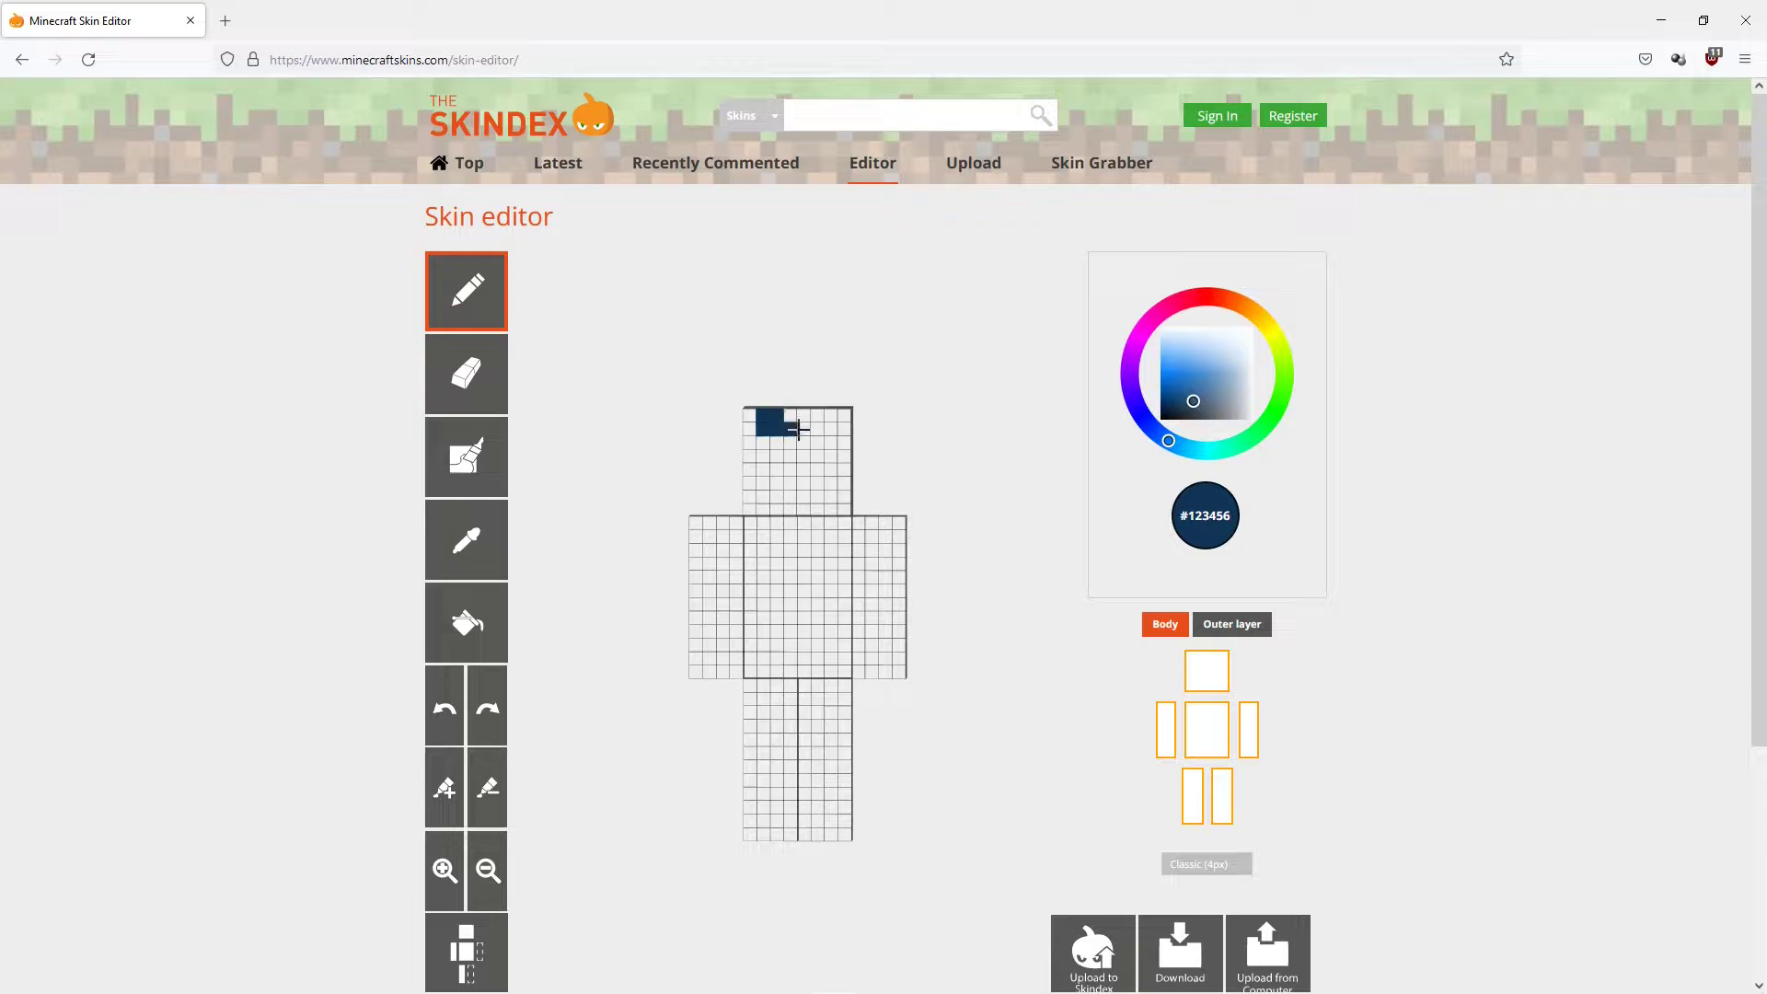
# Paint the head dark blue, erase stray pixels, then add shaded dark-blue tones with Auto Tone.
pyautogui.moveTo(798, 428)
pyautogui.mouseDown()
pyautogui.moveTo(842, 436)
pyautogui.moveTo(780, 446)
pyautogui.moveTo(817, 465)
pyautogui.moveTo(772, 472)
pyautogui.moveTo(828, 432)
pyautogui.moveTo(781, 415)
pyautogui.moveTo(821, 423)
pyautogui.moveTo(840, 455)
pyautogui.moveTo(756, 415)
pyautogui.mouseUp()
pyautogui.click(472, 370)
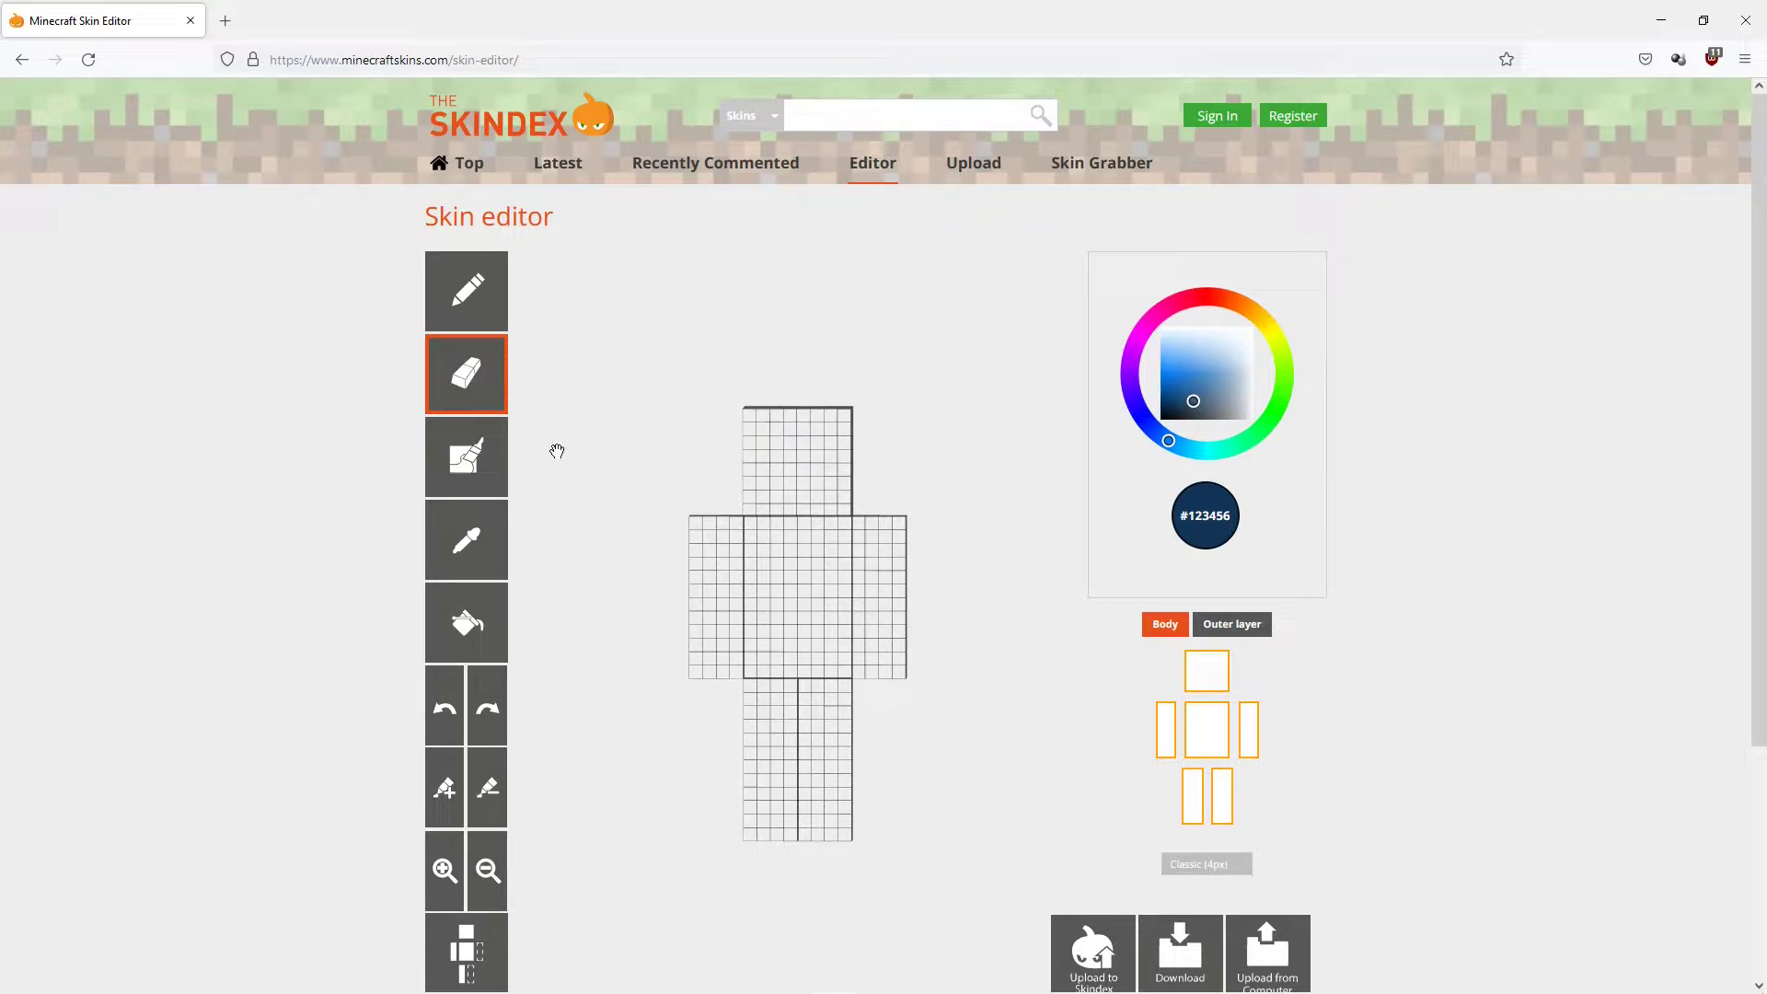
pyautogui.click(473, 466)
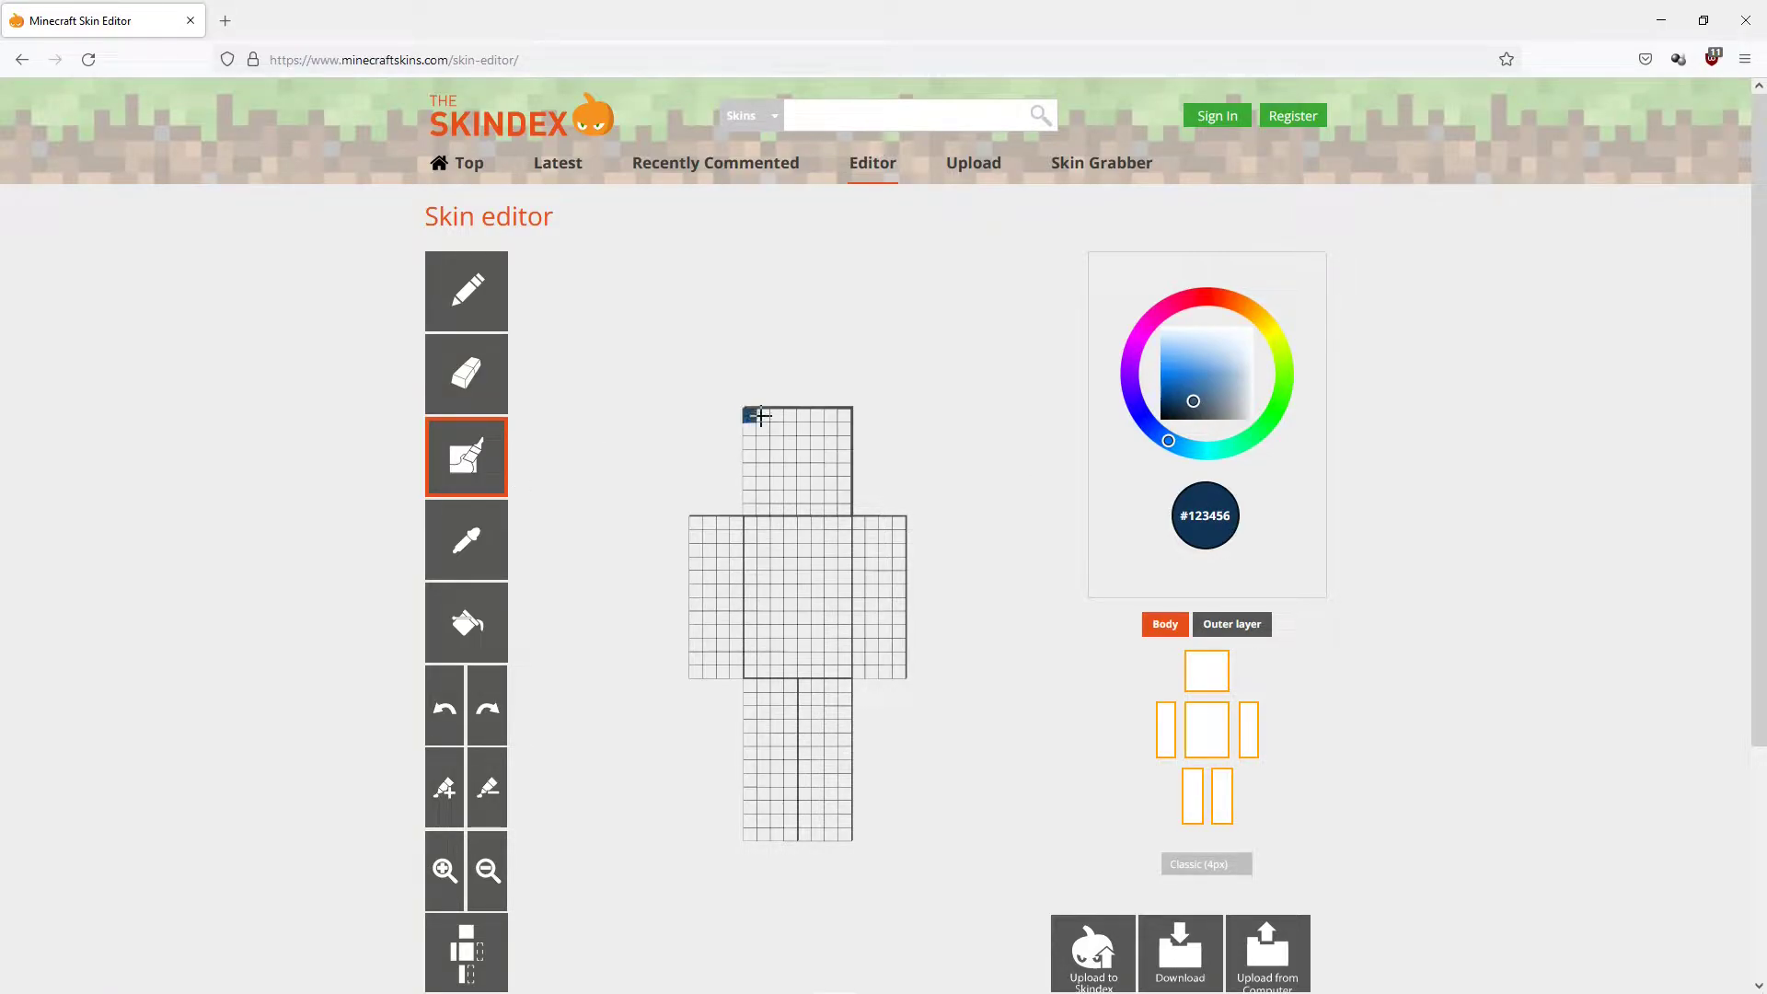
pyautogui.moveTo(759, 416)
pyautogui.mouseDown()
pyautogui.moveTo(849, 418)
pyautogui.moveTo(759, 431)
pyautogui.moveTo(847, 441)
pyautogui.moveTo(747, 471)
pyautogui.moveTo(824, 467)
pyautogui.moveTo(749, 502)
pyautogui.moveTo(840, 508)
pyautogui.moveTo(755, 508)
pyautogui.moveTo(841, 499)
pyautogui.mouseUp()
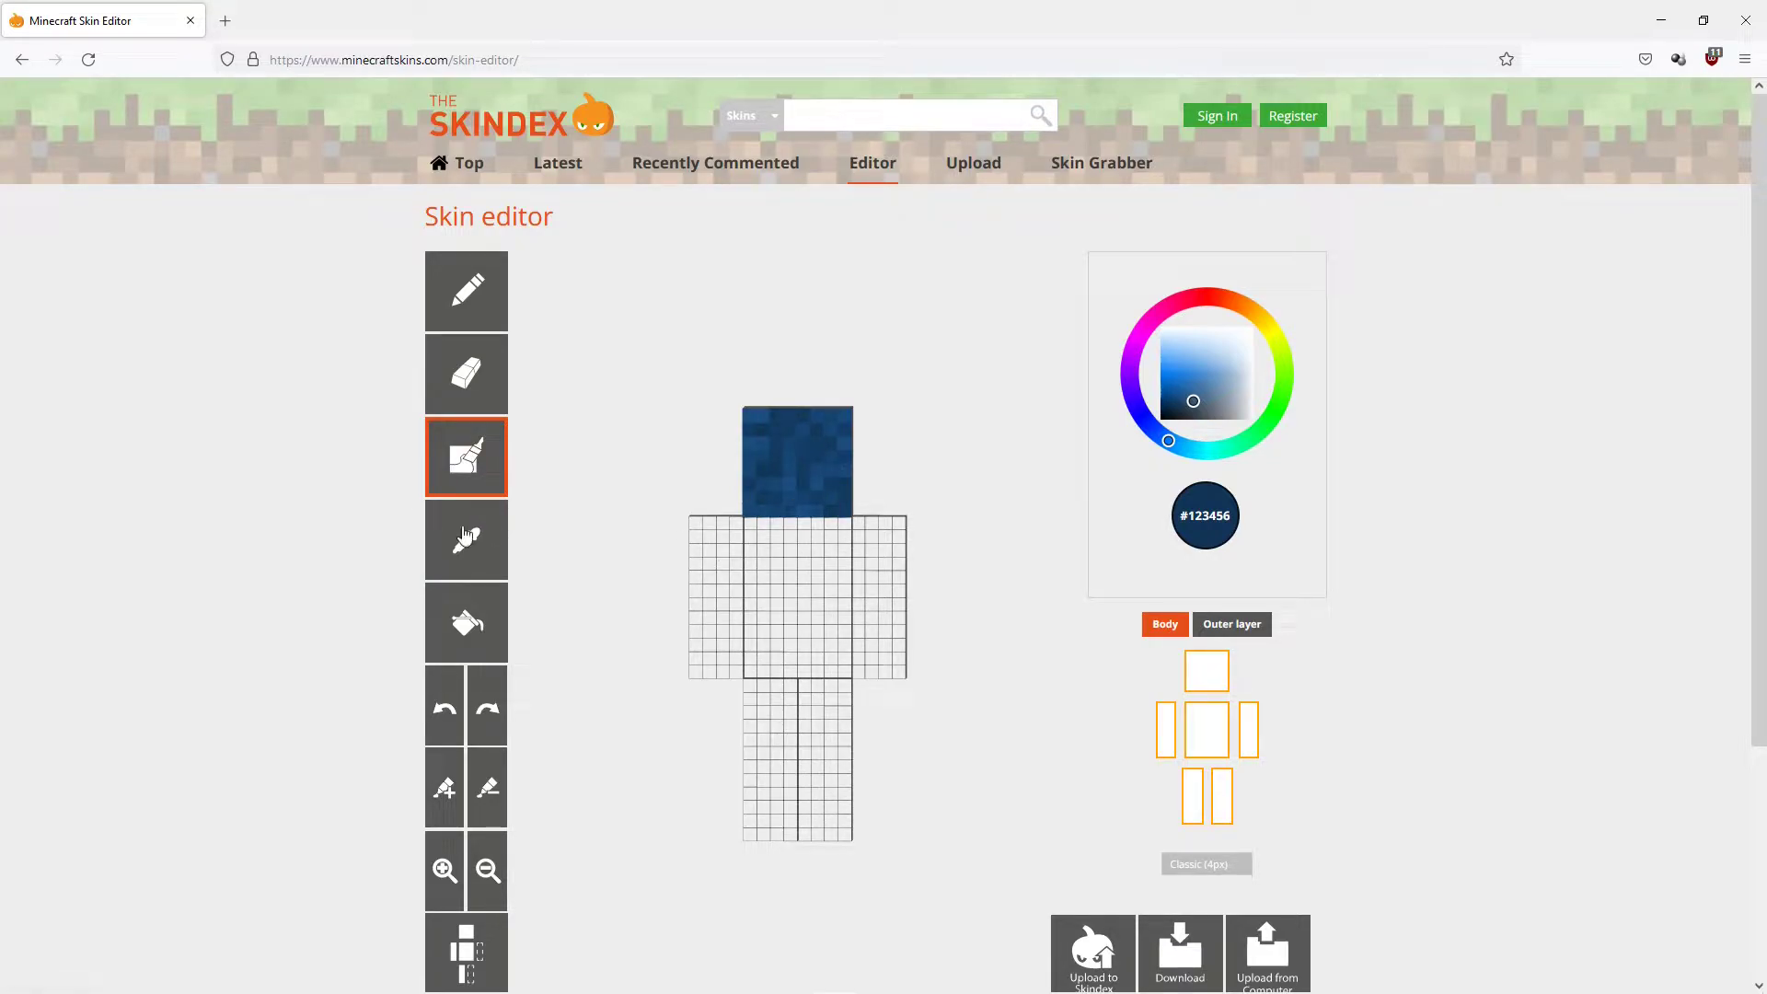
# Paint dark-blue and purple stripes on both arms, sampling colours with the eyedropper.
pyautogui.click(468, 558)
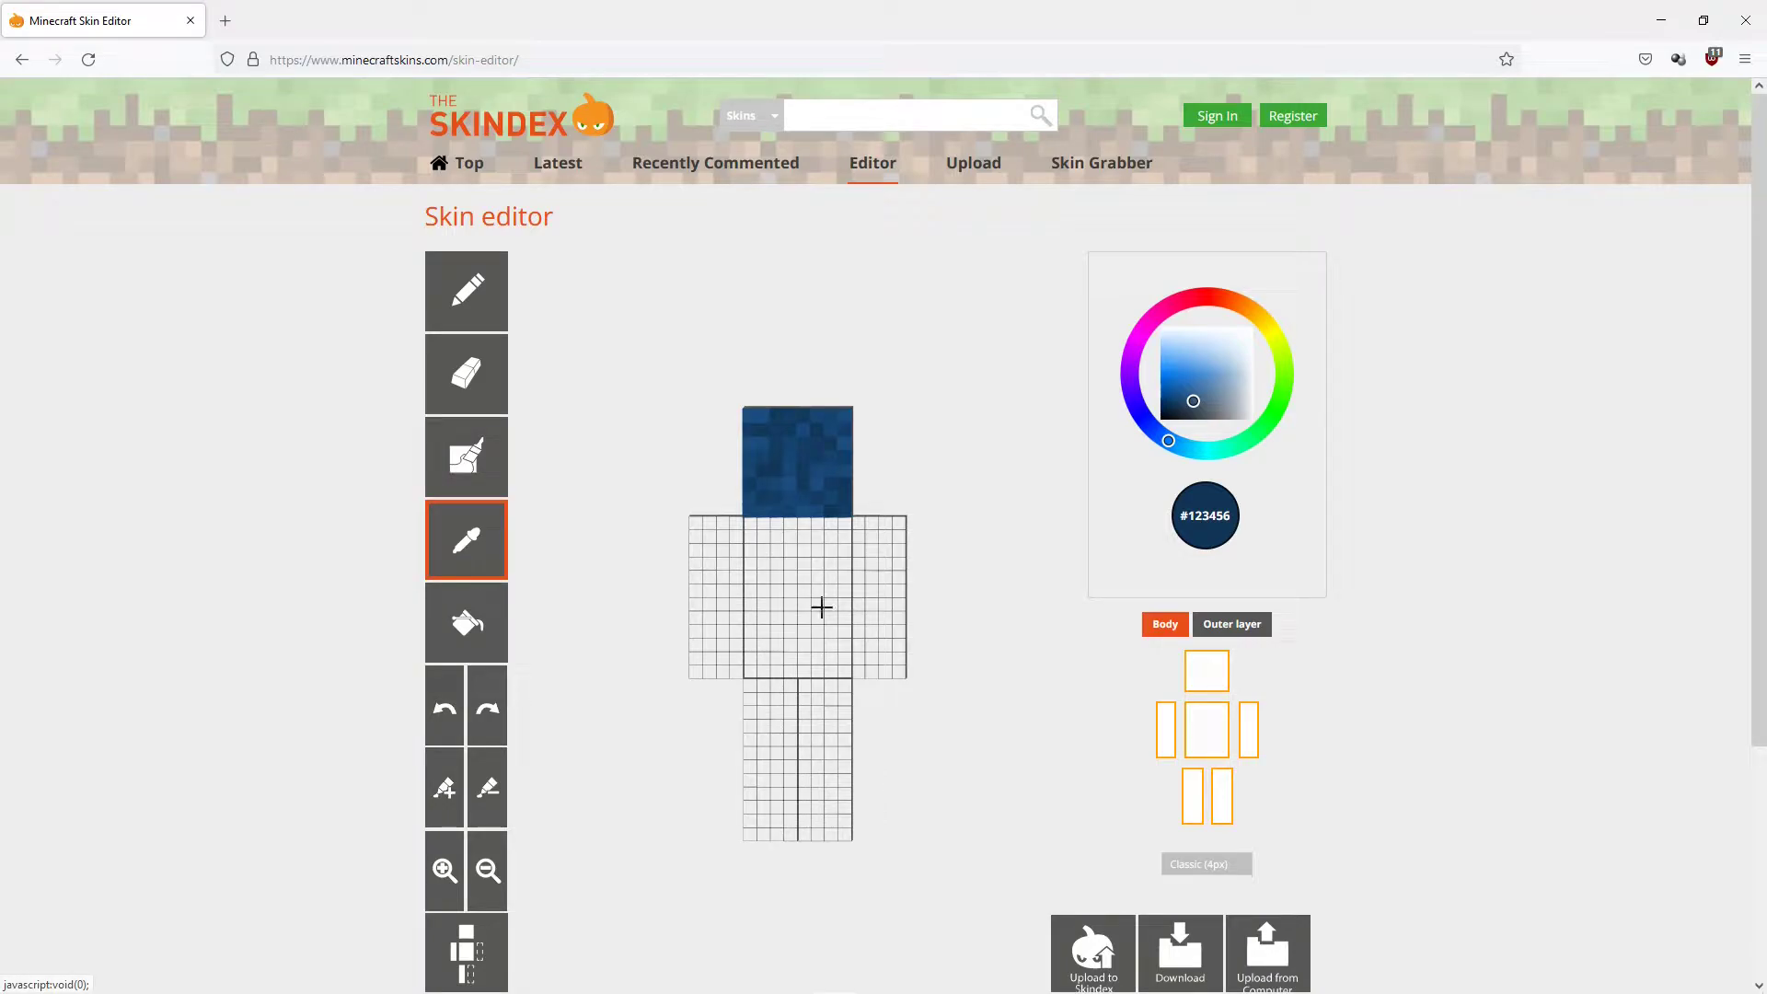
pyautogui.click(805, 460)
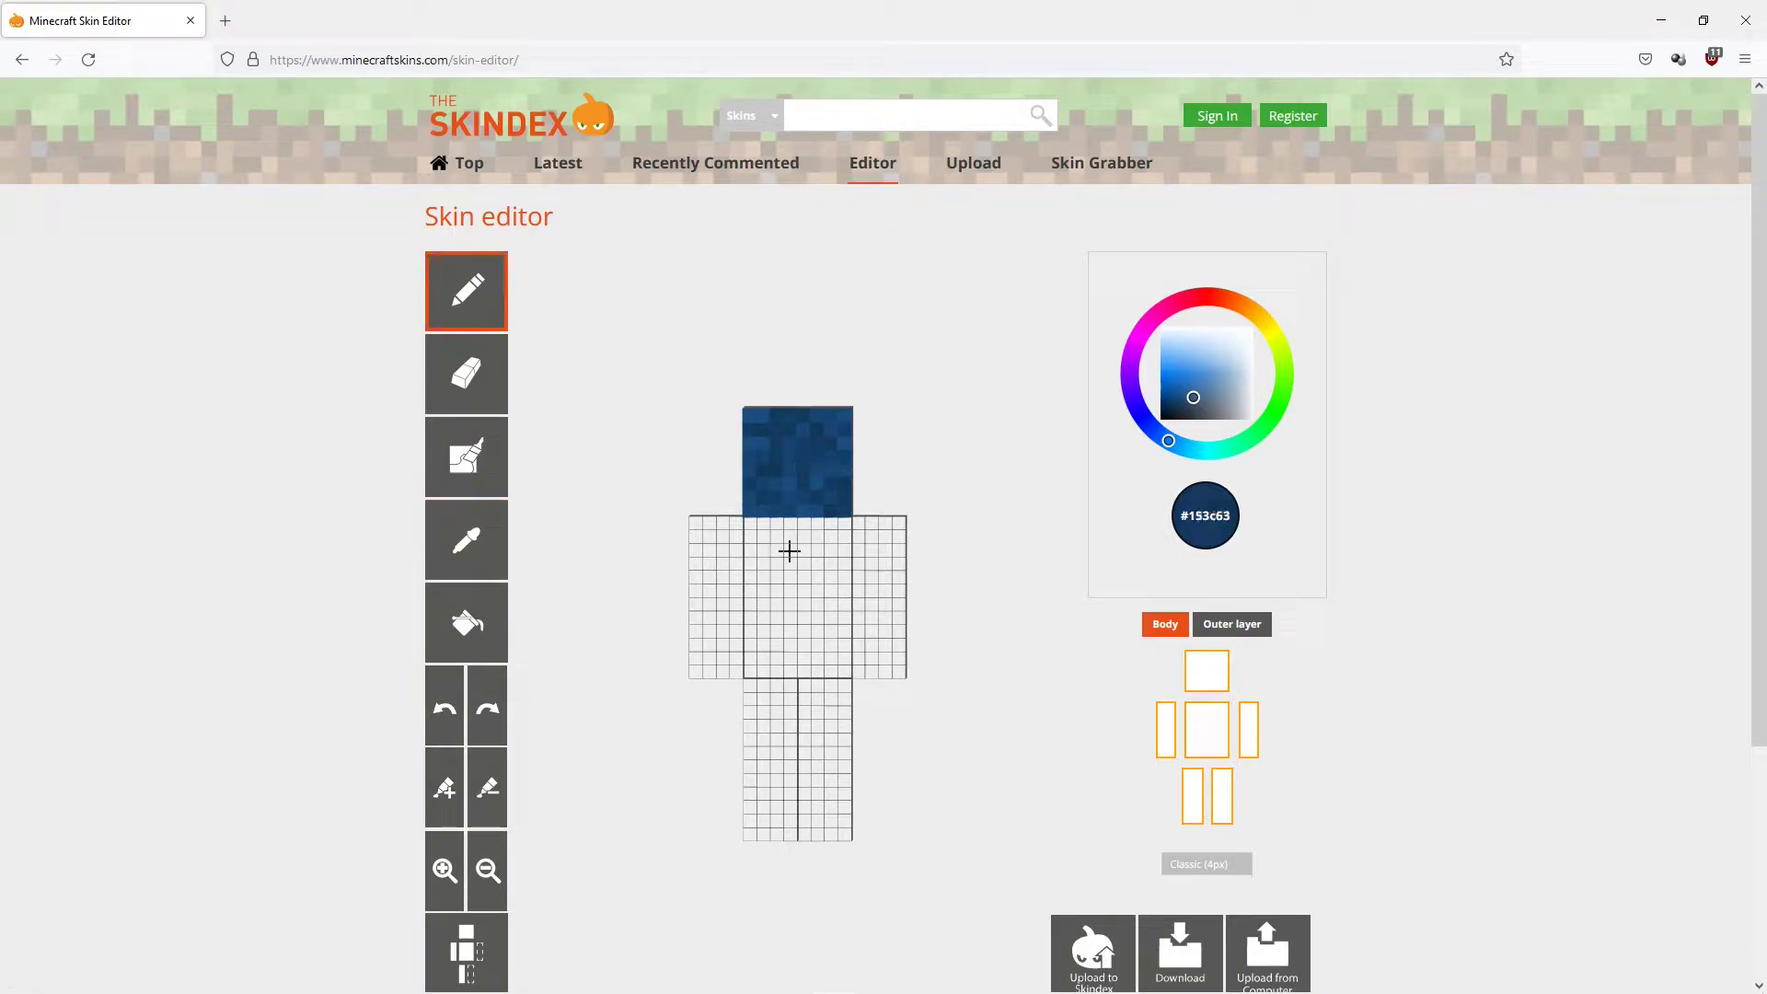
pyautogui.moveTo(887, 526); pyautogui.dragTo(874, 635)
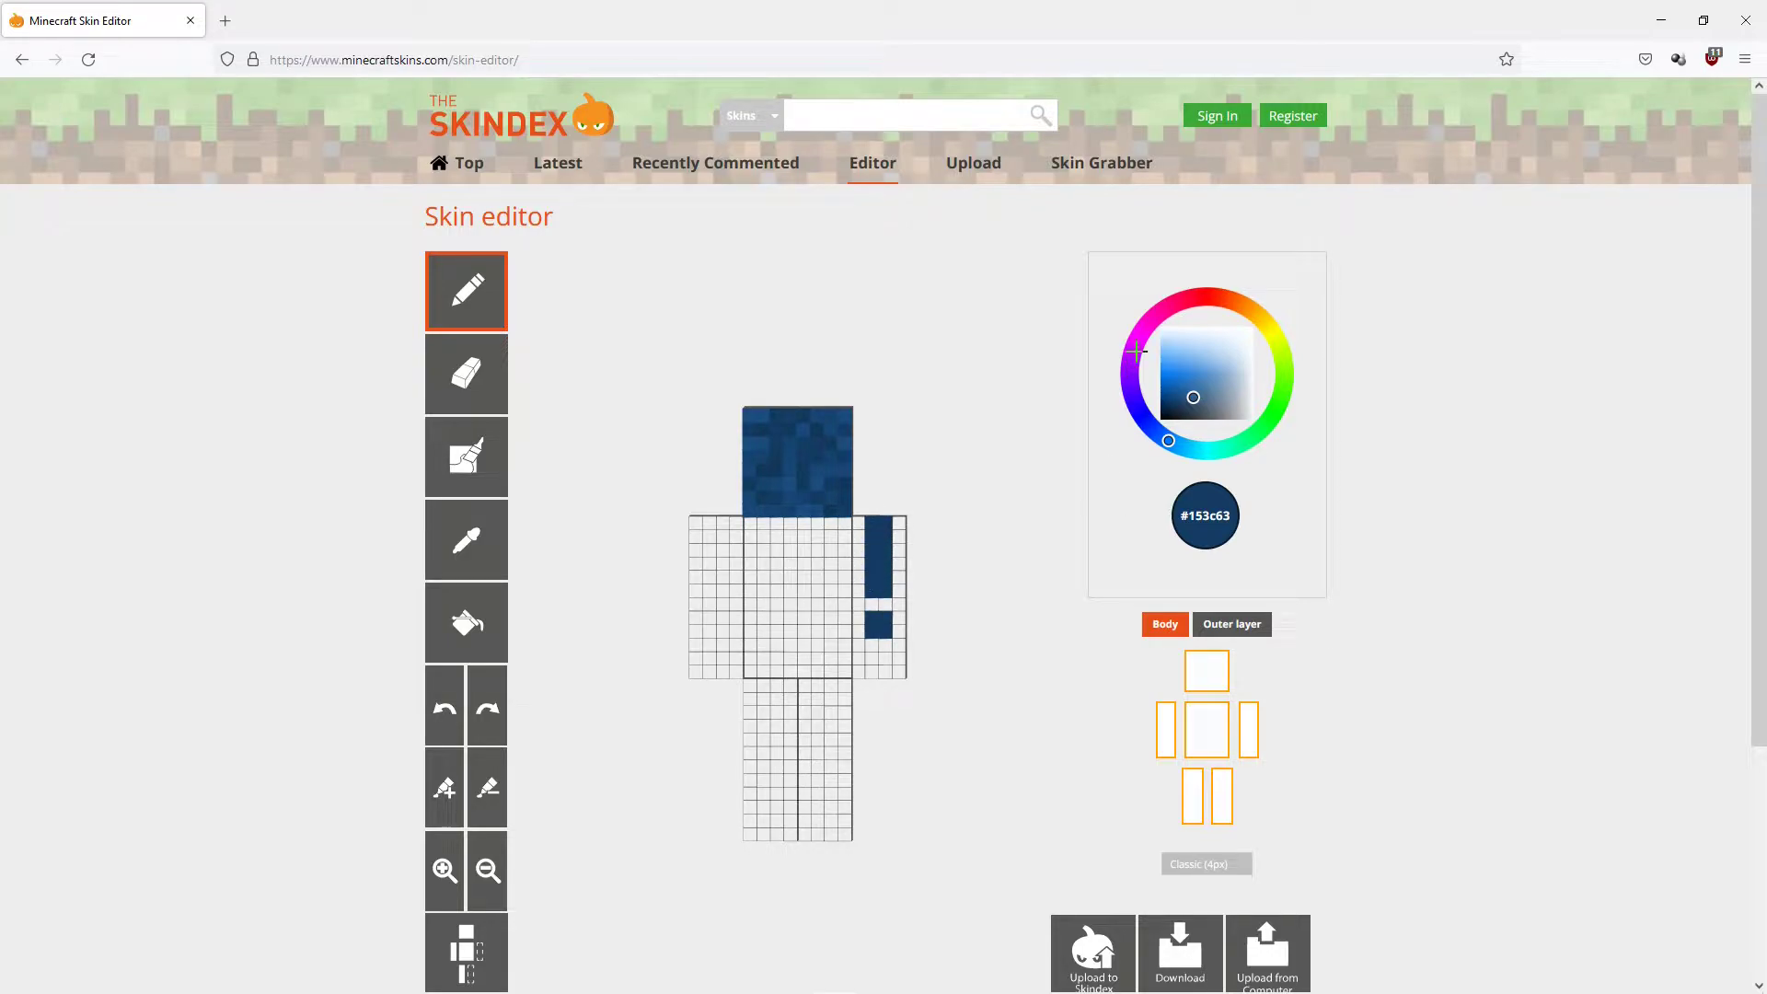
pyautogui.click(1146, 324)
pyautogui.moveTo(715, 564)
pyautogui.mouseDown()
pyautogui.moveTo(710, 580)
pyautogui.moveTo(725, 577)
pyautogui.mouseUp()
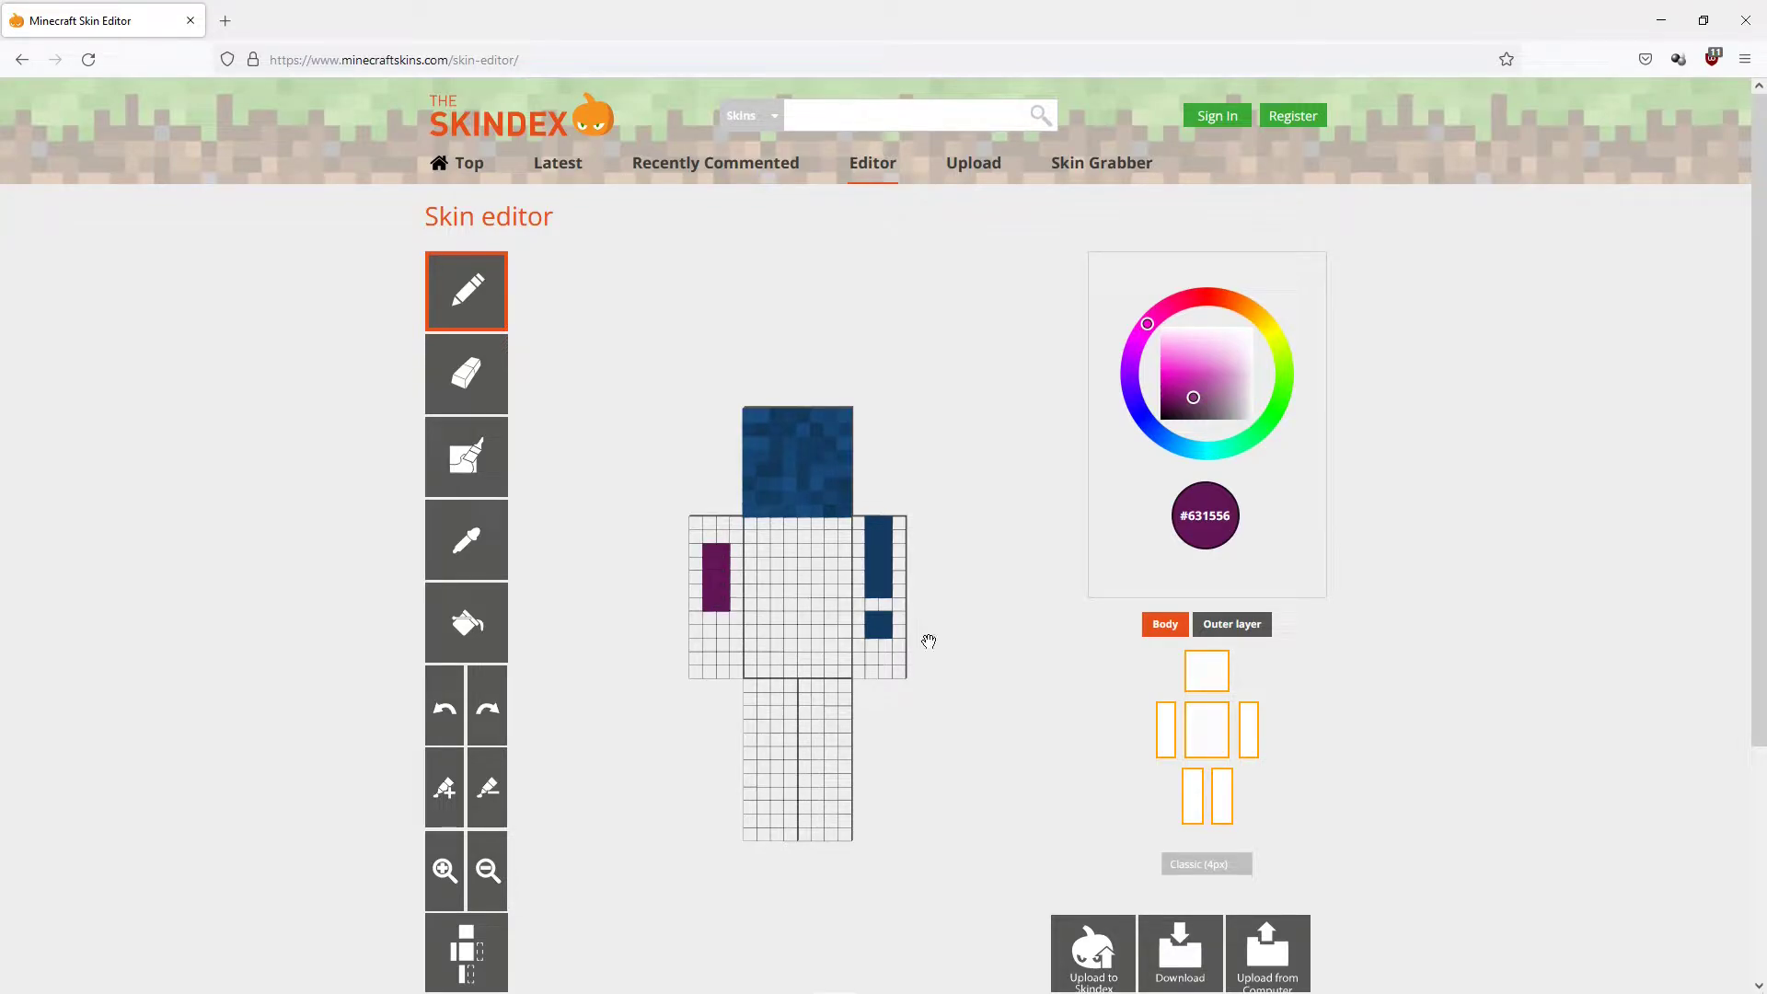
pyautogui.click(446, 533)
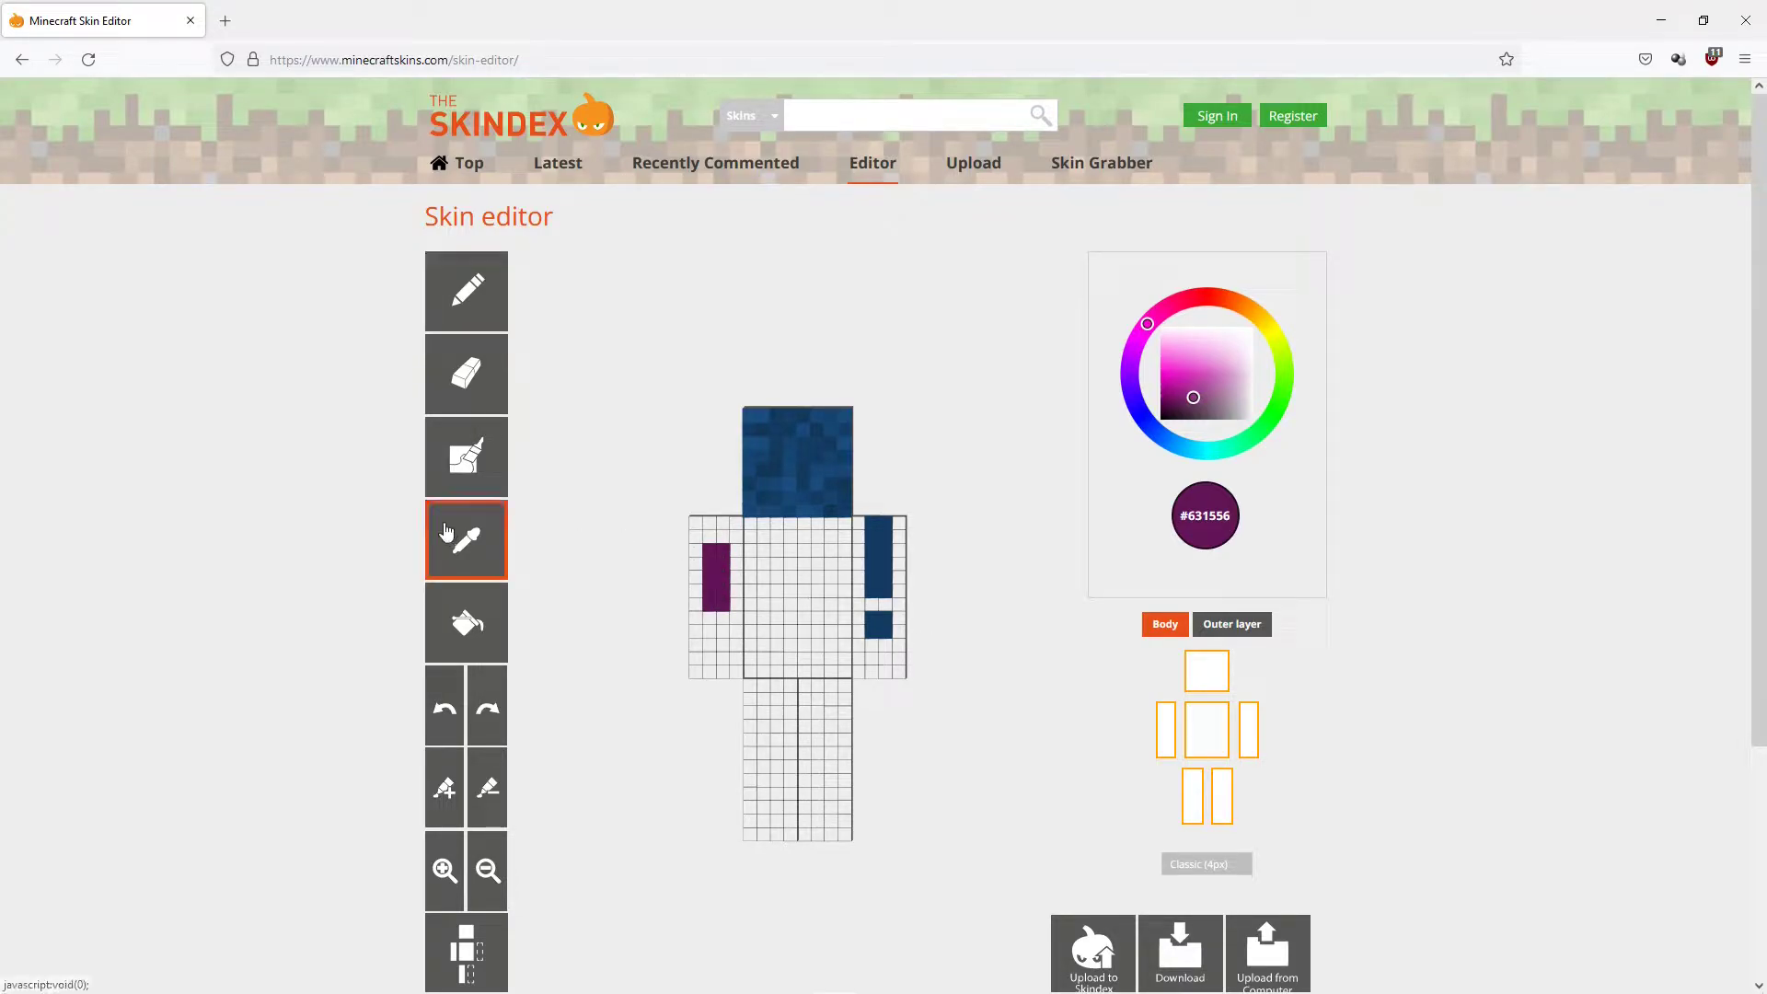
pyautogui.click(717, 580)
pyautogui.moveTo(880, 551); pyautogui.dragTo(872, 548)
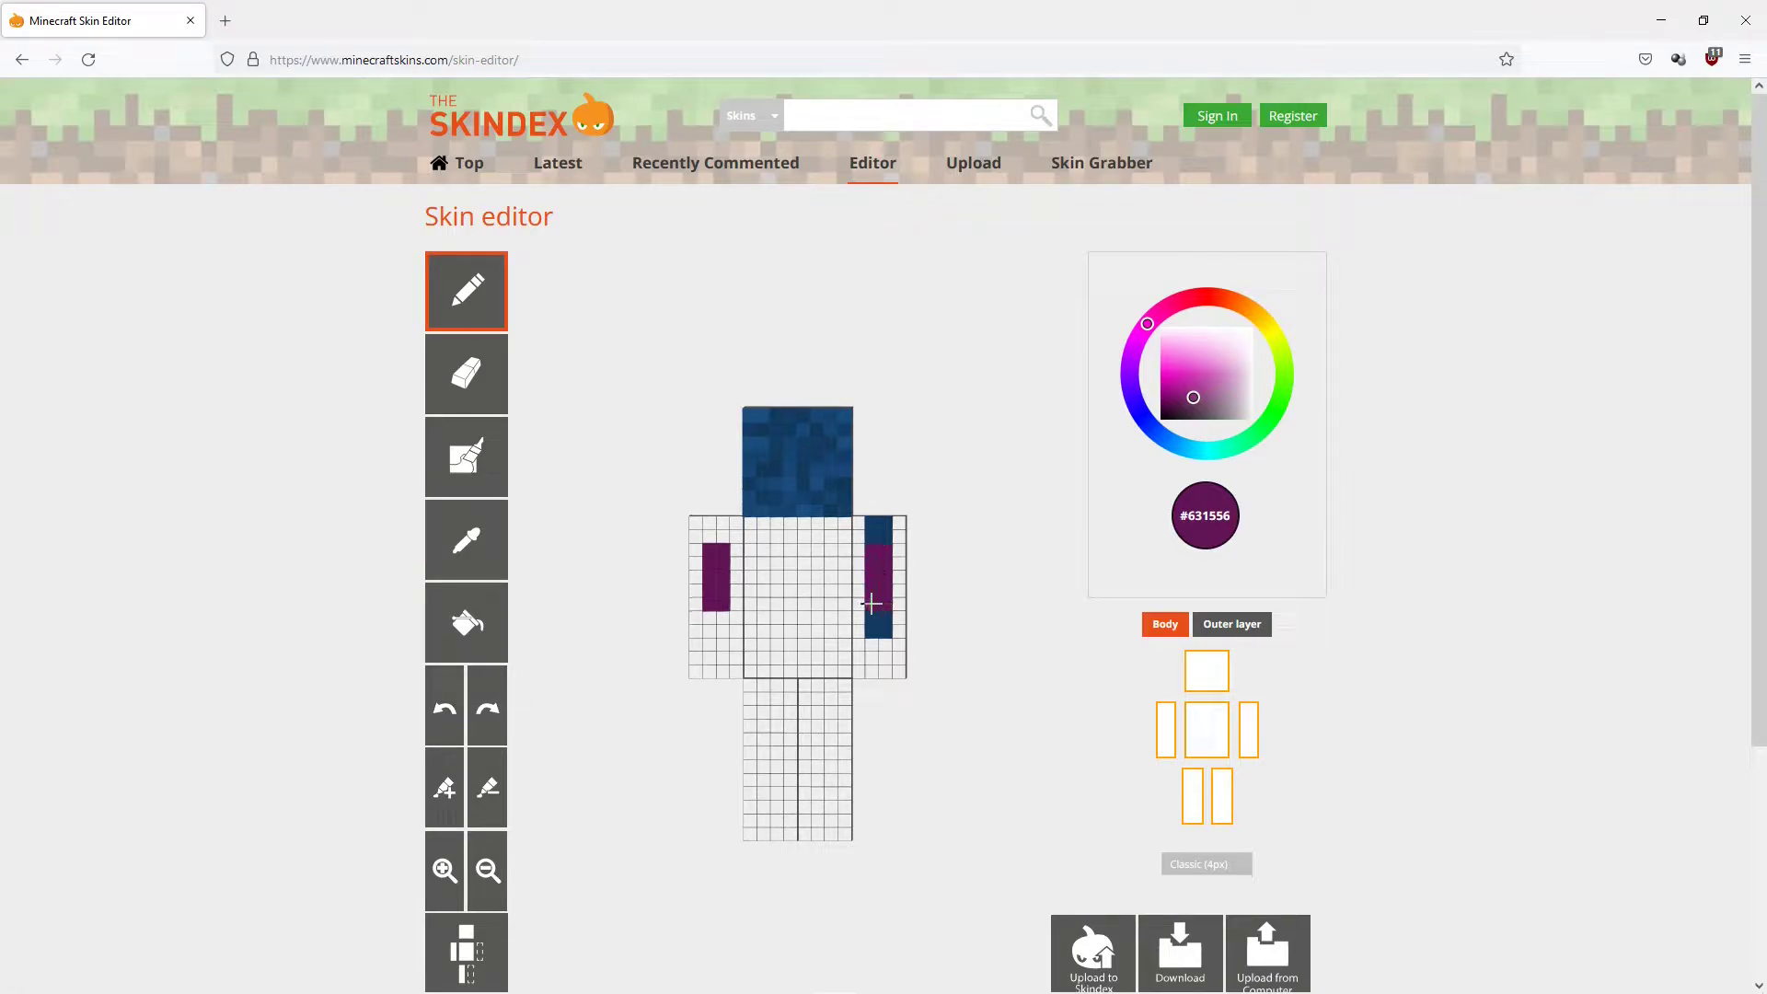
# Fill the left leg with green using the Bucket Tool.
pyautogui.click(484, 632)
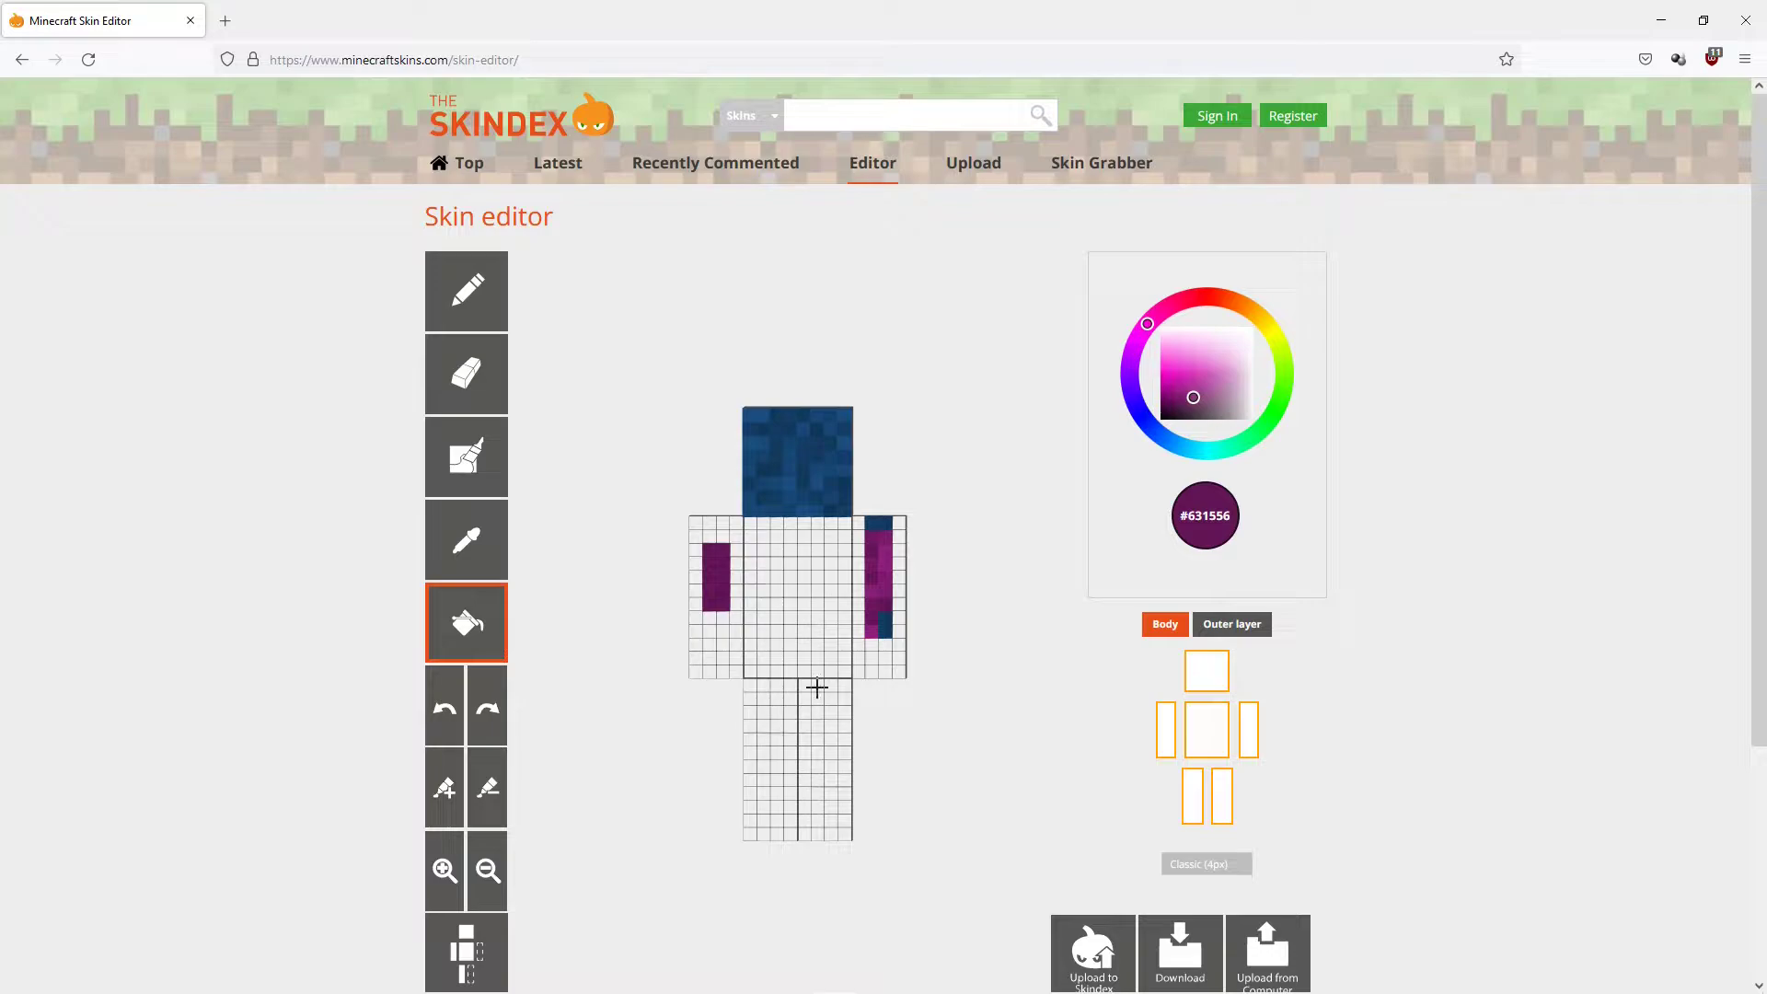
pyautogui.click(1282, 379)
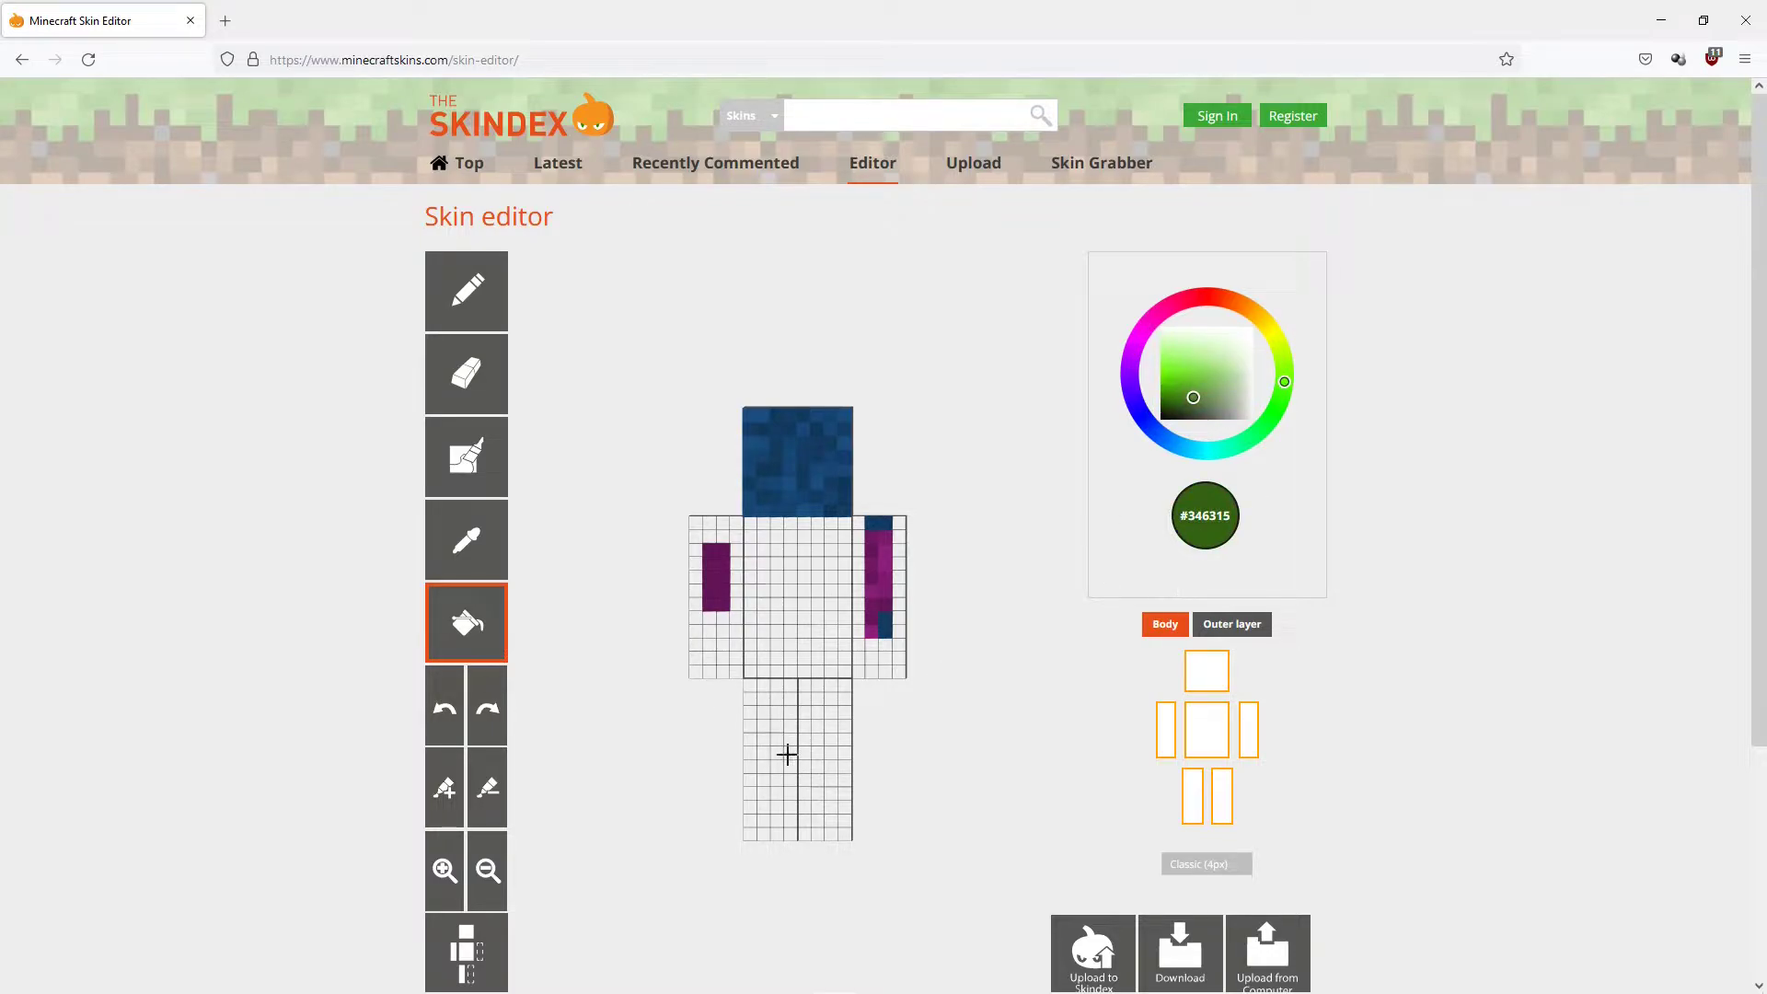
pyautogui.click(787, 755)
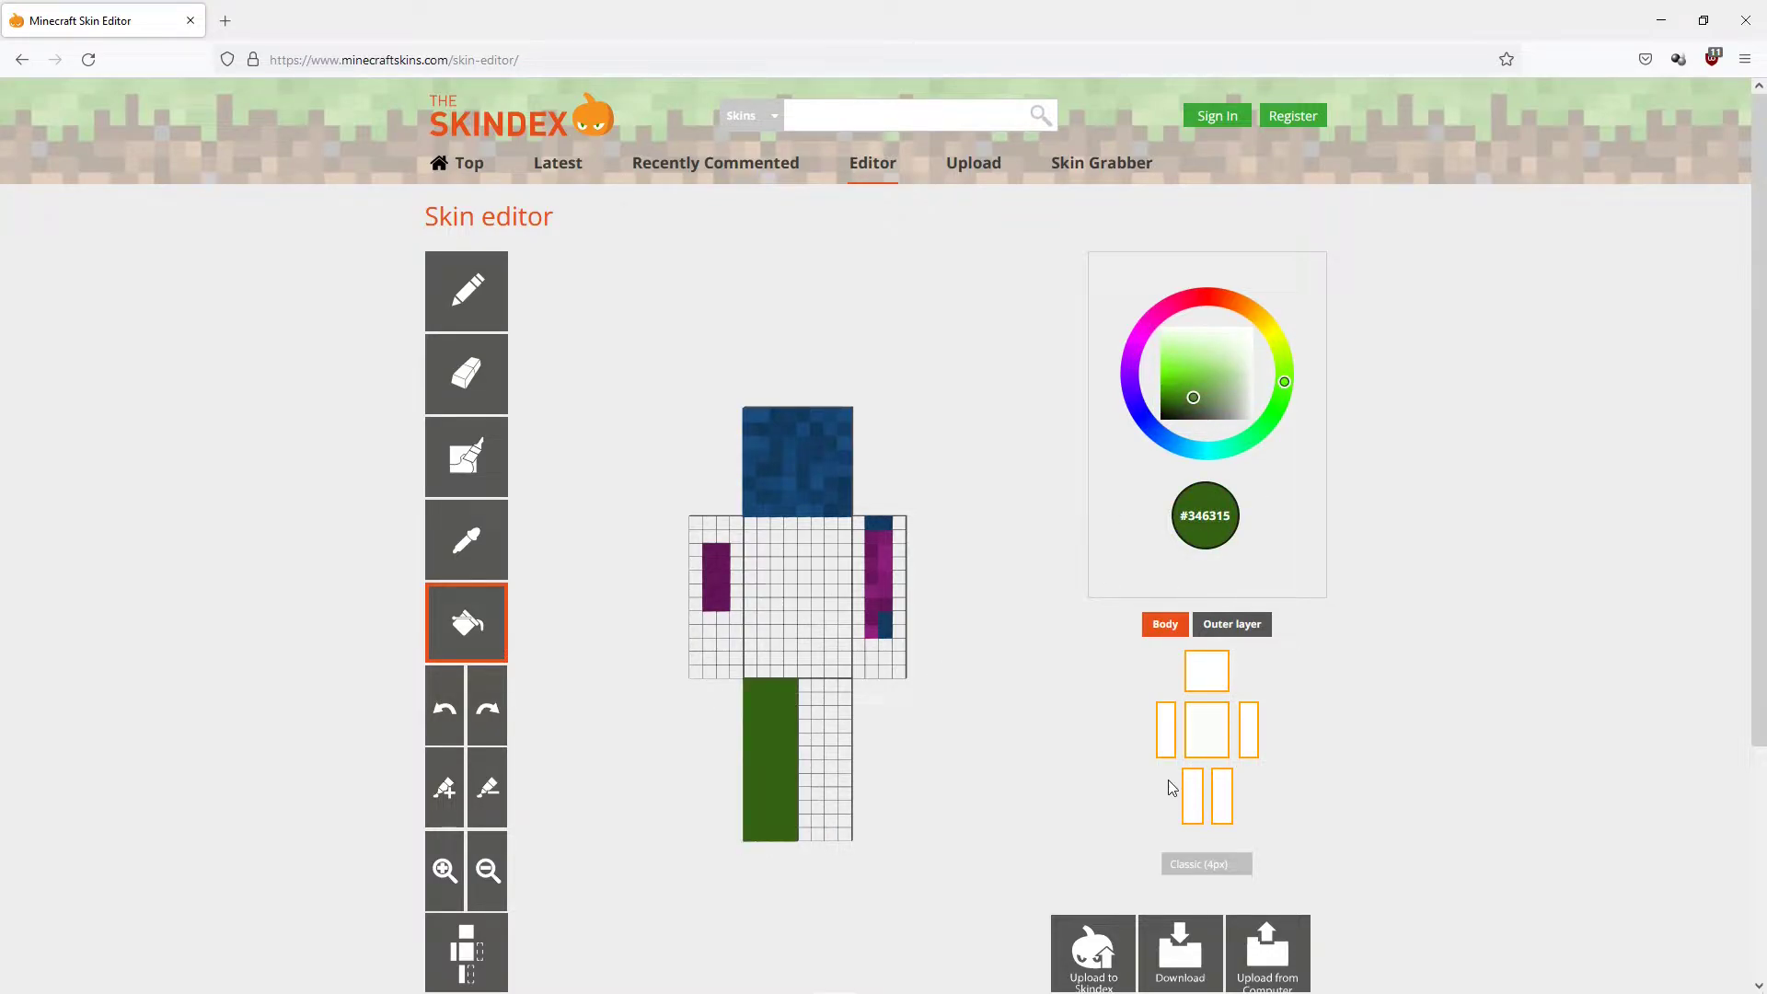
# Hide all parts except the left leg, rotate it, and zoom in on it.
pyautogui.click(1197, 800)
pyautogui.click(1165, 747)
pyautogui.click(1202, 683)
pyautogui.click(1210, 732)
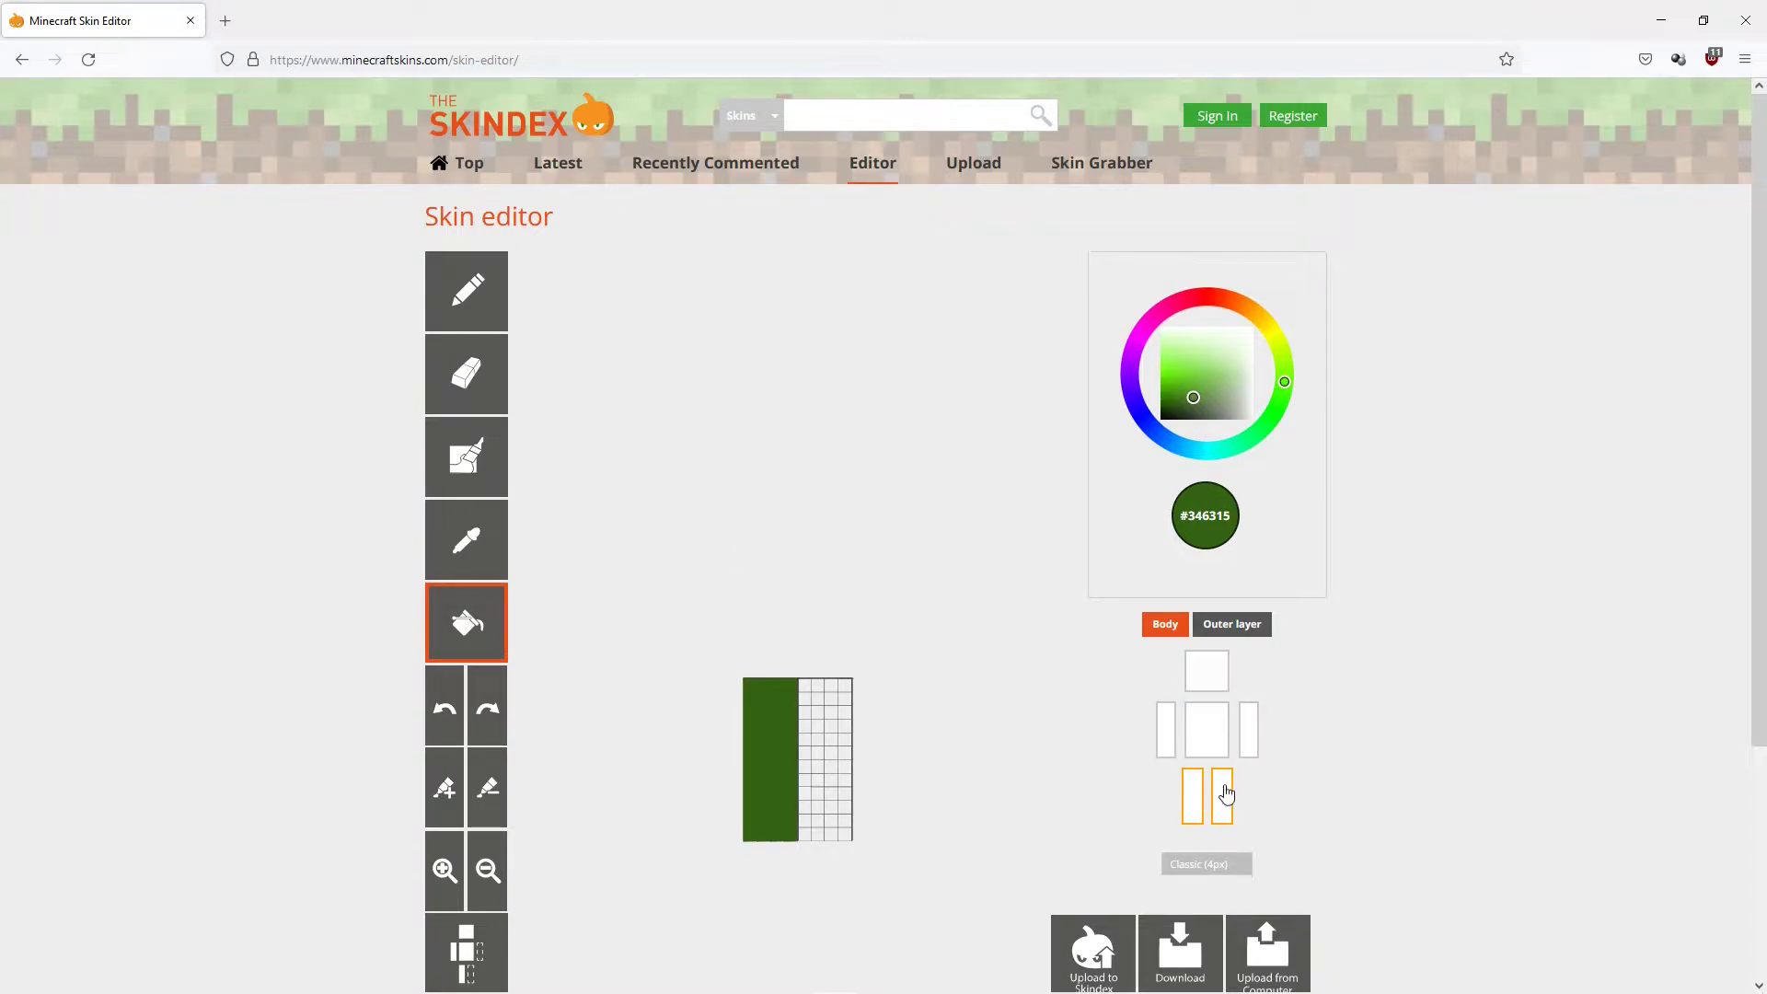
pyautogui.click(1225, 794)
pyautogui.moveTo(958, 695)
pyautogui.mouseDown()
pyautogui.moveTo(888, 714)
pyautogui.moveTo(953, 778)
pyautogui.moveTo(1058, 731)
pyautogui.moveTo(778, 738)
pyautogui.moveTo(761, 672)
pyautogui.mouseUp()
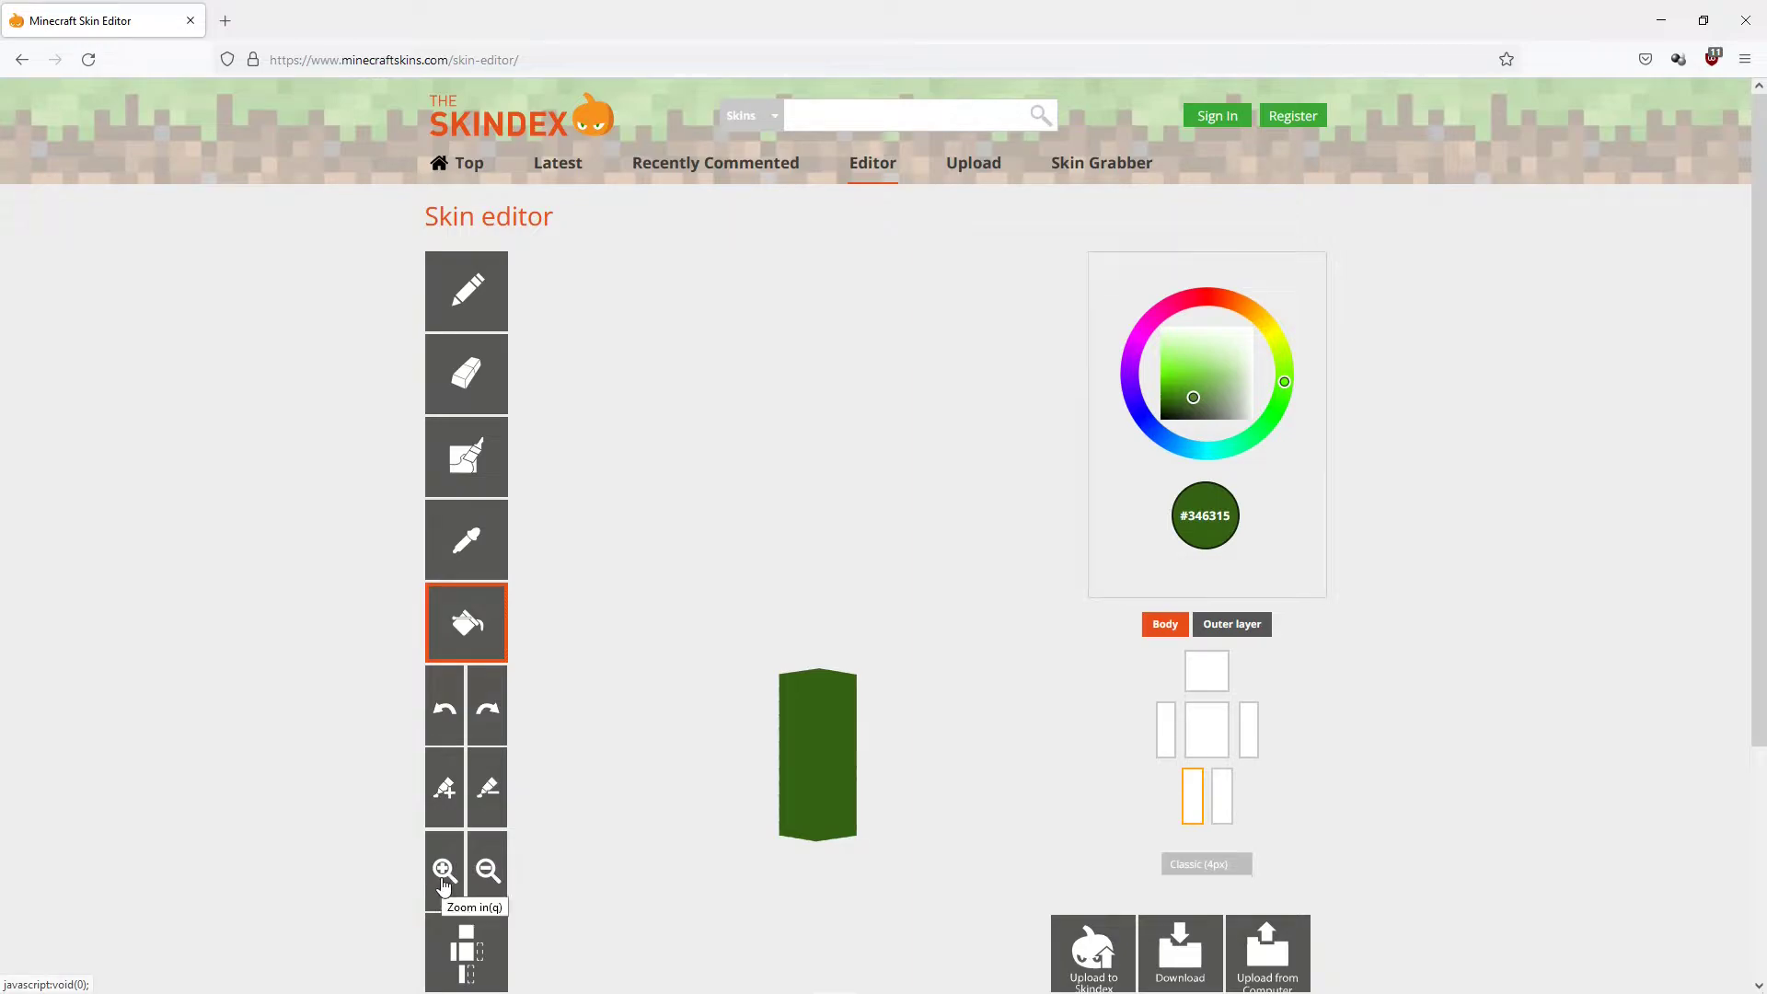
pyautogui.click(444, 871)
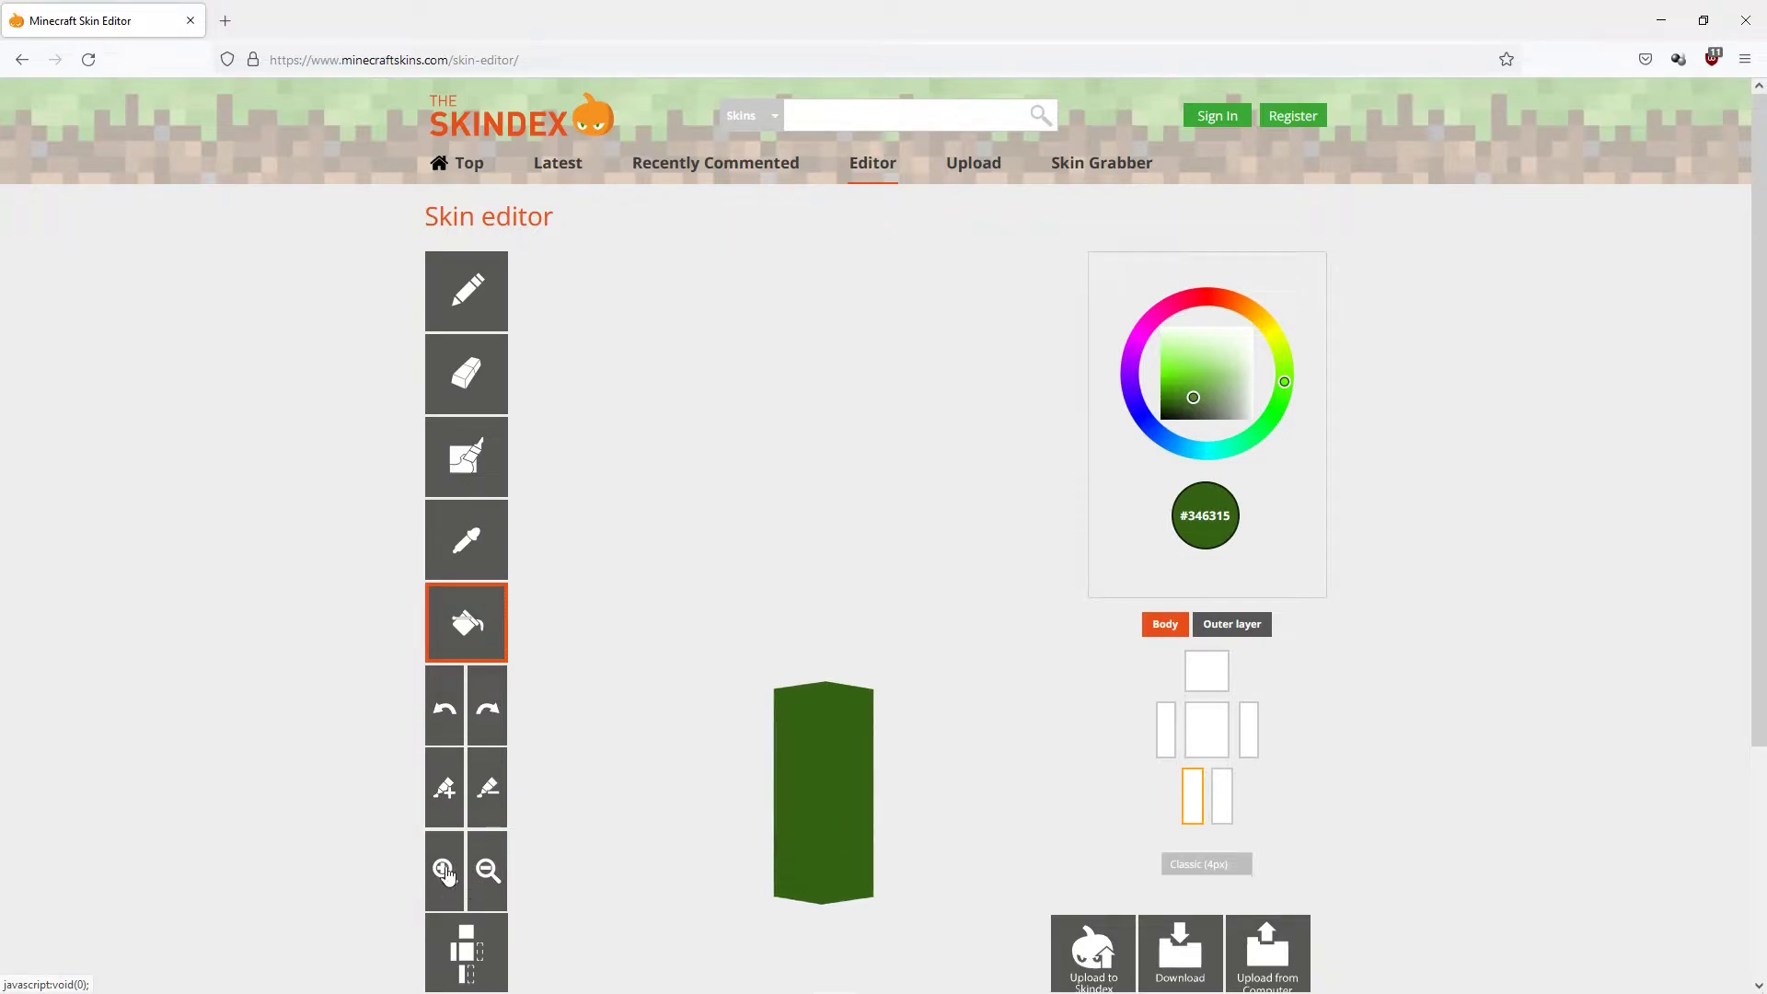
pyautogui.click(491, 881)
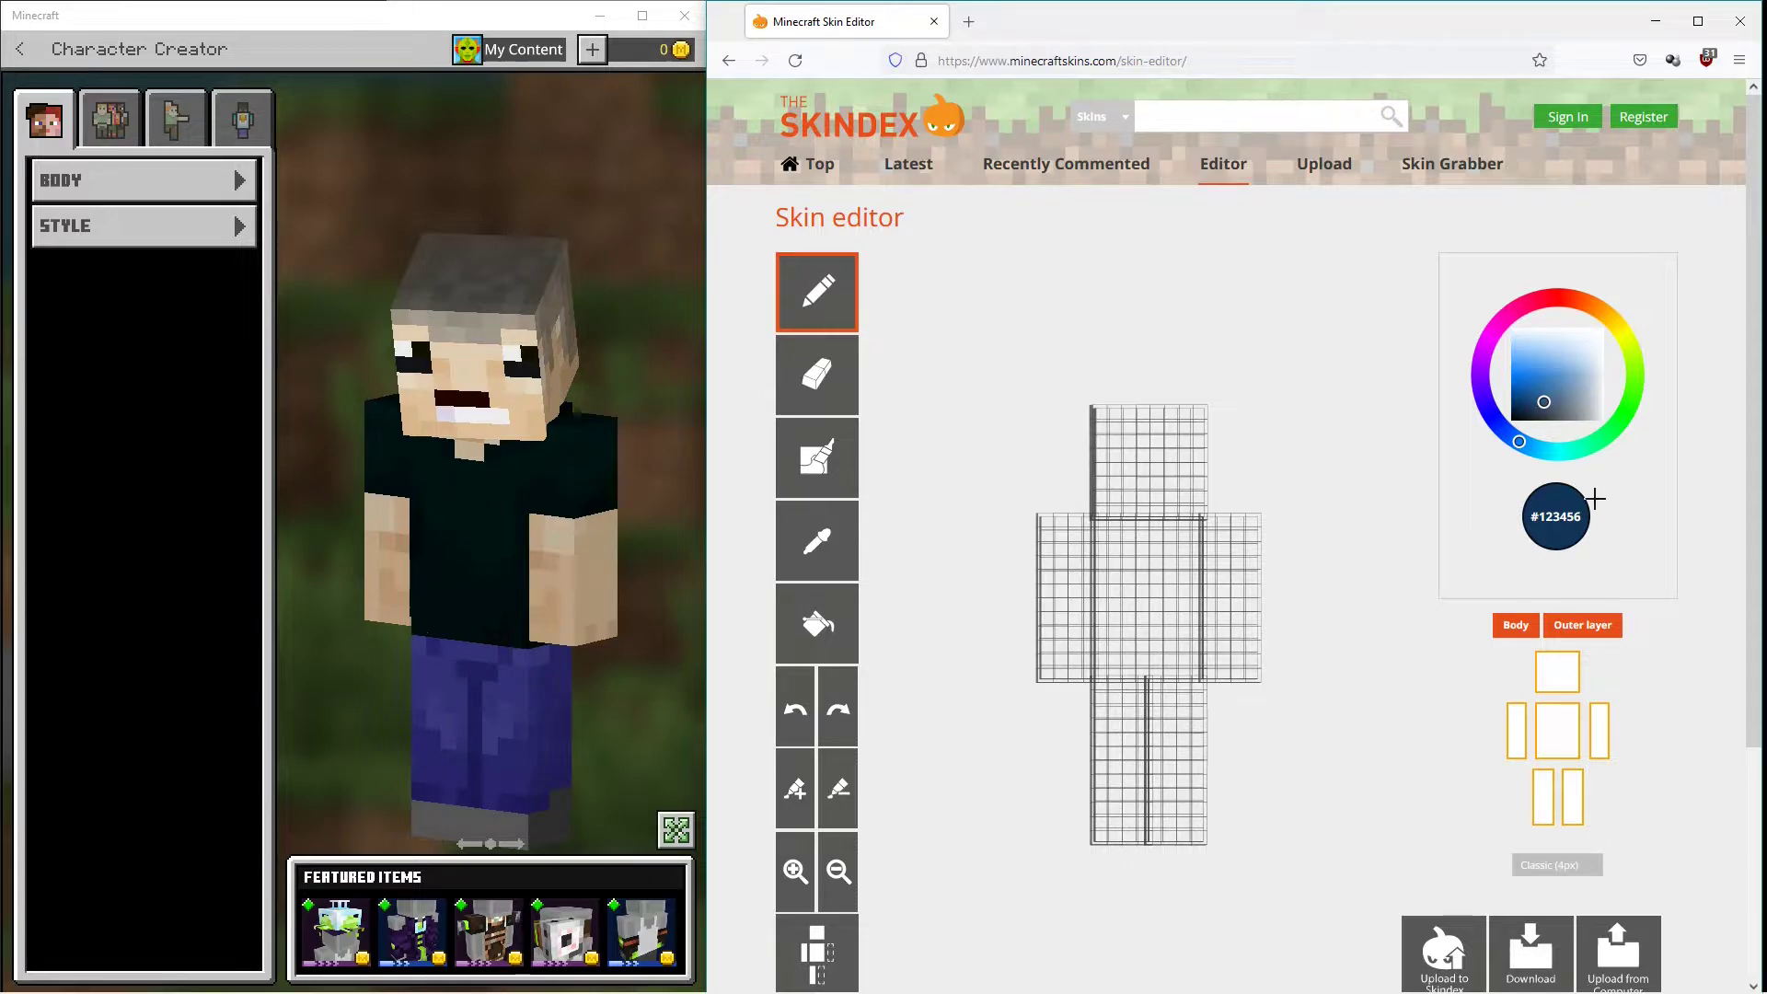
# Hide the outer layer, turn the character front-on, and bucket-fill the torso dark blue.
pyautogui.click(1570, 627)
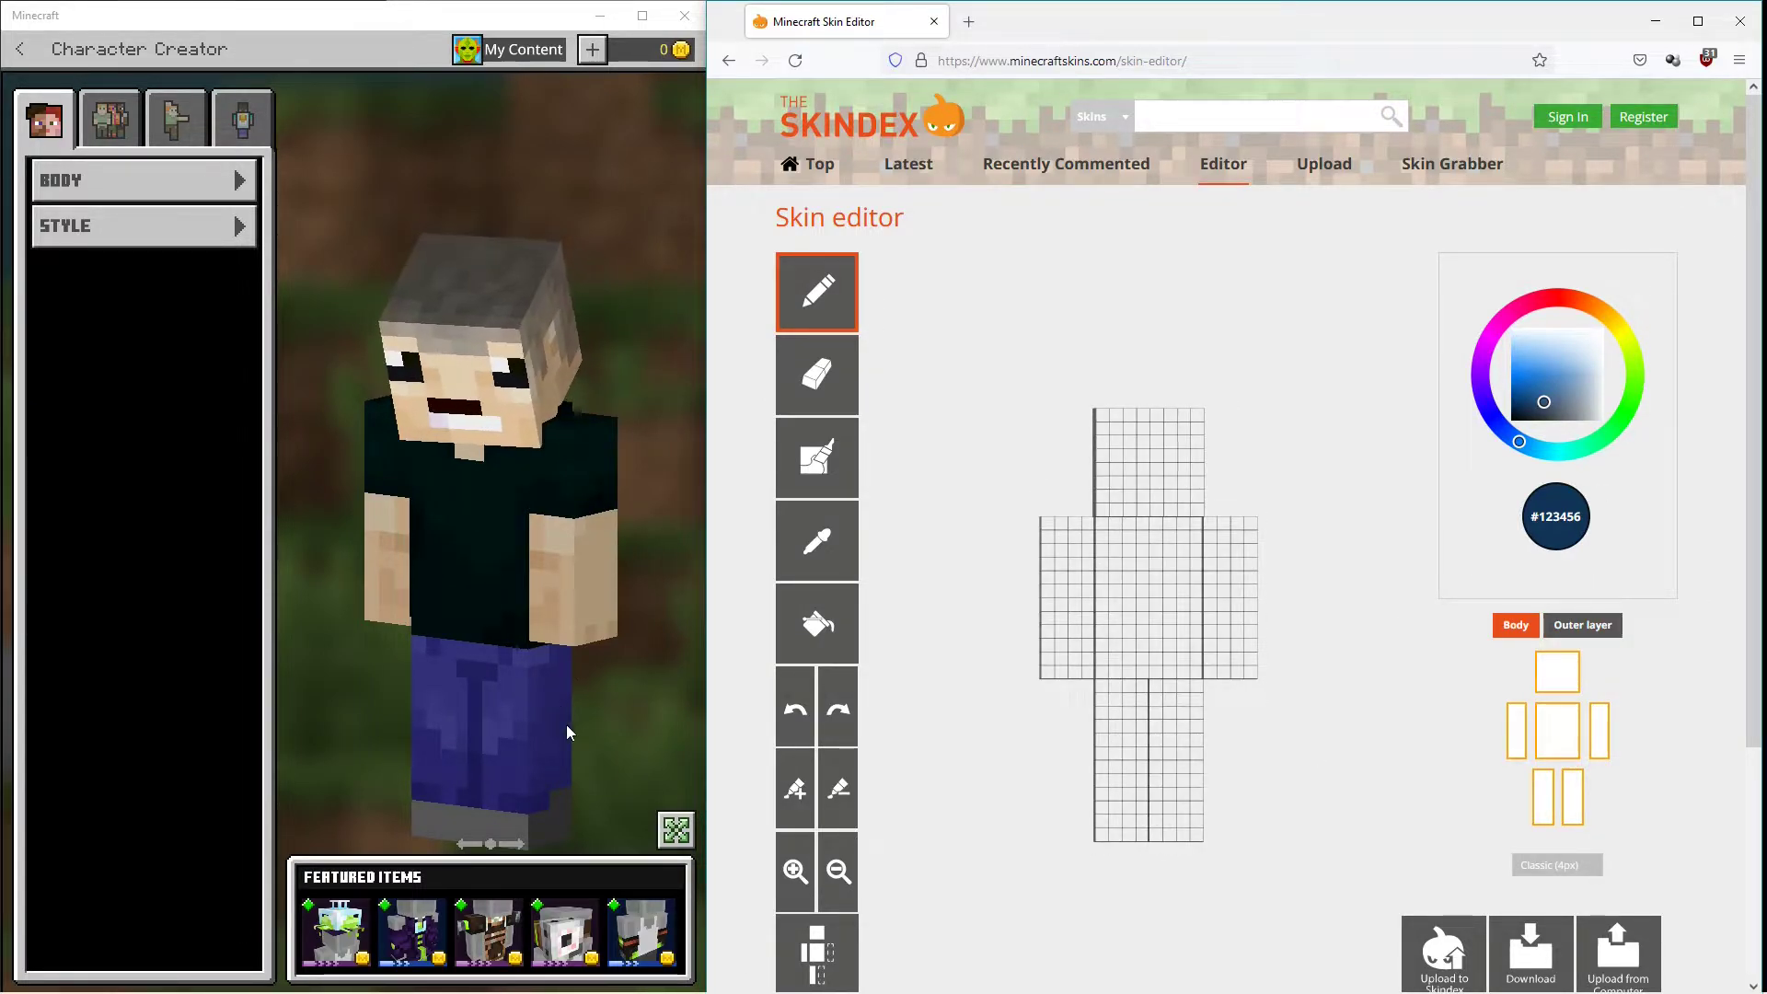
pyautogui.moveTo(576, 733)
pyautogui.mouseDown()
pyautogui.moveTo(522, 736)
pyautogui.moveTo(562, 730)
pyautogui.mouseUp()
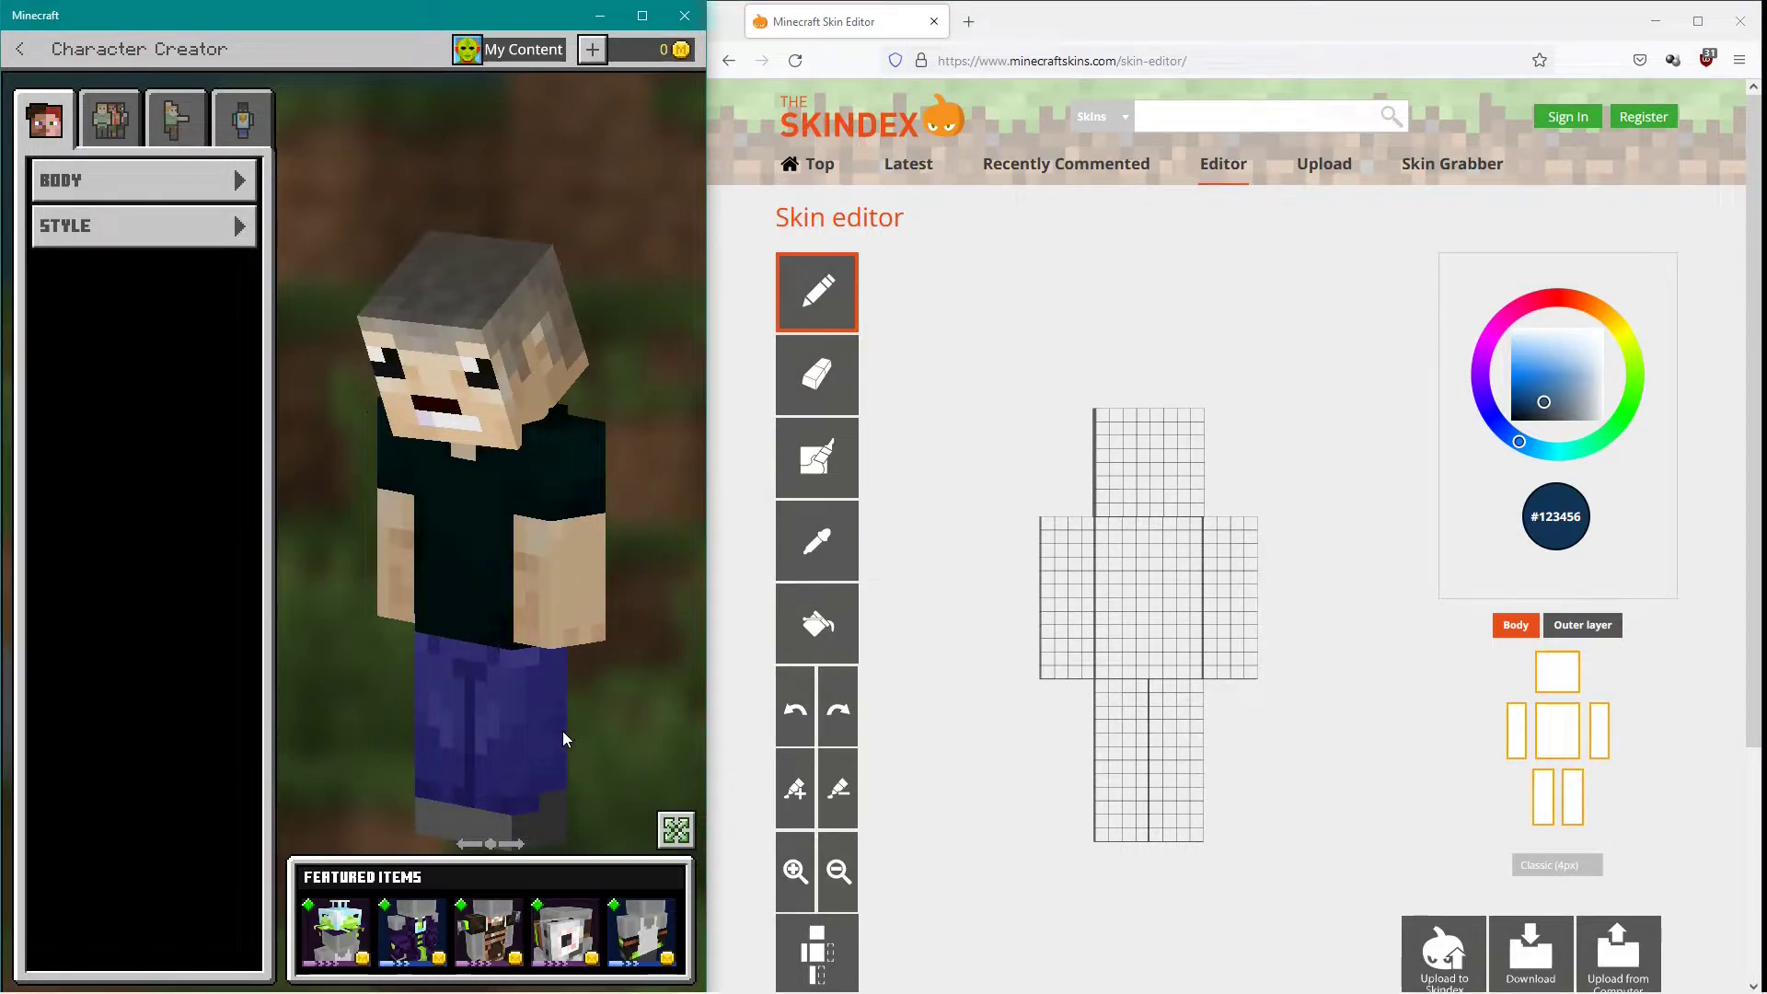
pyautogui.moveTo(562, 731); pyautogui.dragTo(570, 731)
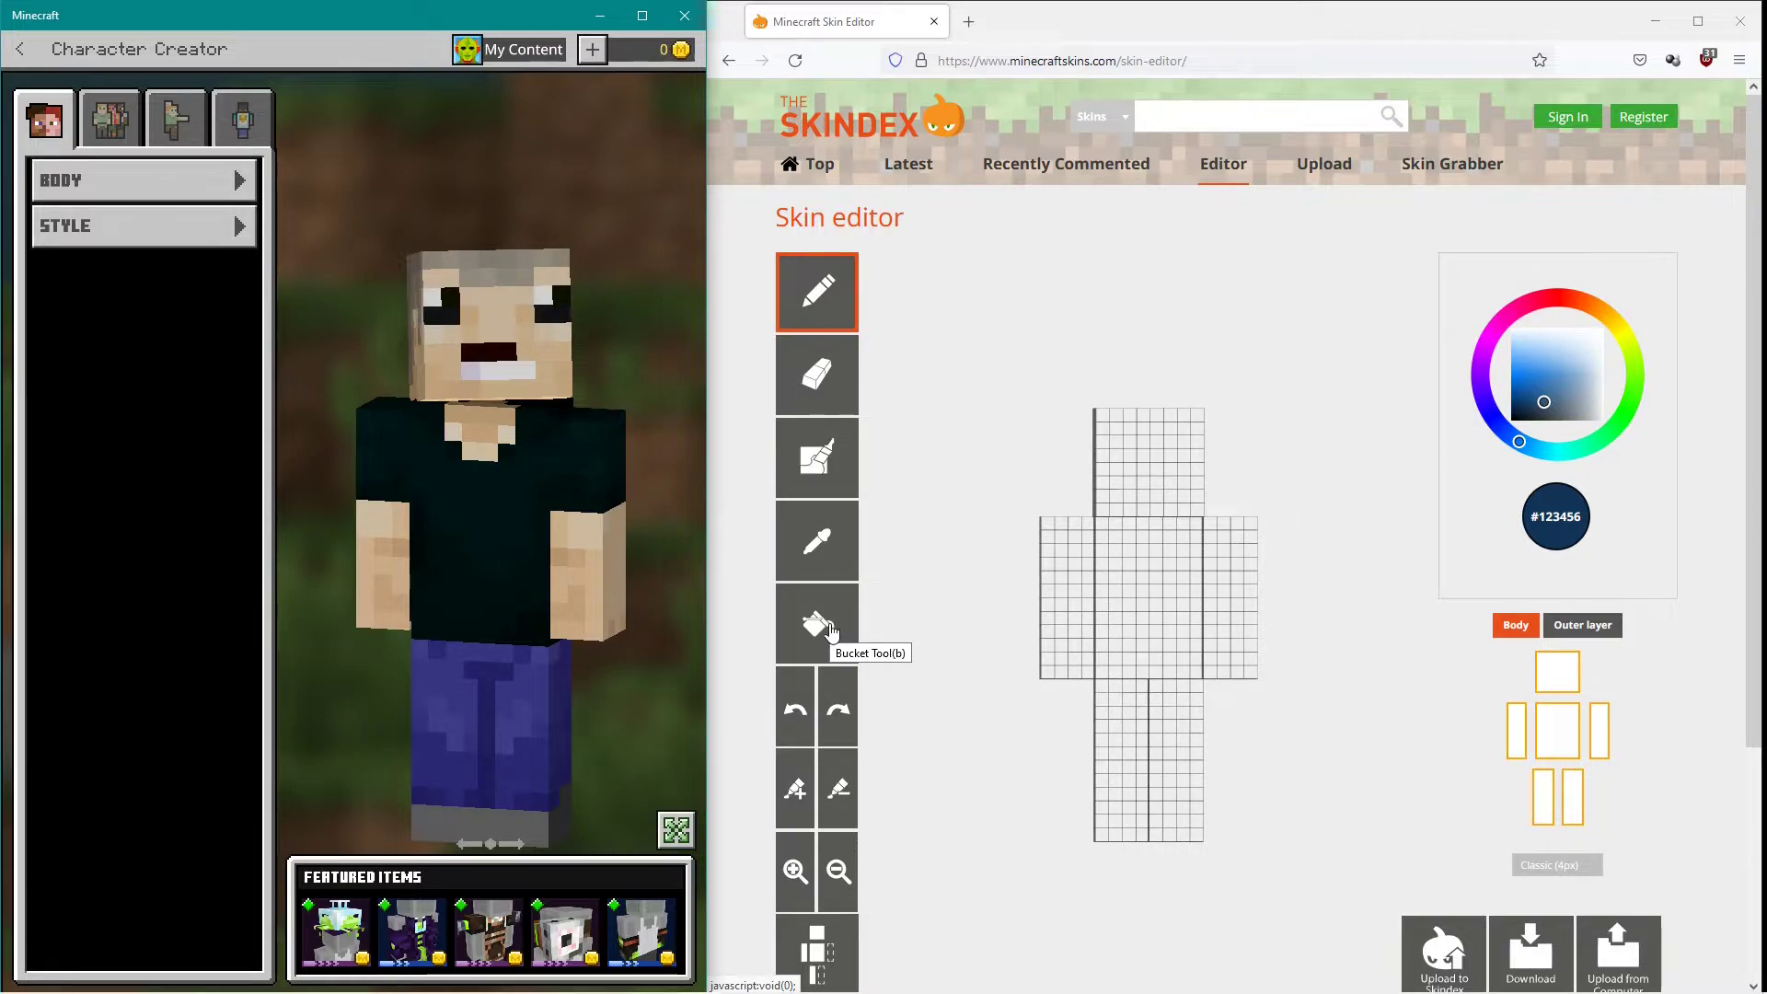
pyautogui.click(828, 631)
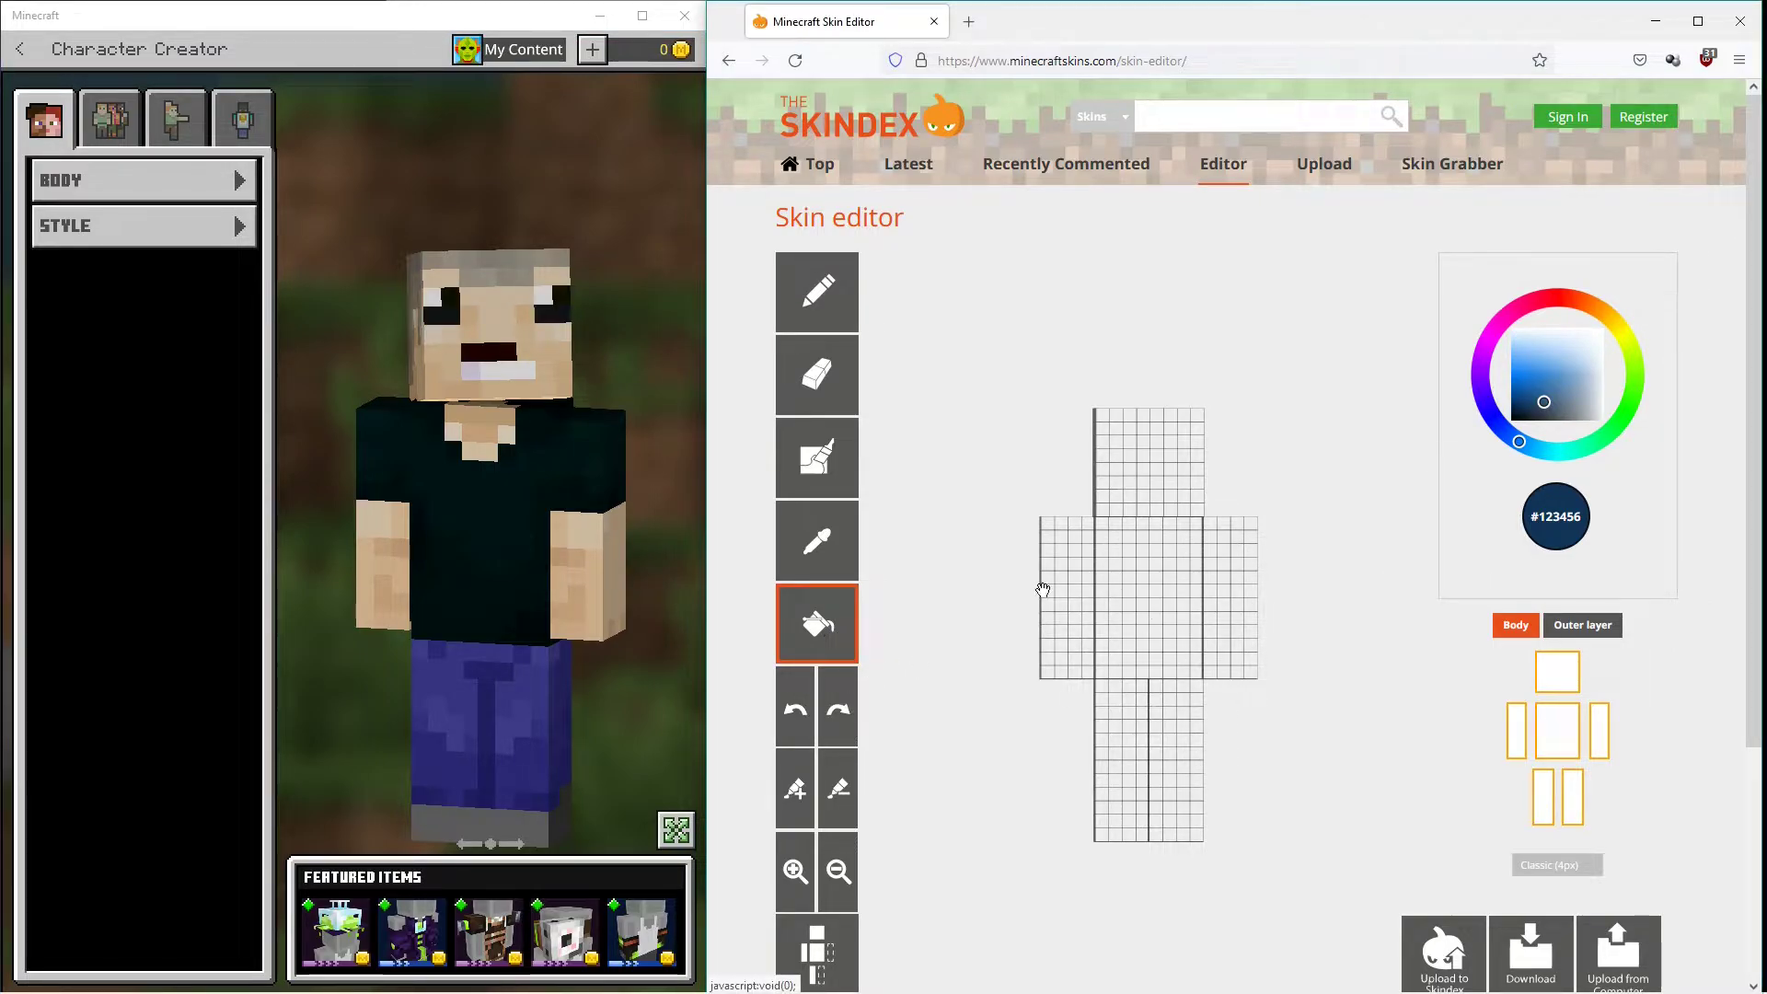
pyautogui.click(1113, 554)
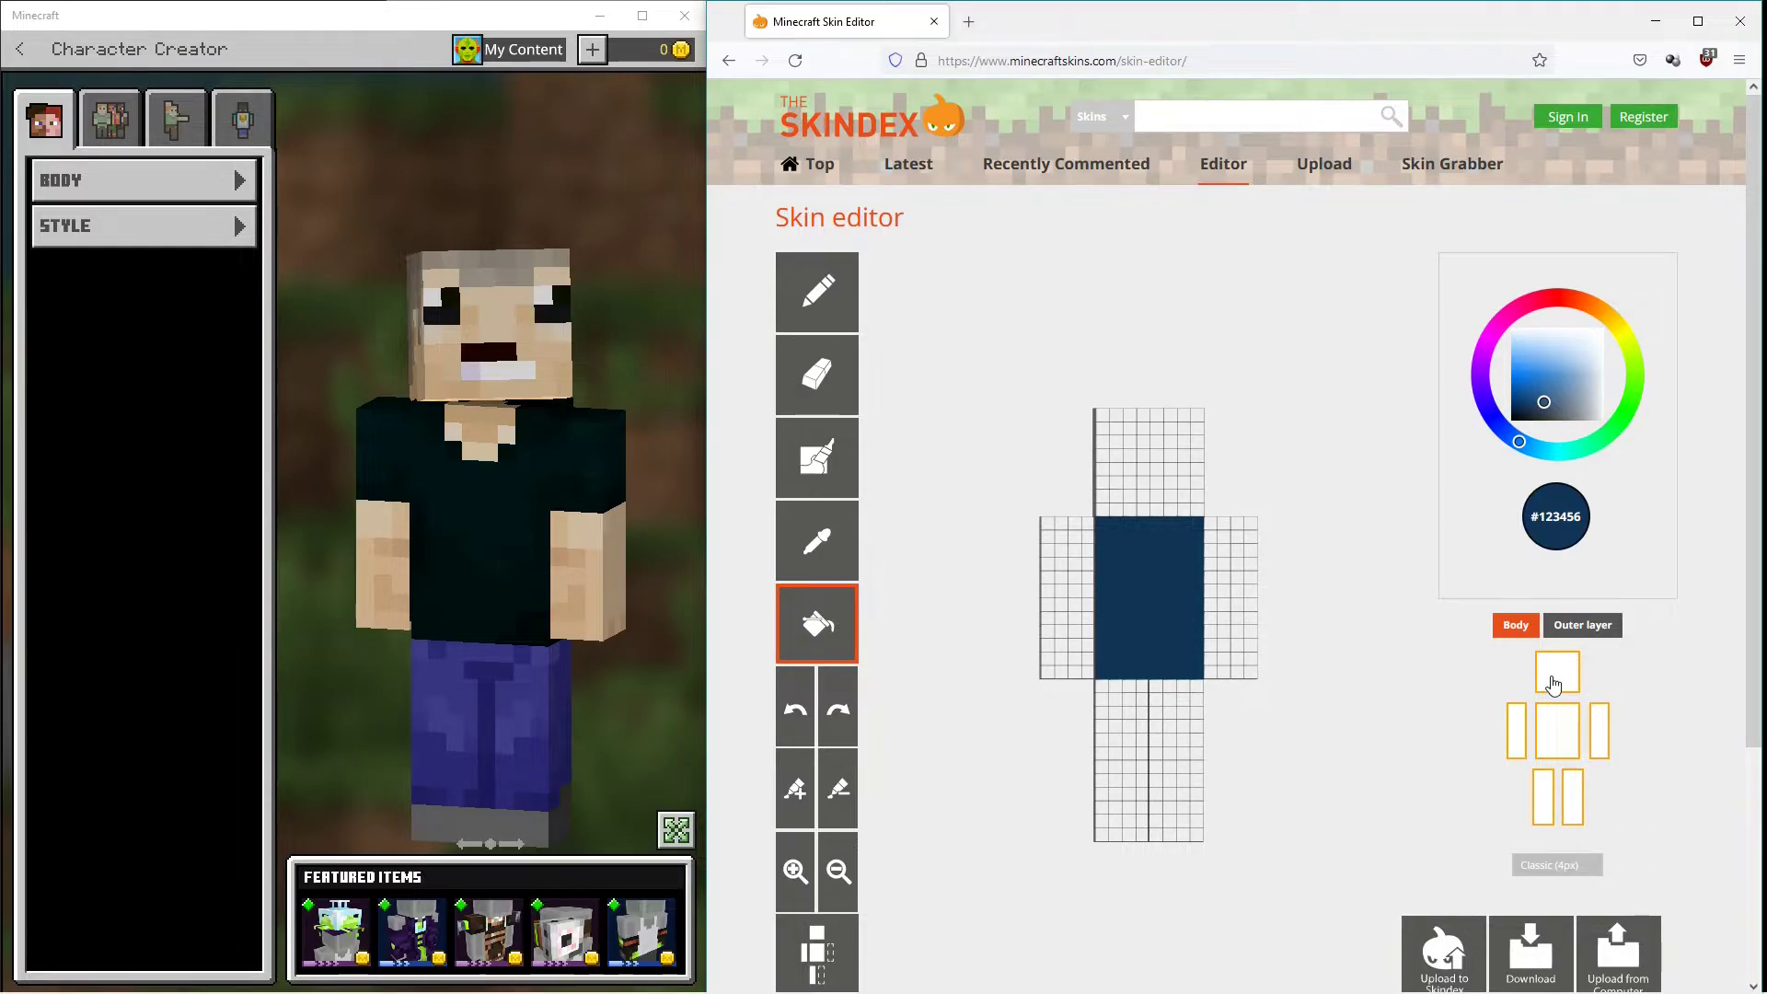
# Hide head, arms and legs, then refill the torso with a deep dark green.
pyautogui.click(1554, 677)
pyautogui.click(1516, 727)
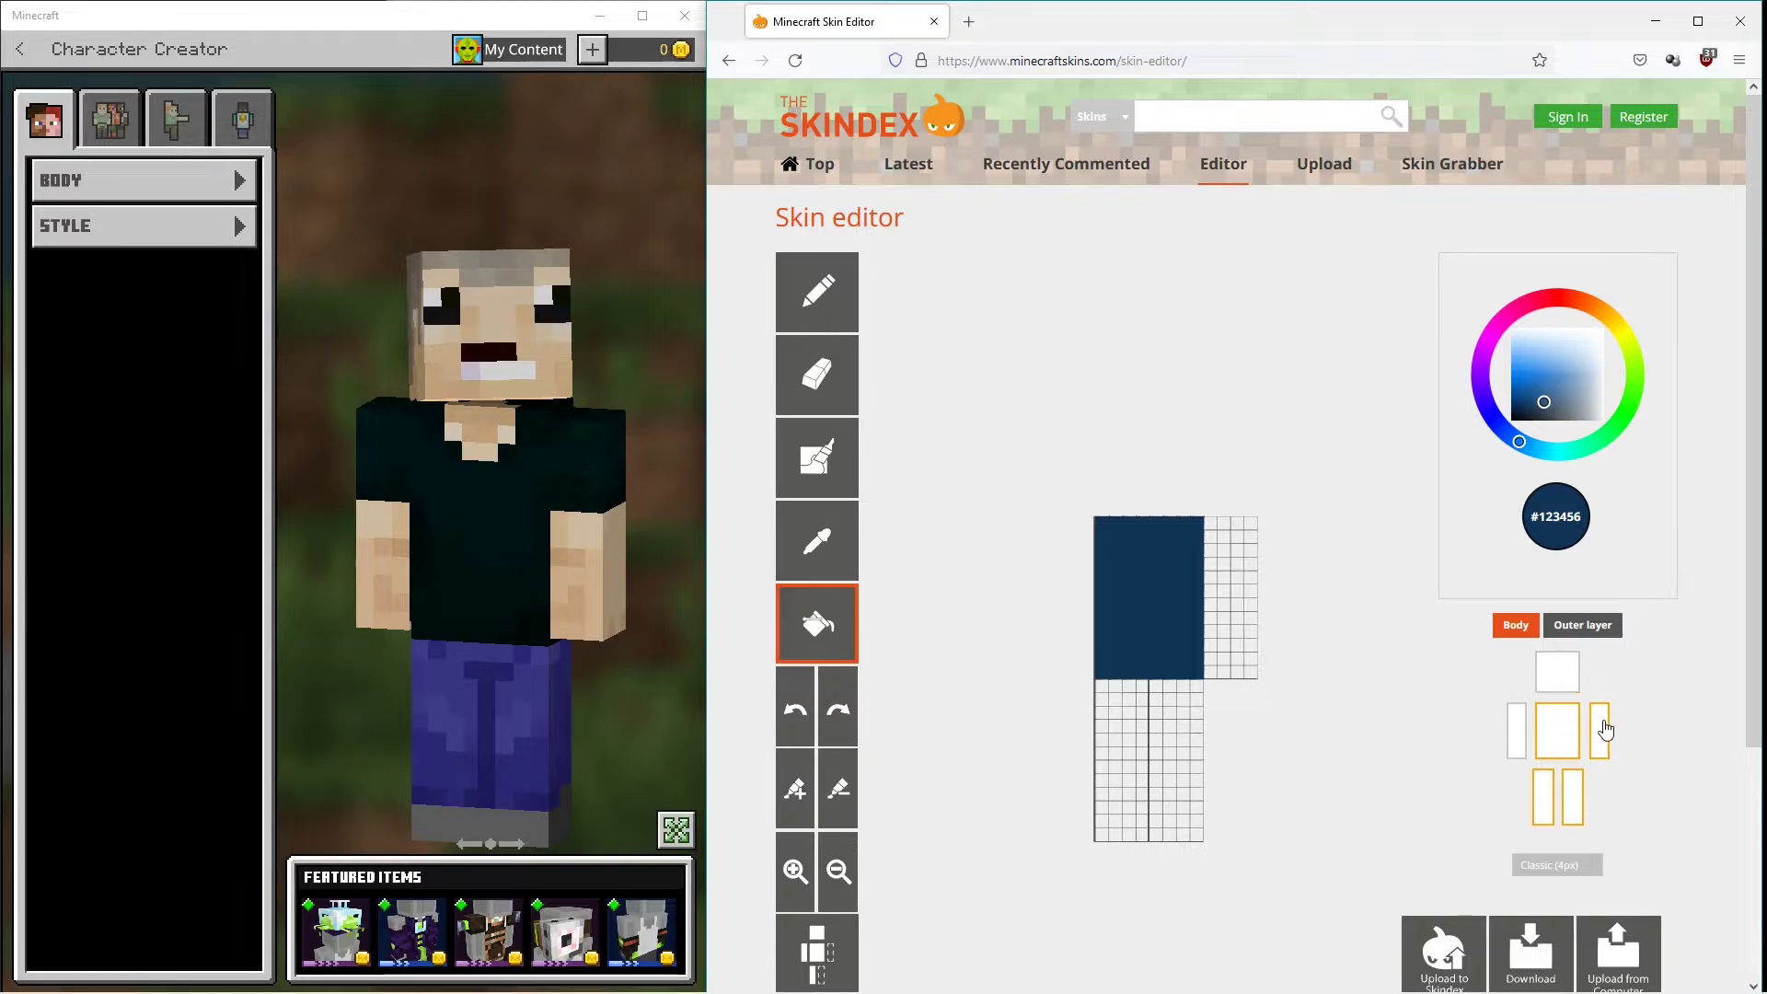
pyautogui.click(1602, 729)
pyautogui.click(1544, 795)
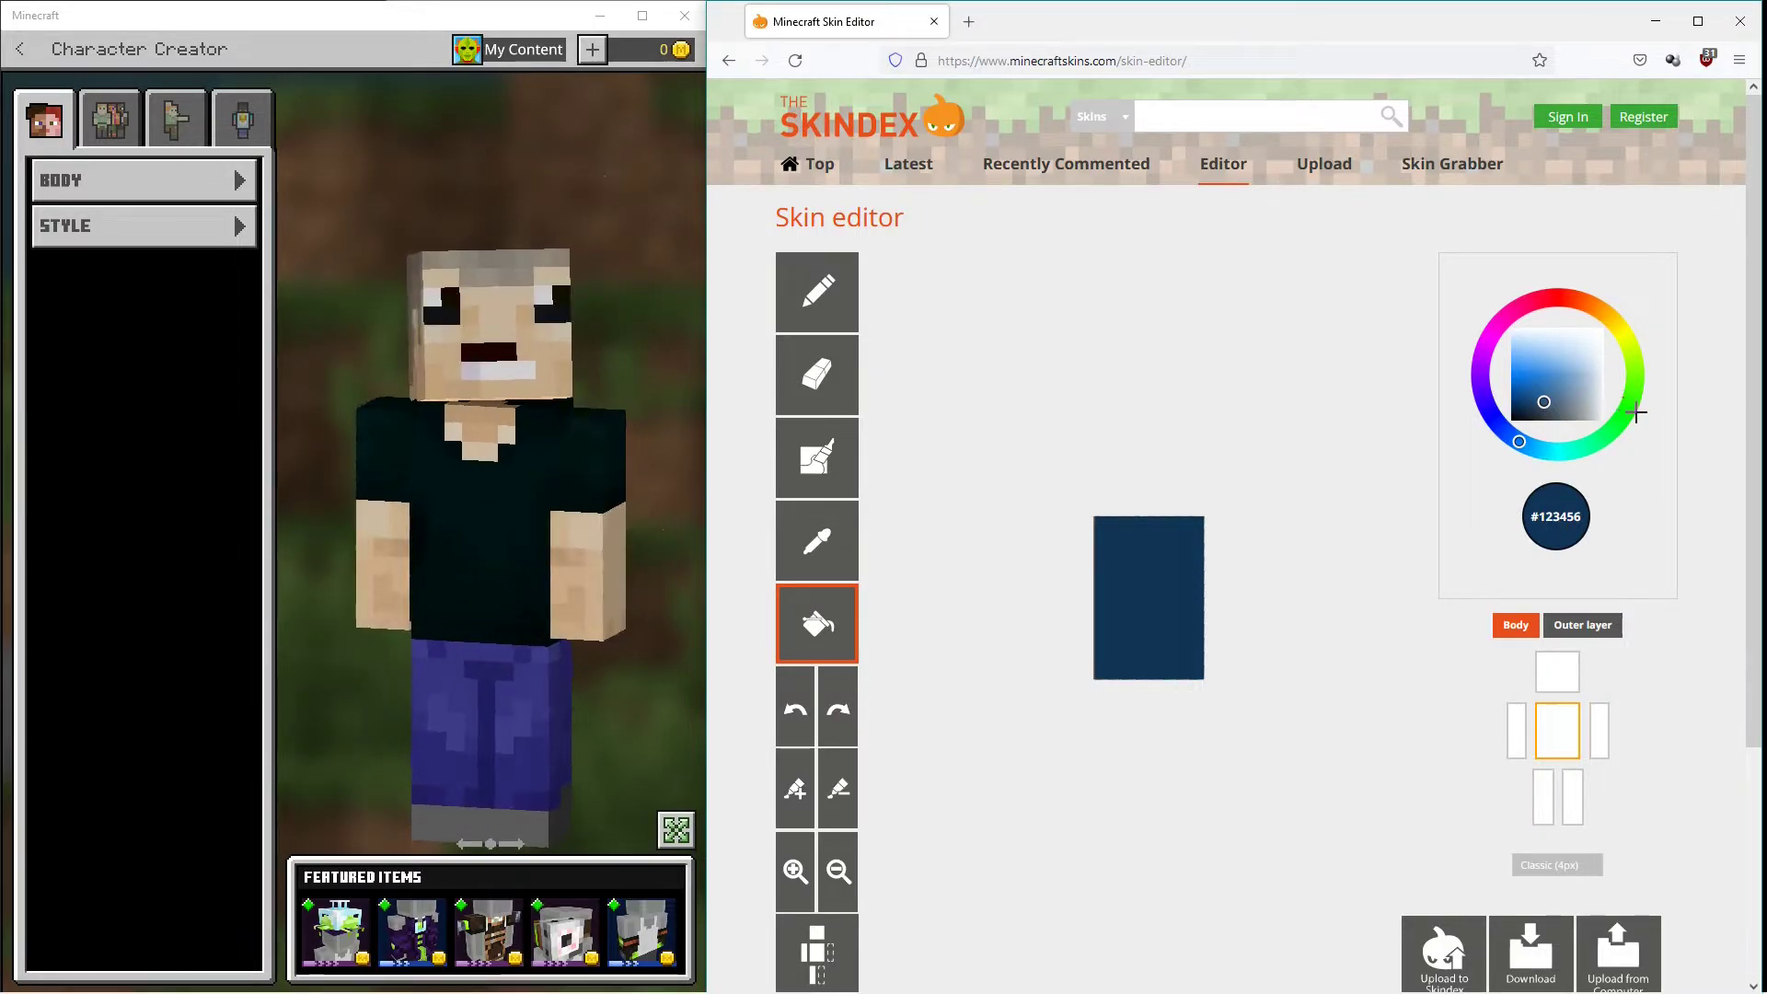
pyautogui.click(1621, 415)
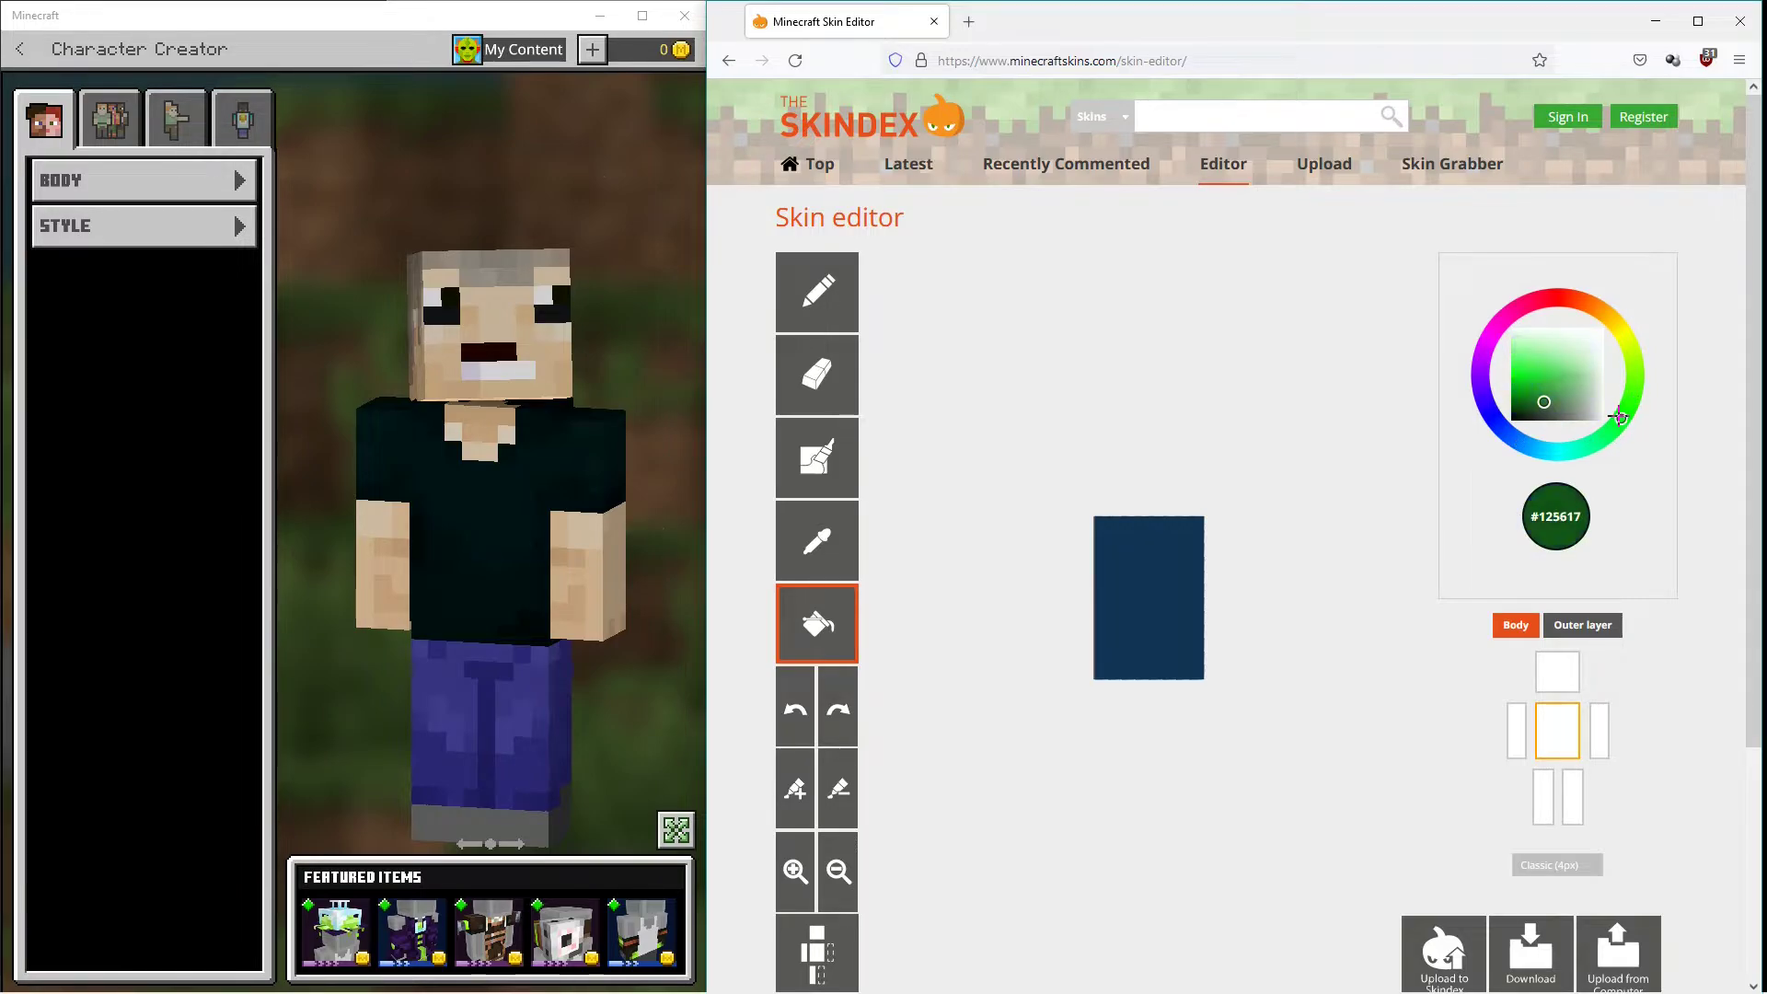
pyautogui.click(1528, 412)
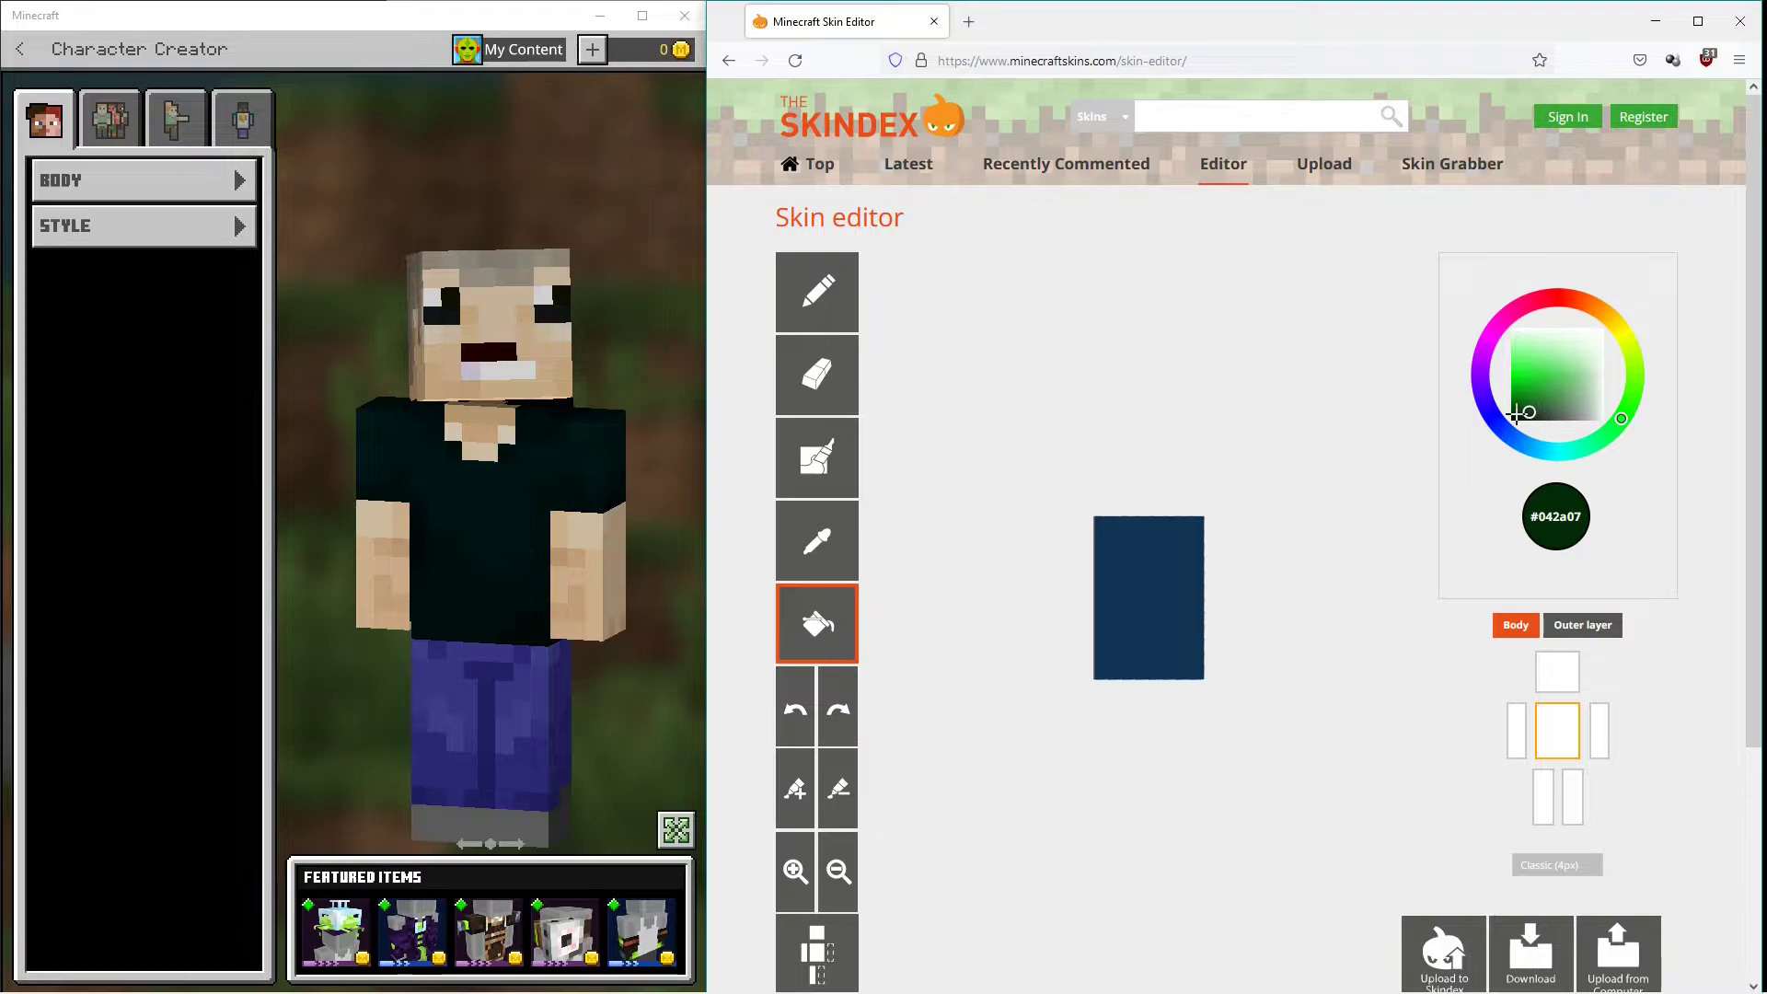
pyautogui.click(1516, 414)
pyautogui.click(1130, 571)
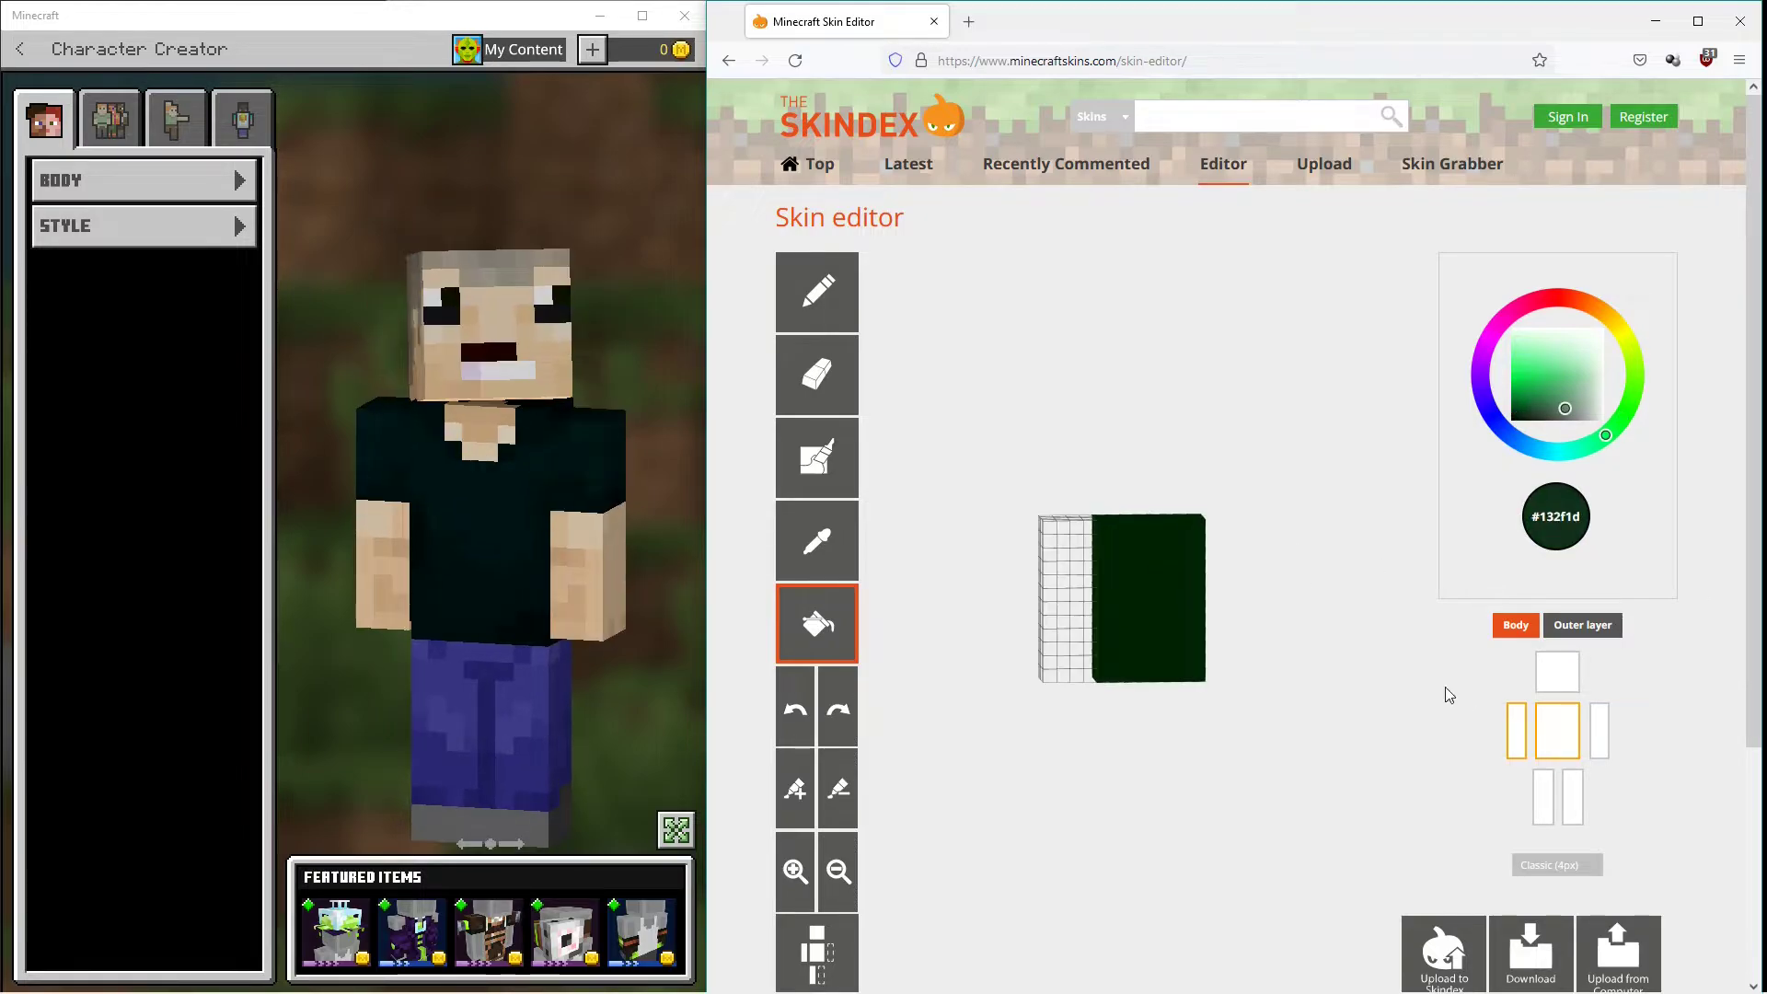
# Show one arm again and pick a skin tone with the pencil tool.
pyautogui.click(1513, 724)
pyautogui.click(818, 291)
pyautogui.click(1565, 337)
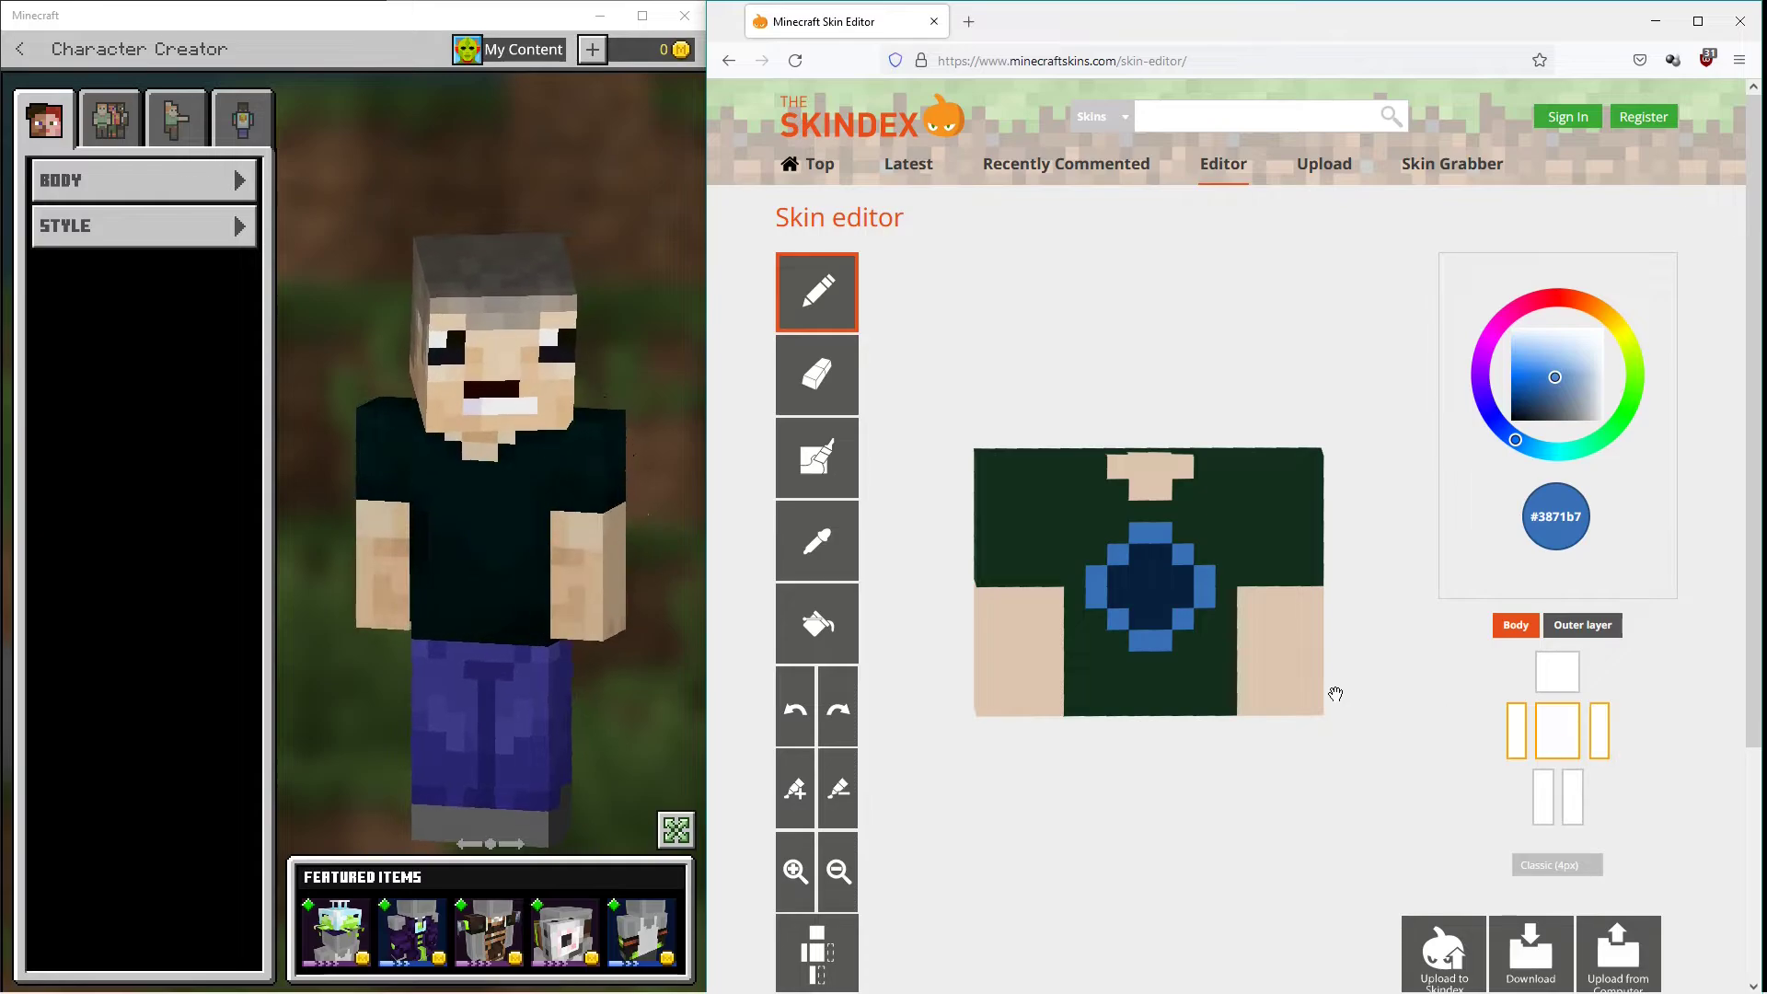
# Show both legs, colour them purple, and bring back the torso and arms.
pyautogui.moveTo(1365, 445)
pyautogui.mouseDown()
pyautogui.moveTo(1297, 419)
pyautogui.moveTo(1216, 446)
pyautogui.moveTo(1169, 383)
pyautogui.moveTo(1119, 372)
pyautogui.moveTo(1313, 497)
pyautogui.moveTo(1357, 379)
pyautogui.moveTo(1400, 467)
pyautogui.moveTo(1271, 466)
pyautogui.moveTo(1331, 390)
pyautogui.mouseUp()
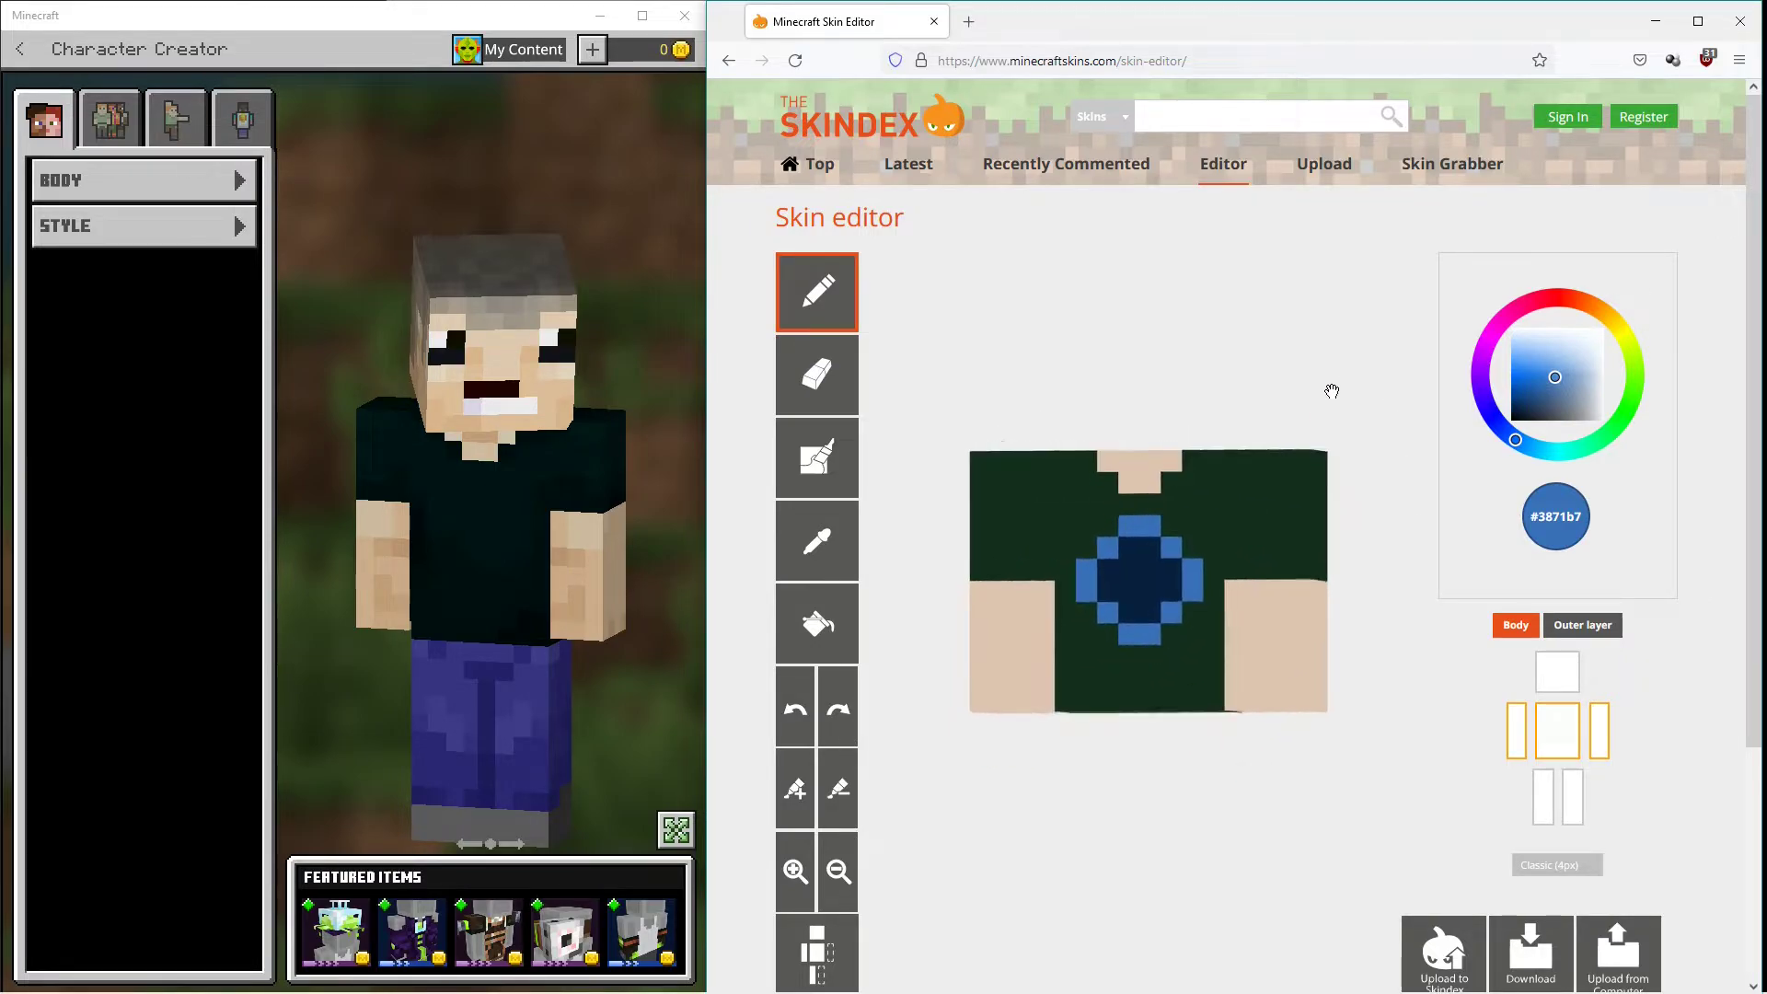
pyautogui.click(1549, 815)
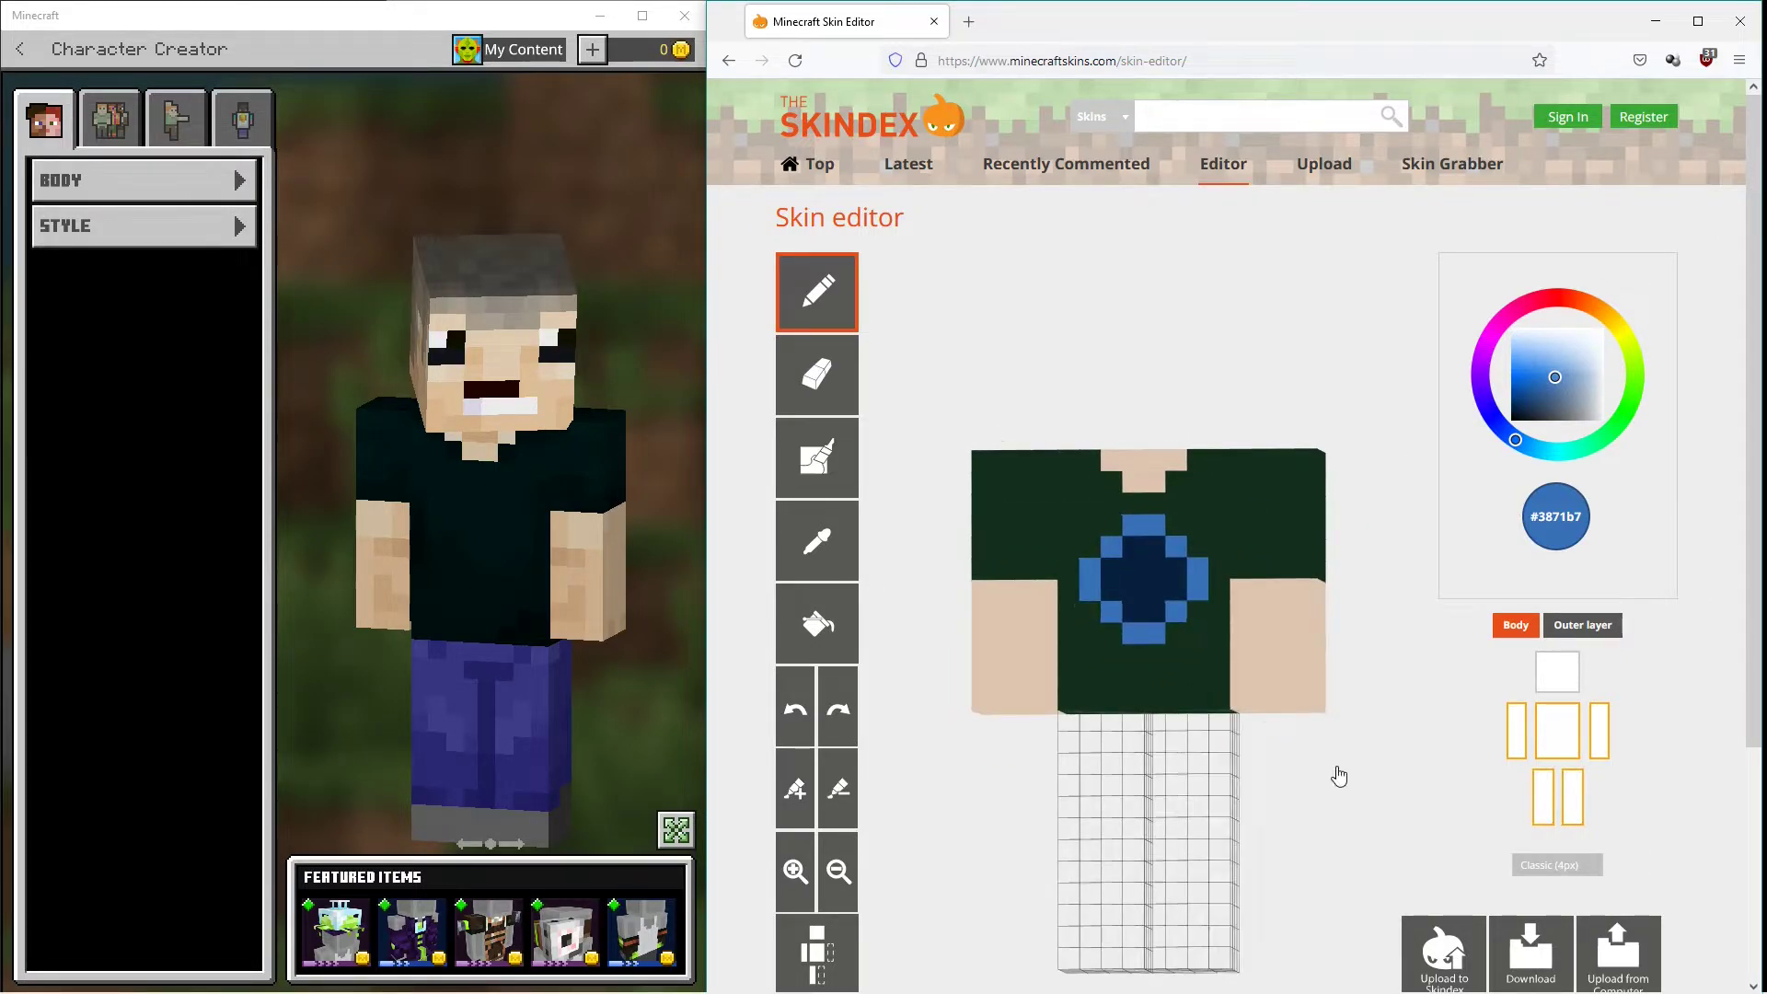
pyautogui.moveTo(1355, 732)
pyautogui.mouseDown()
pyautogui.moveTo(1175, 849)
pyautogui.moveTo(1273, 896)
pyautogui.moveTo(1215, 786)
pyautogui.mouseUp()
pyautogui.click(1572, 797)
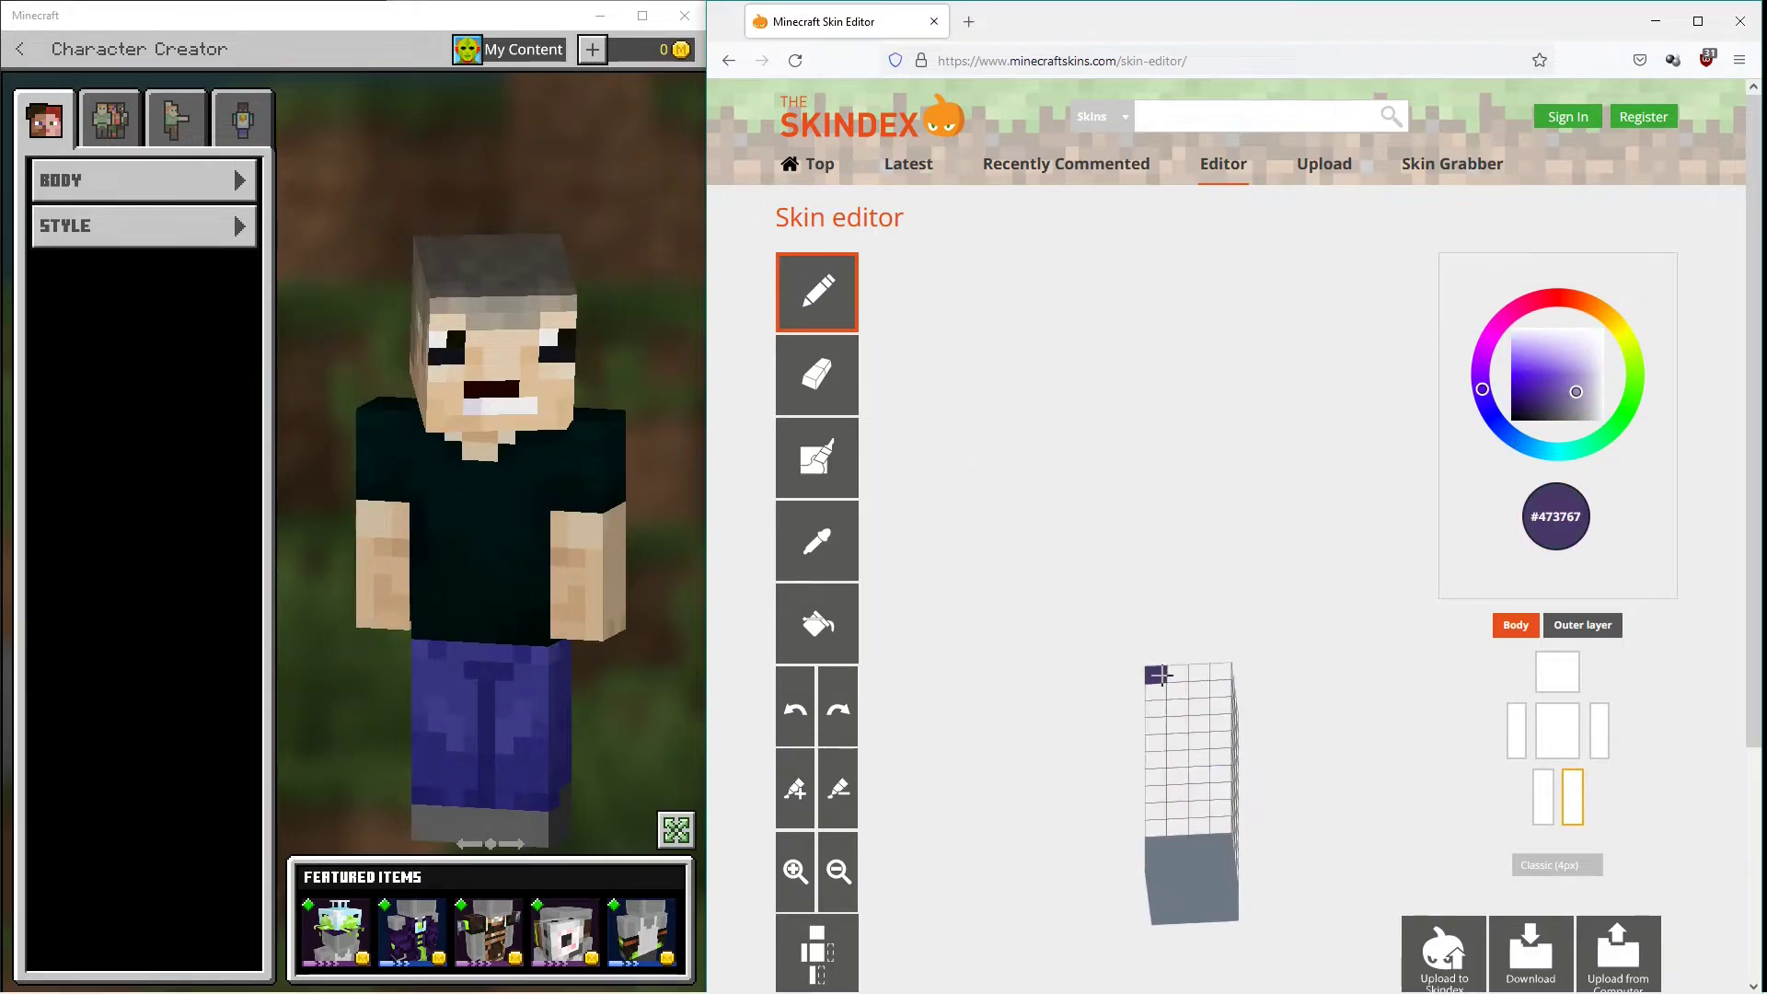
pyautogui.click(1543, 798)
pyautogui.moveTo(1335, 777)
pyautogui.mouseDown()
pyautogui.moveTo(1257, 807)
pyautogui.moveTo(1323, 795)
pyautogui.mouseUp()
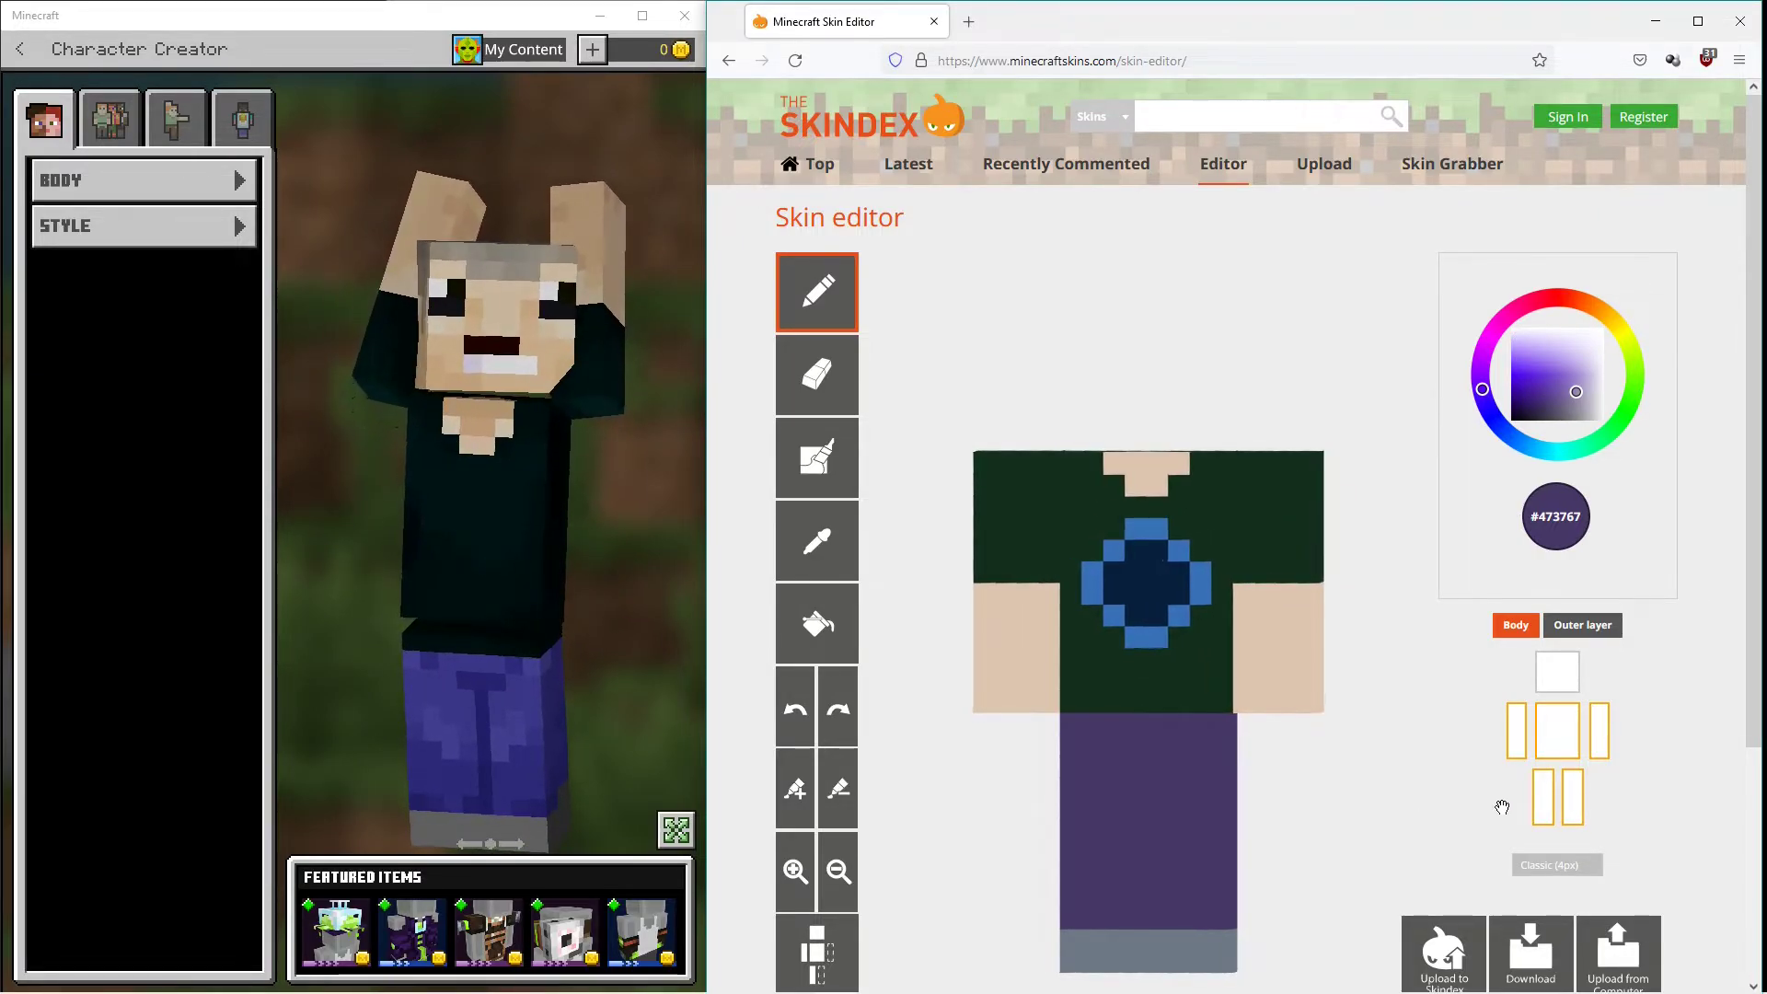
# Toggle the left leg, check the model from all sides, and select the shading brush.
pyautogui.click(1539, 801)
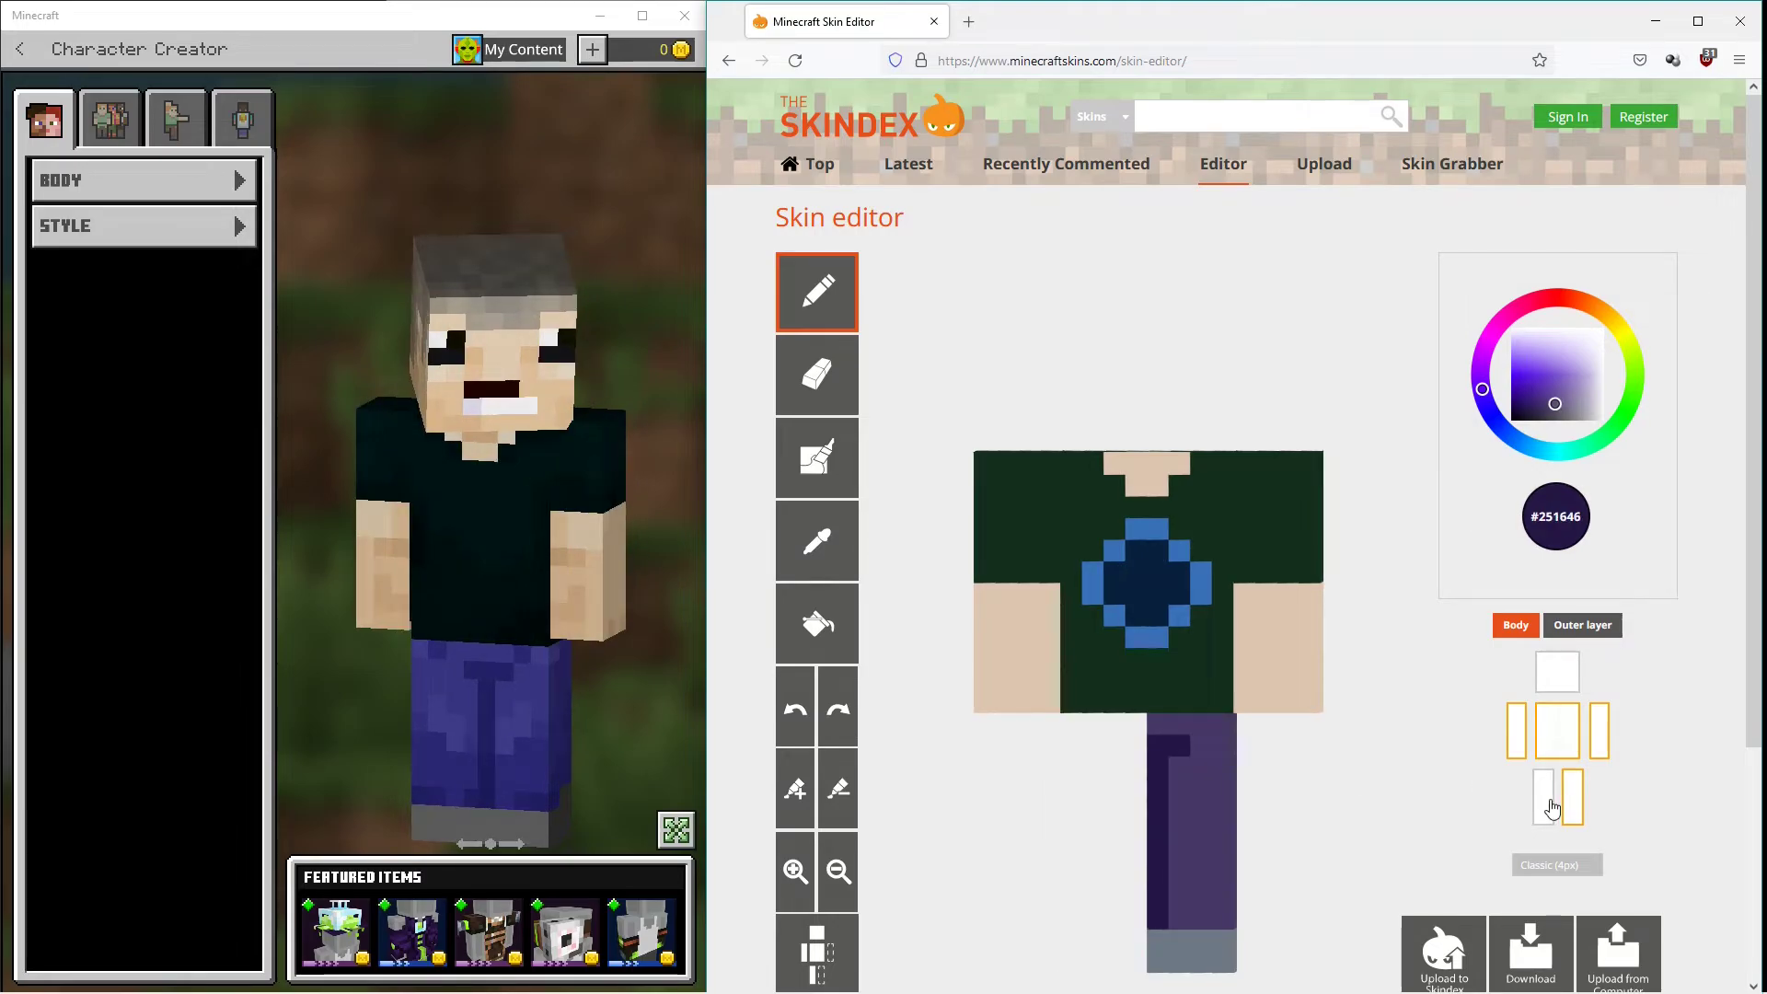
pyautogui.click(1546, 801)
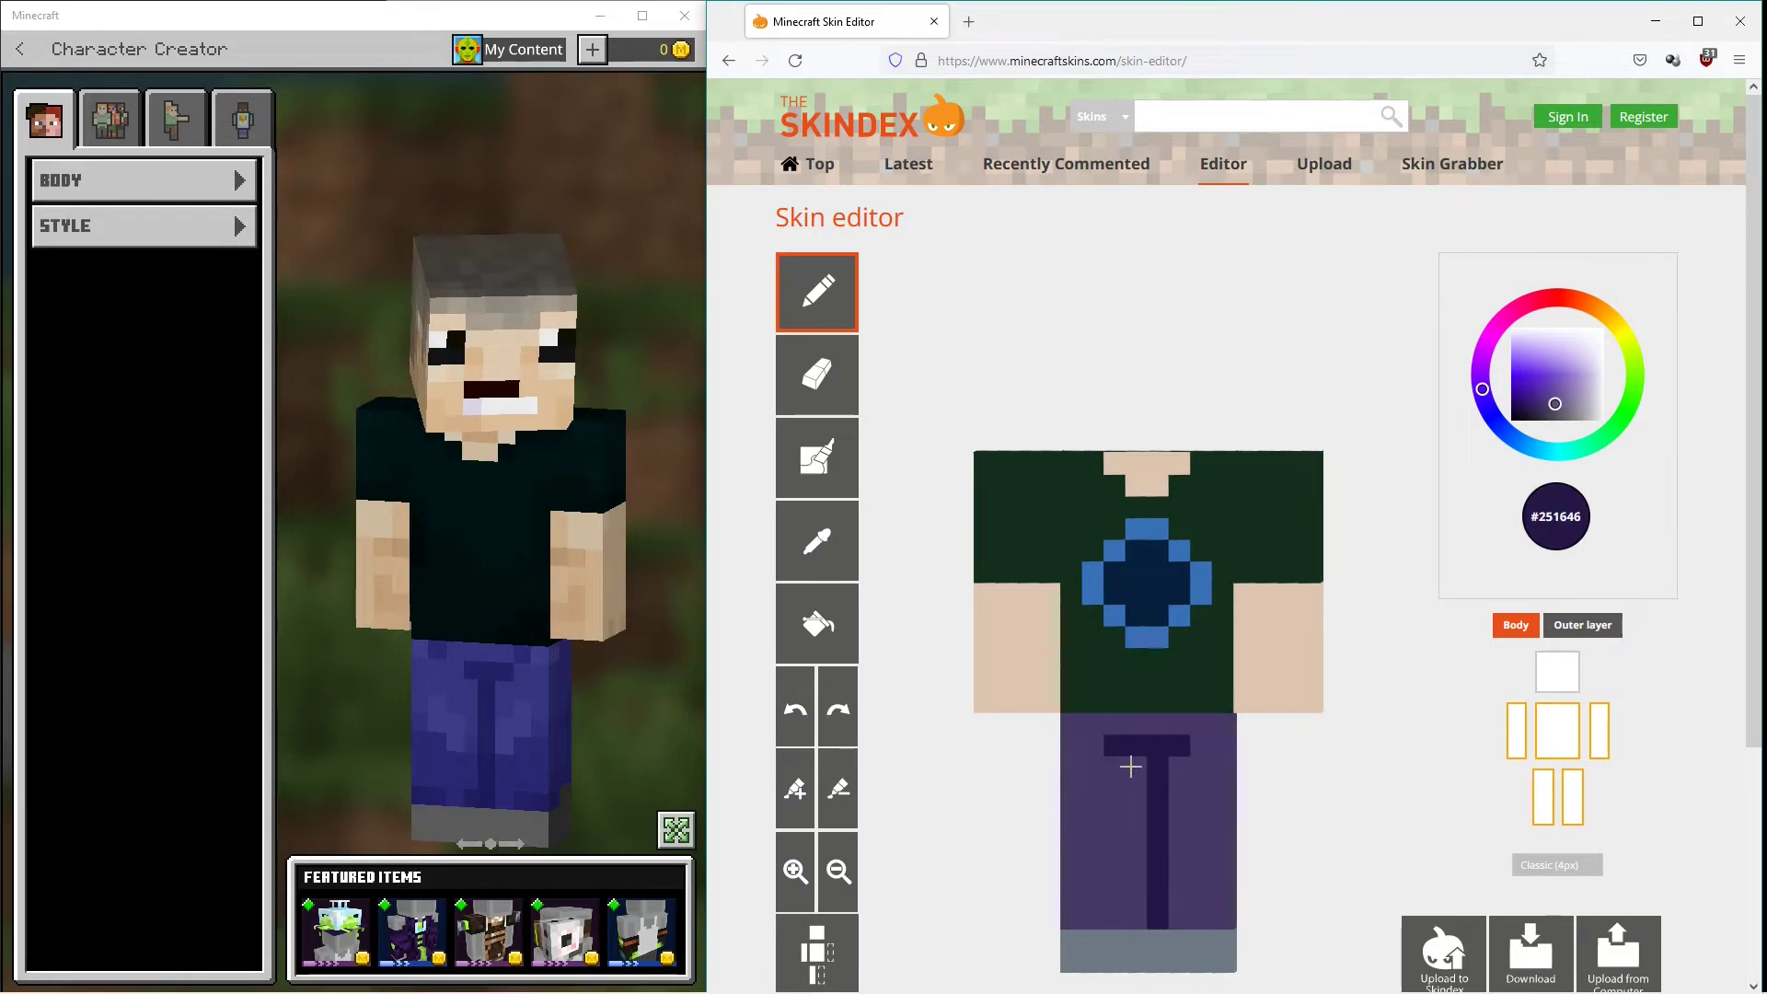
pyautogui.moveTo(1131, 767)
pyautogui.mouseDown()
pyautogui.moveTo(971, 788)
pyautogui.moveTo(1373, 698)
pyautogui.moveTo(1029, 683)
pyautogui.mouseUp()
pyautogui.moveTo(1417, 634); pyautogui.dragTo(876, 481)
pyautogui.click(817, 456)
pyautogui.moveTo(1302, 658)
pyautogui.mouseDown()
pyautogui.moveTo(1078, 658)
pyautogui.moveTo(1131, 690)
pyautogui.moveTo(1096, 679)
pyautogui.moveTo(1264, 705)
pyautogui.mouseUp()
pyautogui.moveTo(1267, 789)
pyautogui.mouseDown()
pyautogui.moveTo(1420, 802)
pyautogui.moveTo(1479, 769)
pyautogui.moveTo(1270, 723)
pyautogui.moveTo(1348, 799)
pyautogui.moveTo(1266, 762)
pyautogui.mouseUp()
# Sample the shirt's dark green and add lighter green mottling to the upper chest.
pyautogui.keyDown('alt'); pyautogui.click(1006, 466); pyautogui.keyUp('alt')
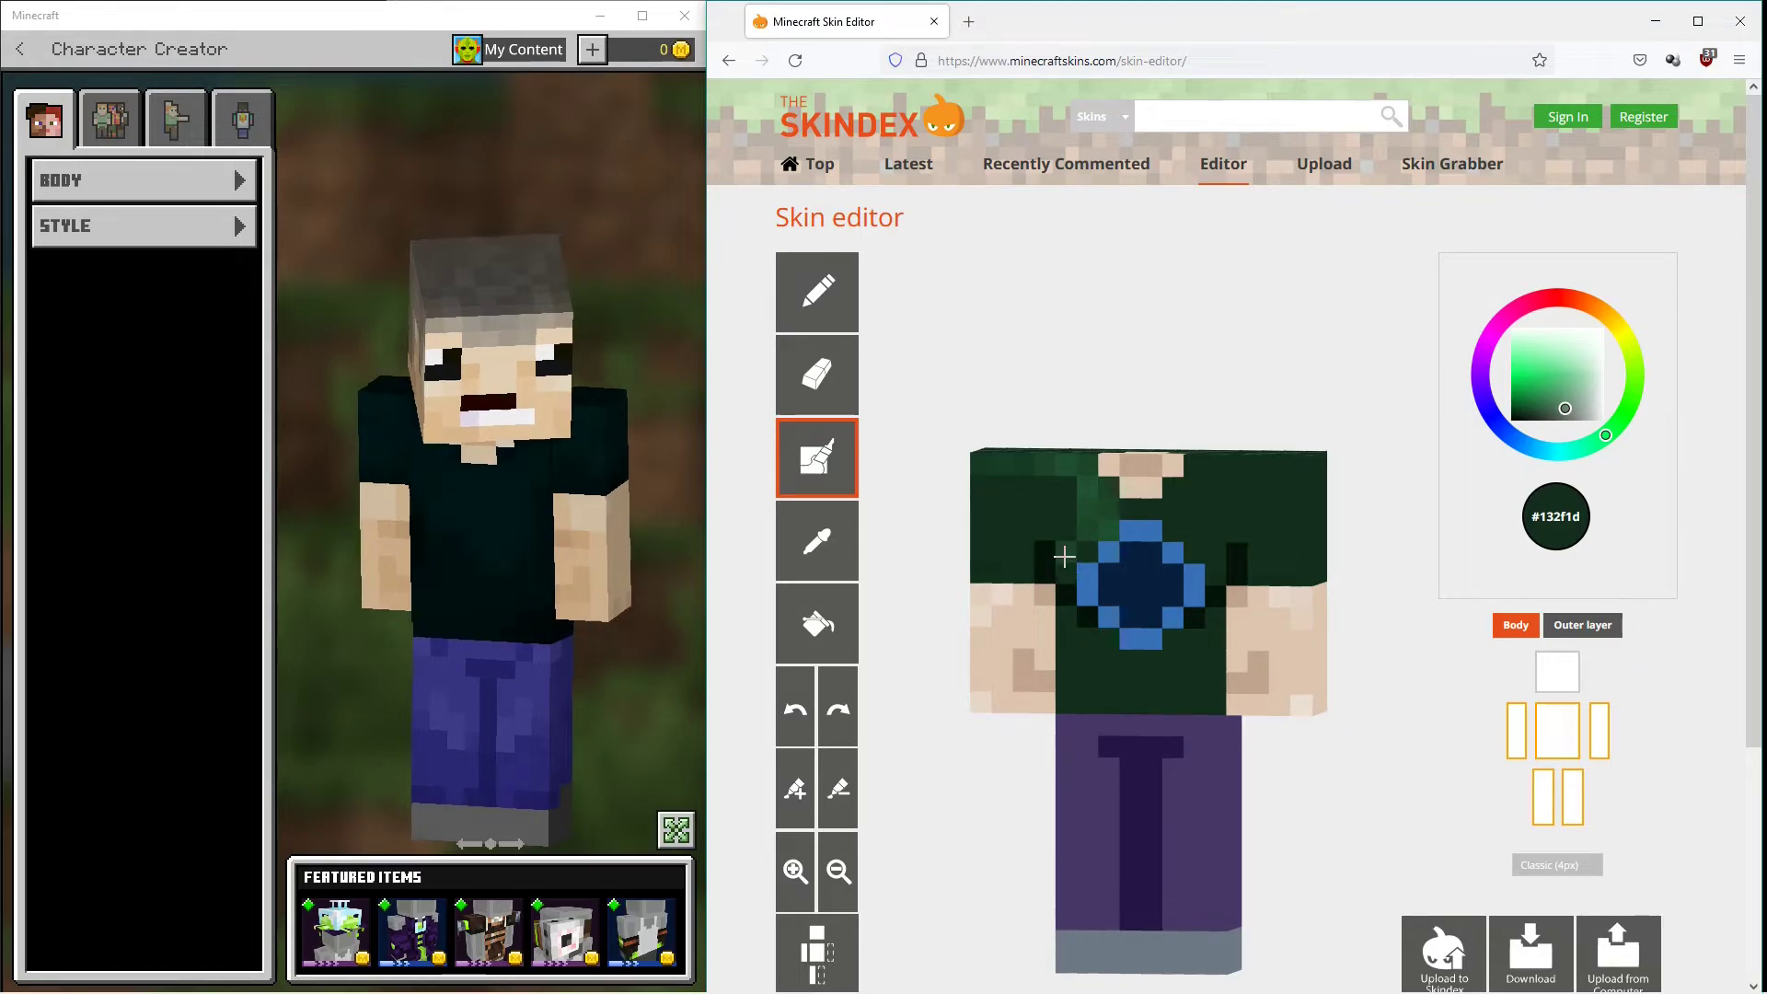
pyautogui.moveTo(1072, 535); pyautogui.dragTo(1000, 567)
pyautogui.moveTo(1189, 675)
pyautogui.mouseDown()
pyautogui.moveTo(1210, 485)
pyautogui.moveTo(934, 415)
pyautogui.moveTo(1053, 678)
pyautogui.moveTo(1256, 553)
pyautogui.moveTo(1137, 585)
pyautogui.moveTo(1164, 695)
pyautogui.mouseUp()
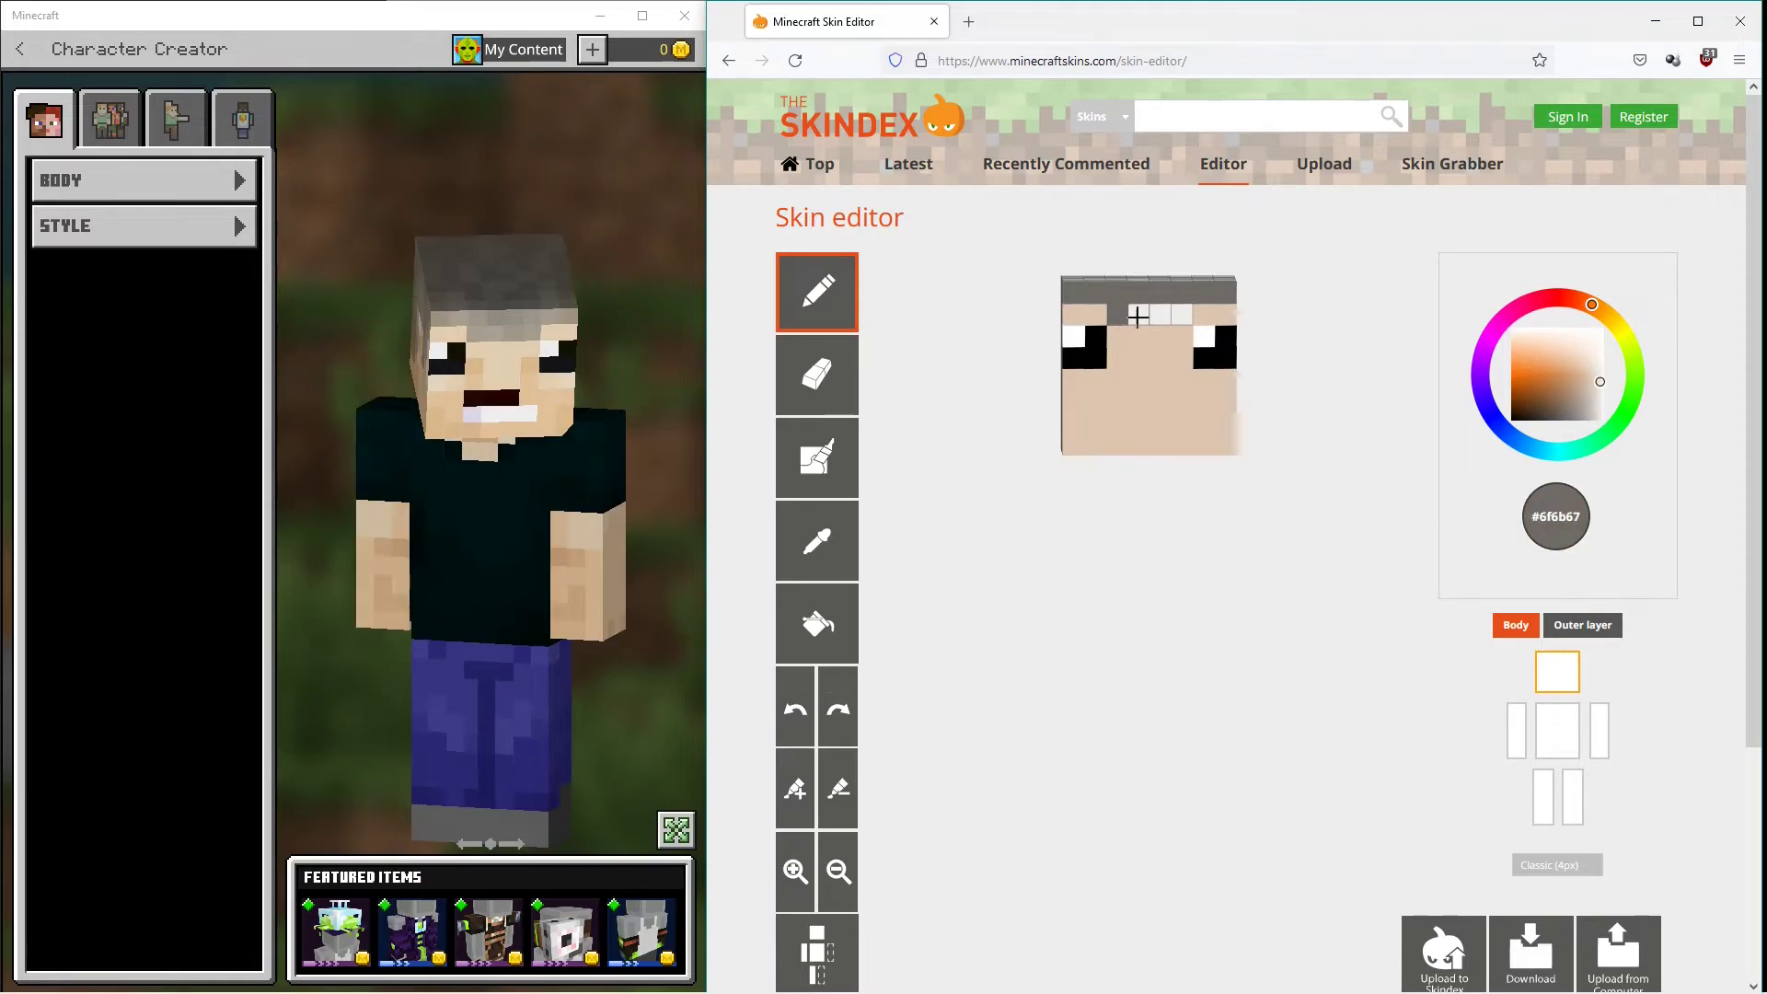
# Paint a grey beard stripe across the lower face, checking the head from several angles.
pyautogui.press('b')
pyautogui.moveTo(1330, 433); pyautogui.dragTo(1215, 506)
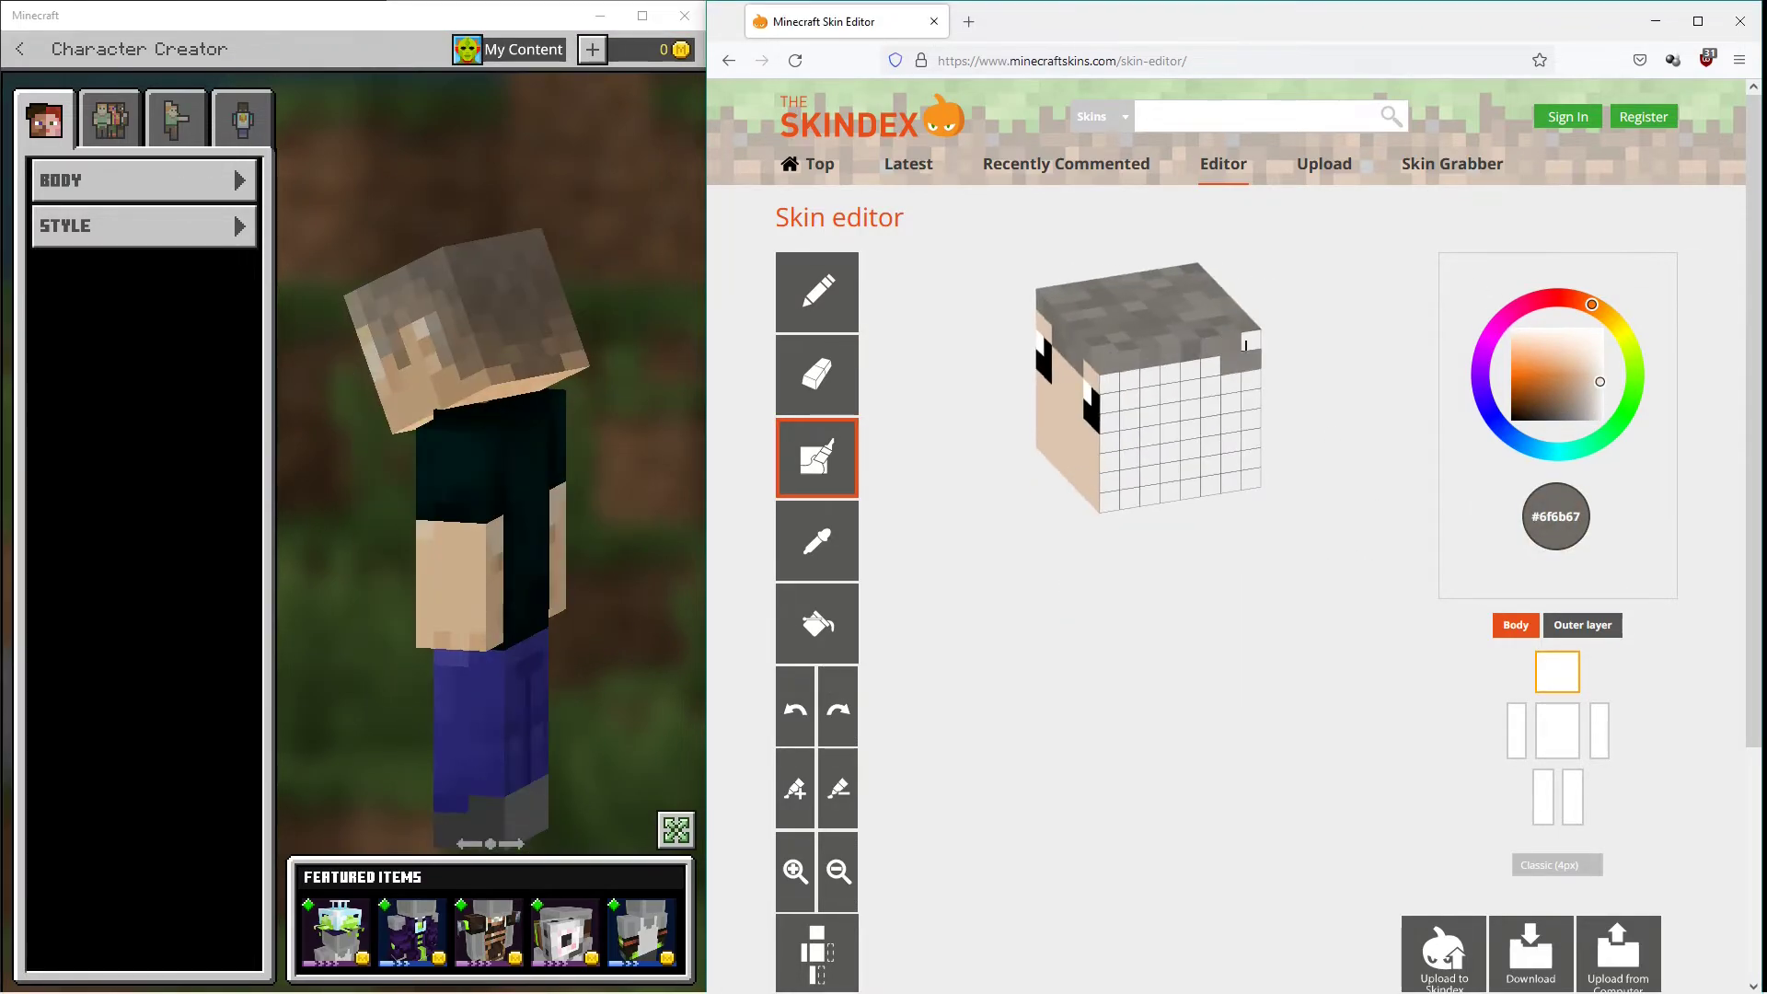
pyautogui.moveTo(1169, 397)
pyautogui.mouseDown()
pyautogui.moveTo(1173, 552)
pyautogui.moveTo(1175, 525)
pyautogui.mouseUp()
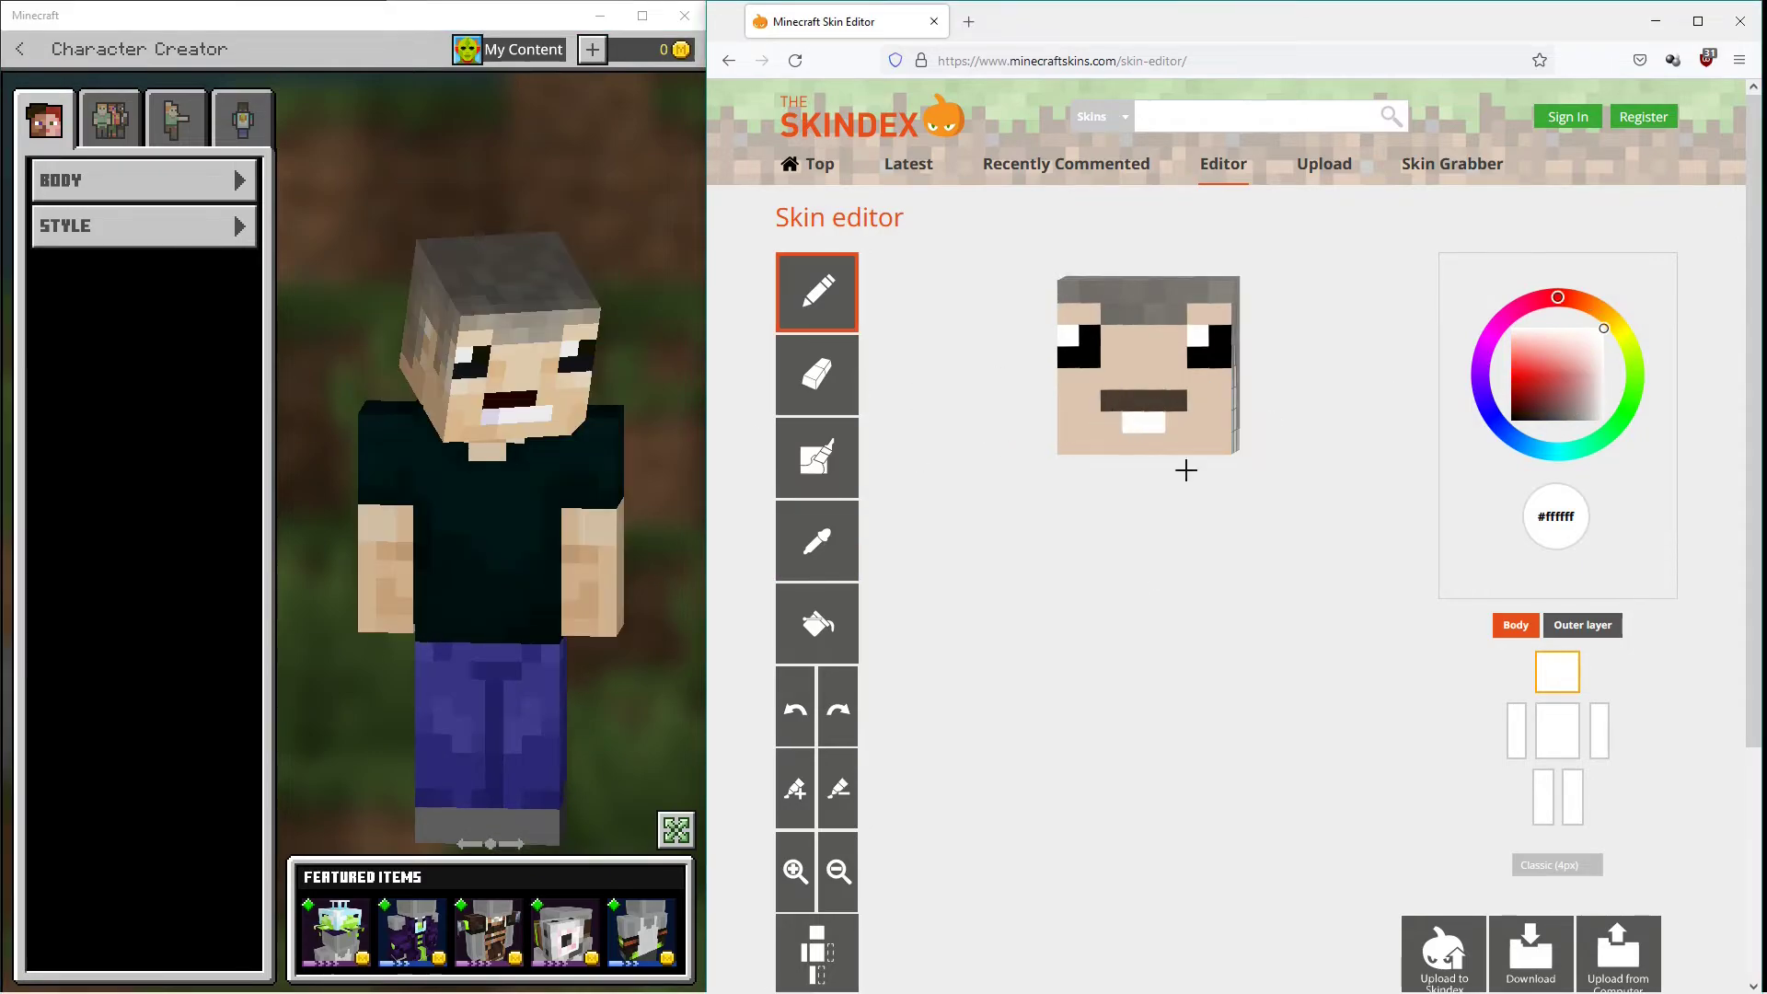
pyautogui.click(821, 316)
pyautogui.click(816, 298)
pyautogui.moveTo(1063, 422); pyautogui.dragTo(1205, 421)
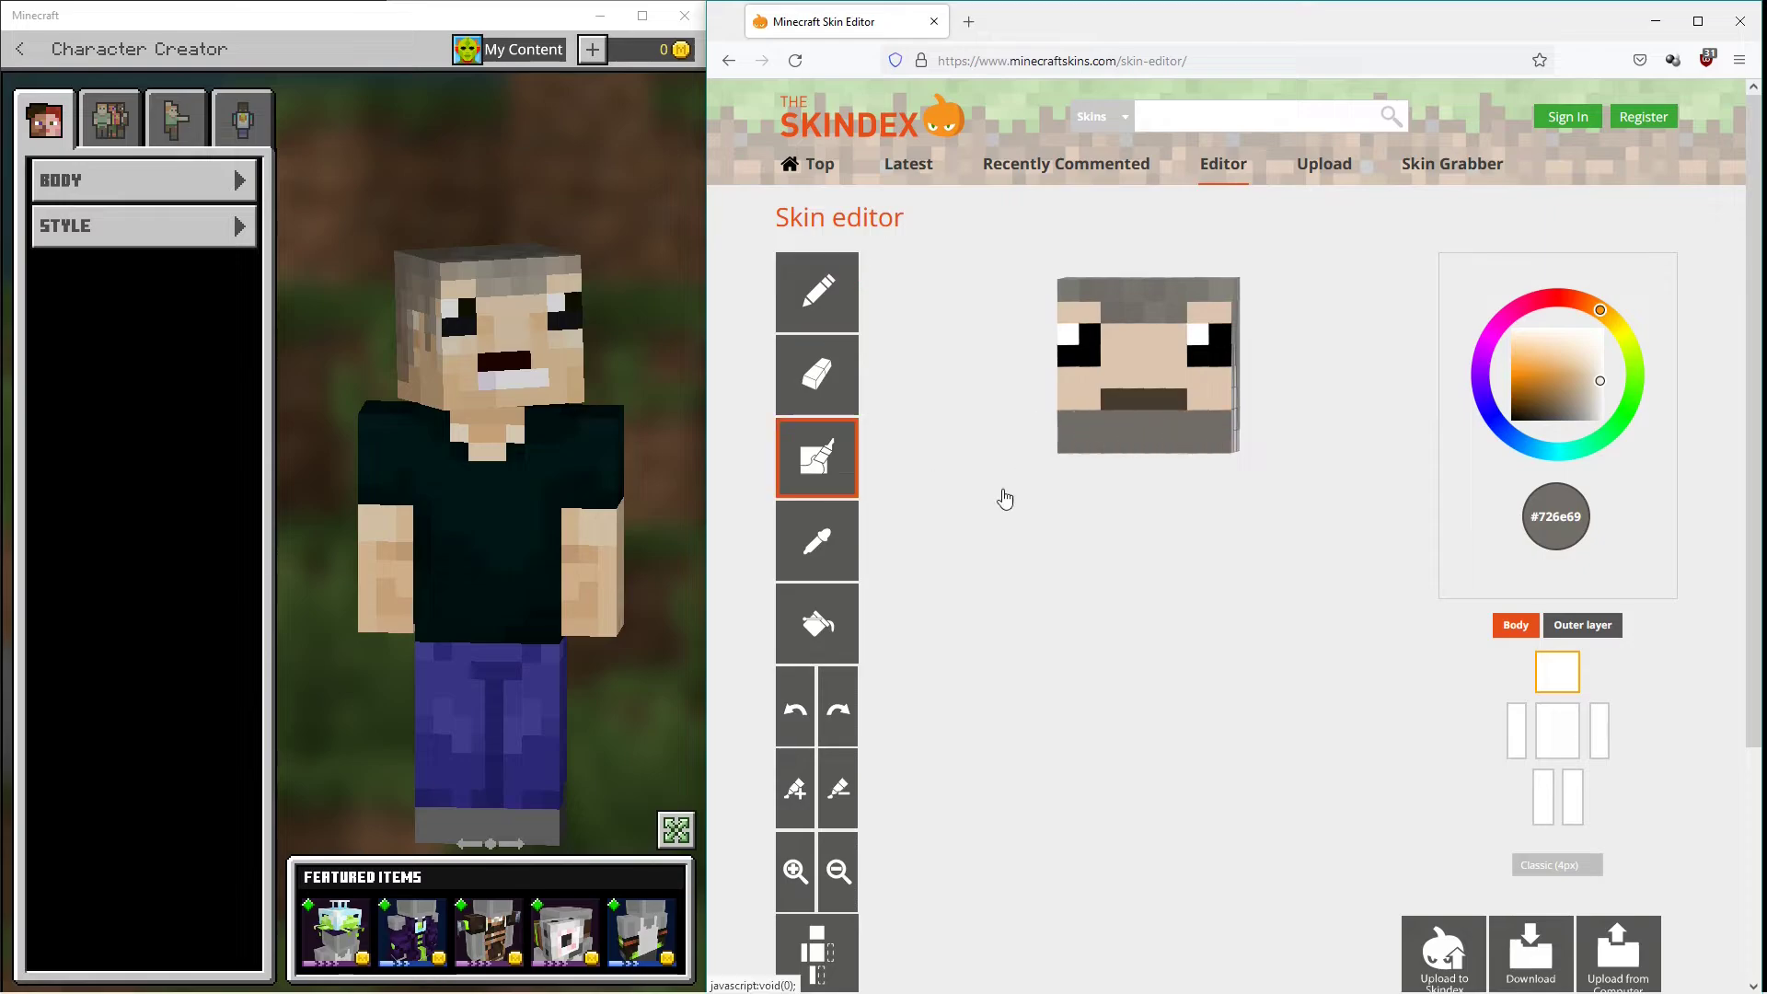
pyautogui.moveTo(1322, 524)
pyautogui.mouseDown()
pyautogui.moveTo(1115, 522)
pyautogui.moveTo(1581, 340)
pyautogui.mouseUp()
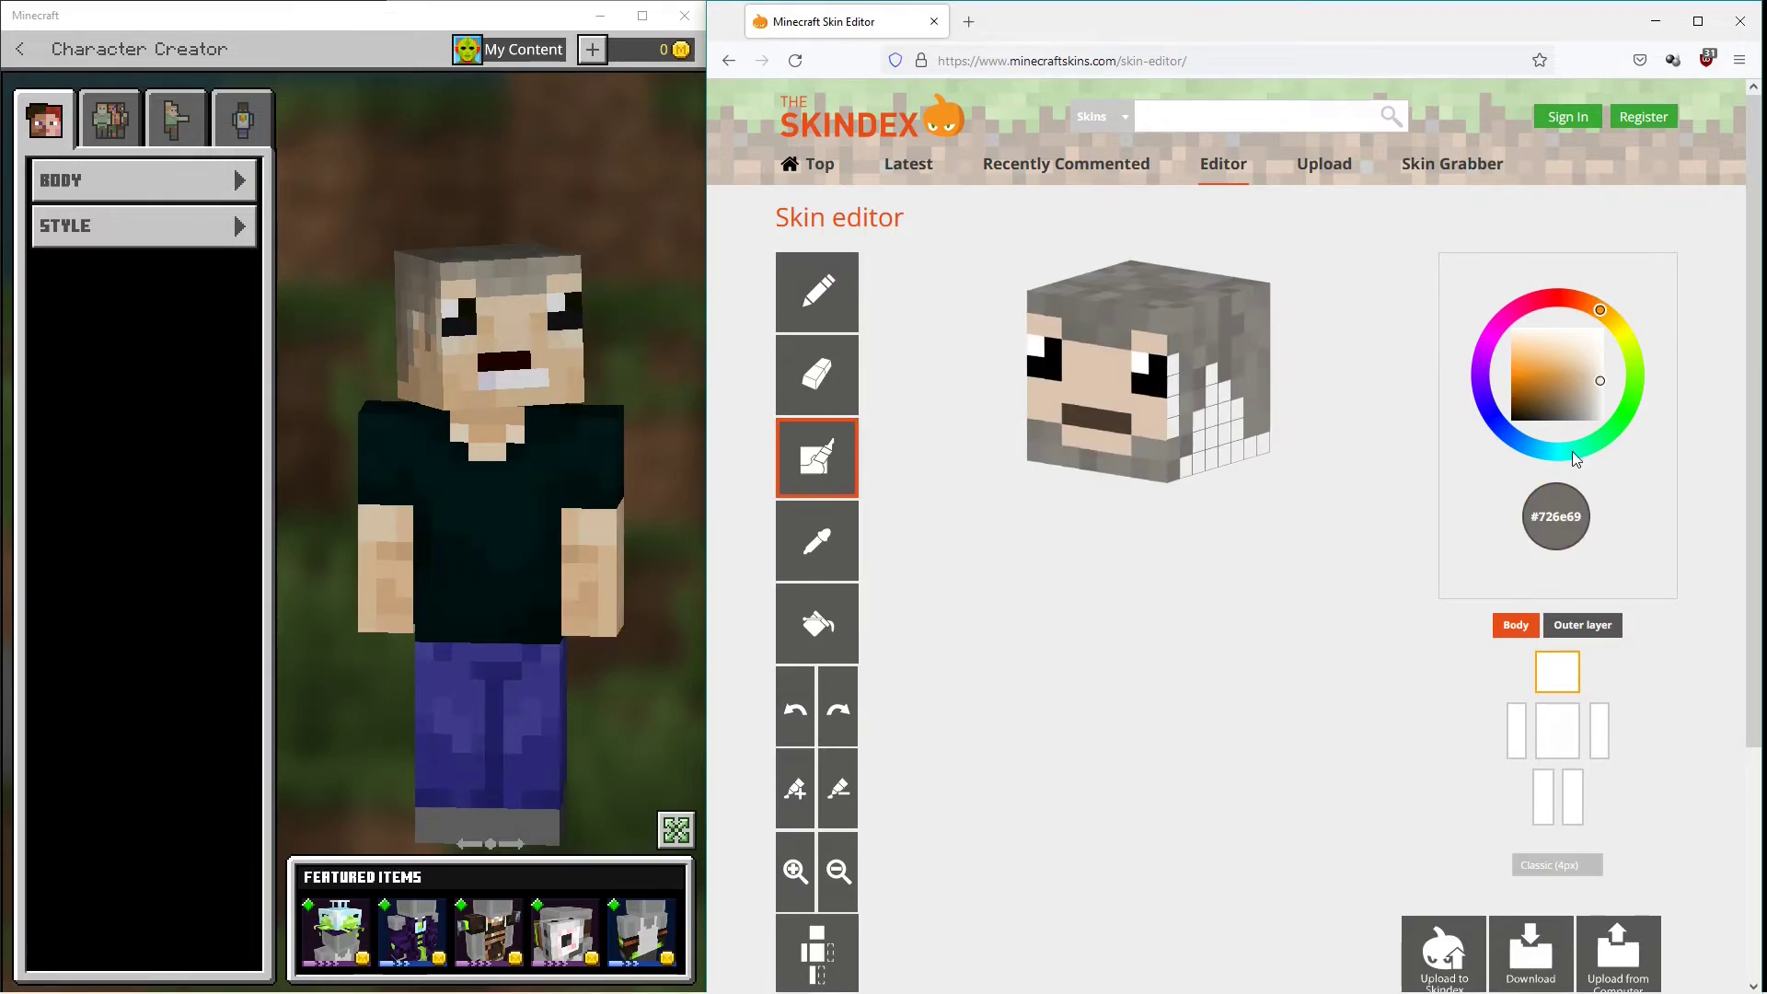
# Undo several recent face edits with repeated Ctrl+Z.
pyautogui.click(798, 718)
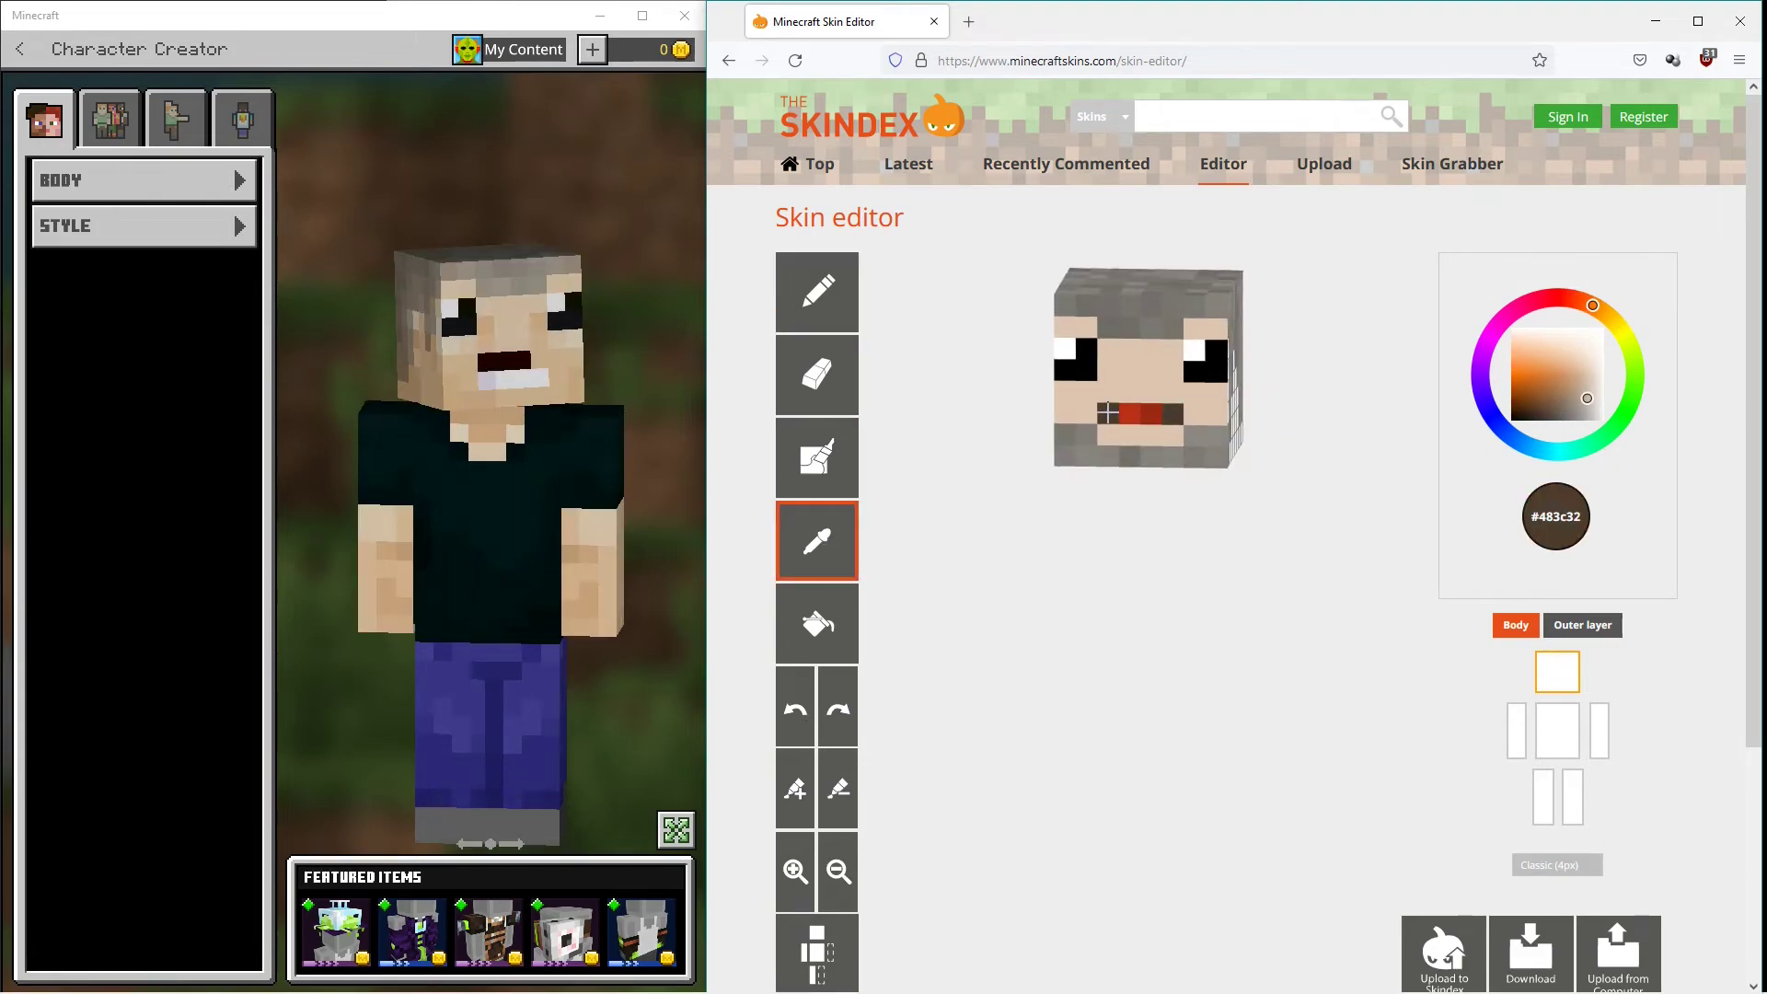
pyautogui.hotkey('ctrl', 'z')
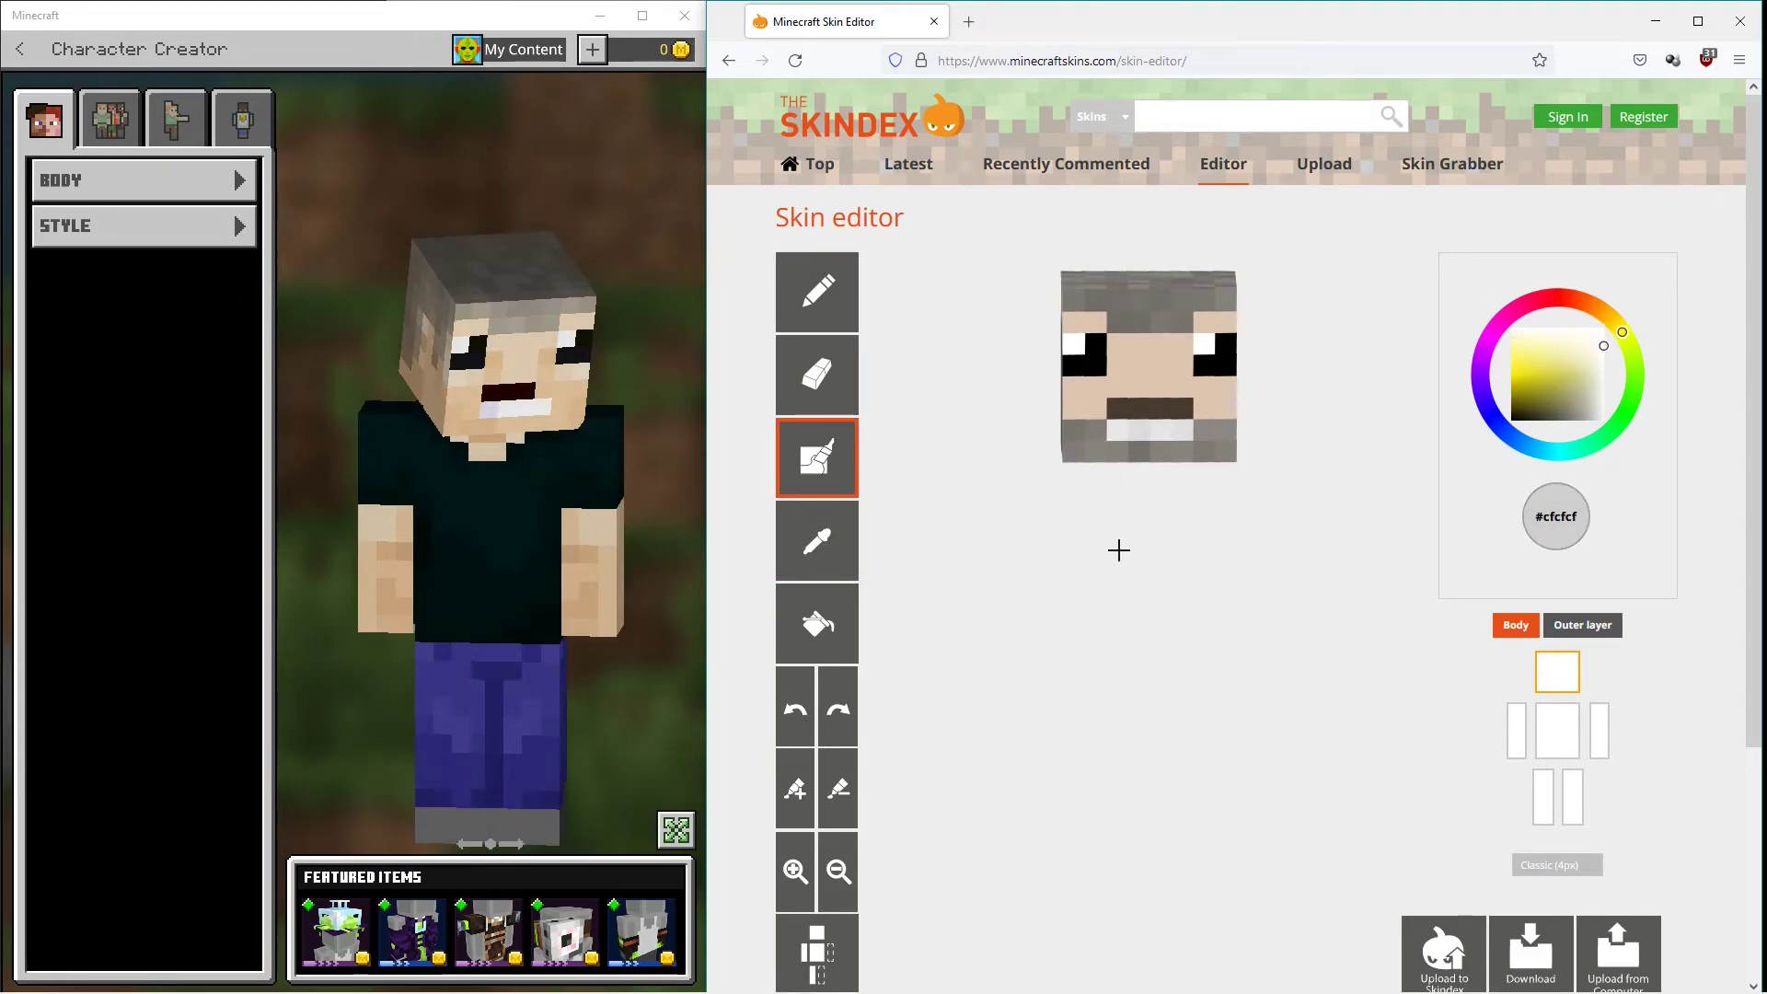
pyautogui.hotkey('ctrl', 'z')
pyautogui.moveTo(1337, 478); pyautogui.dragTo(1130, 546)
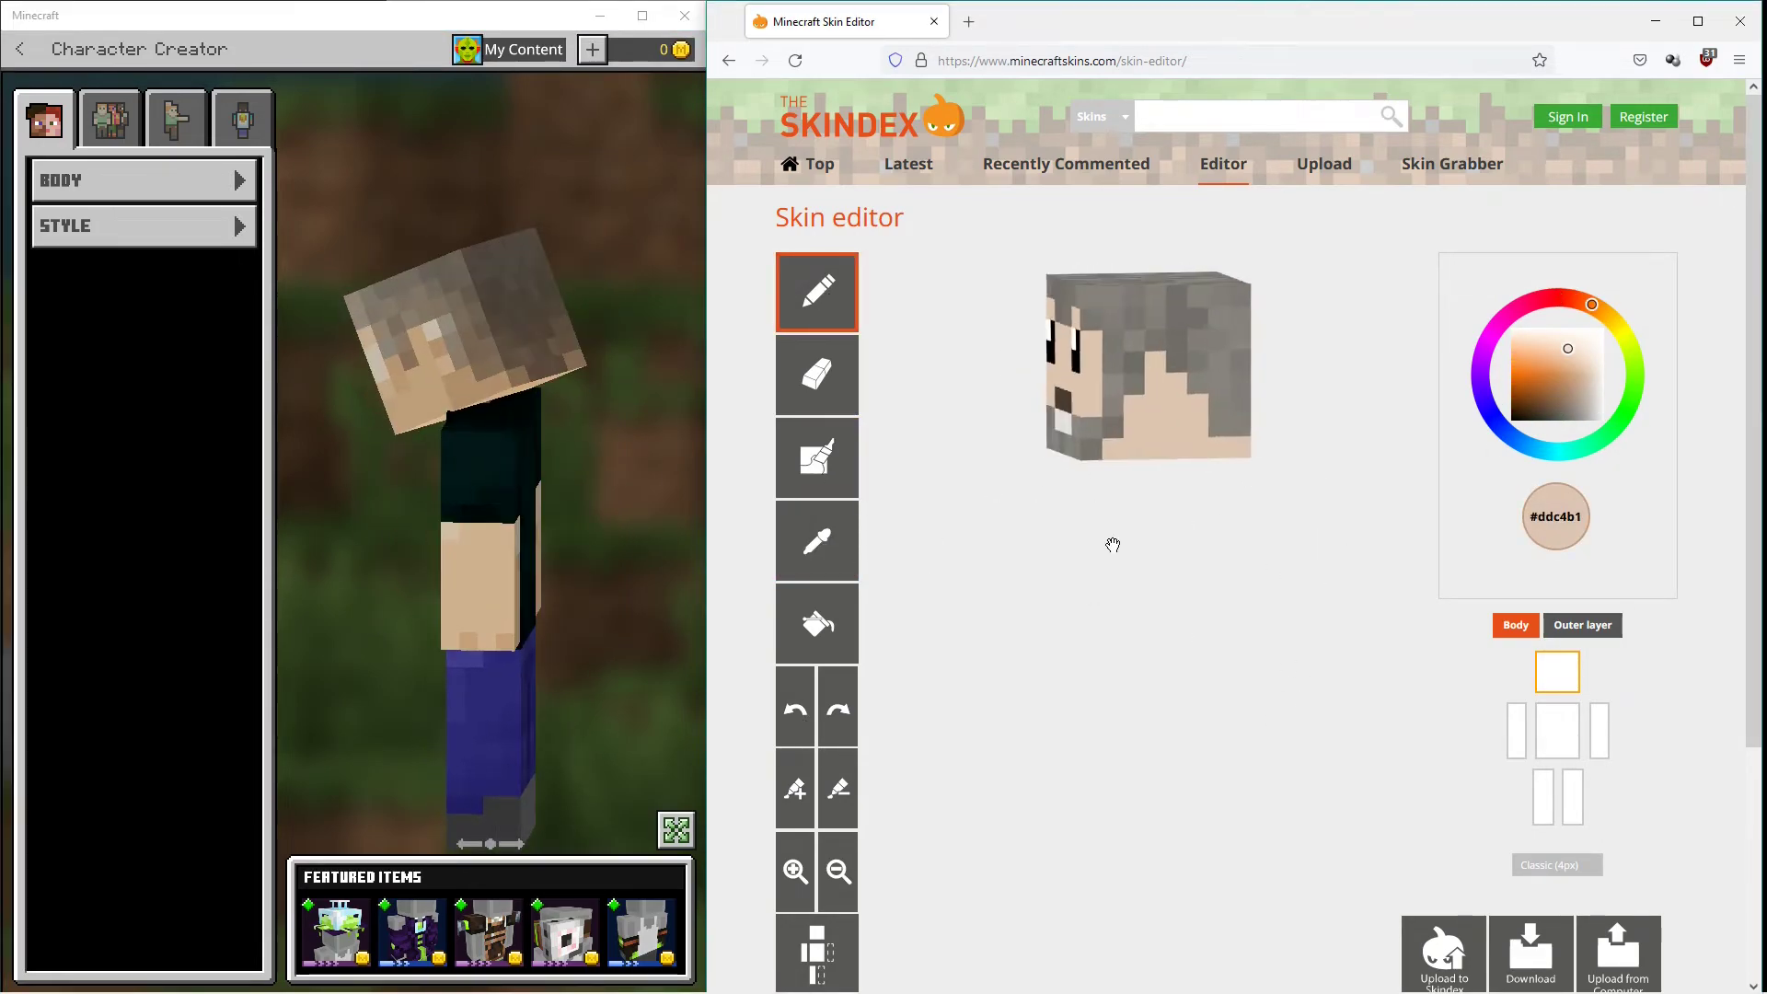
pyautogui.hotkey('ctrl', 'z')
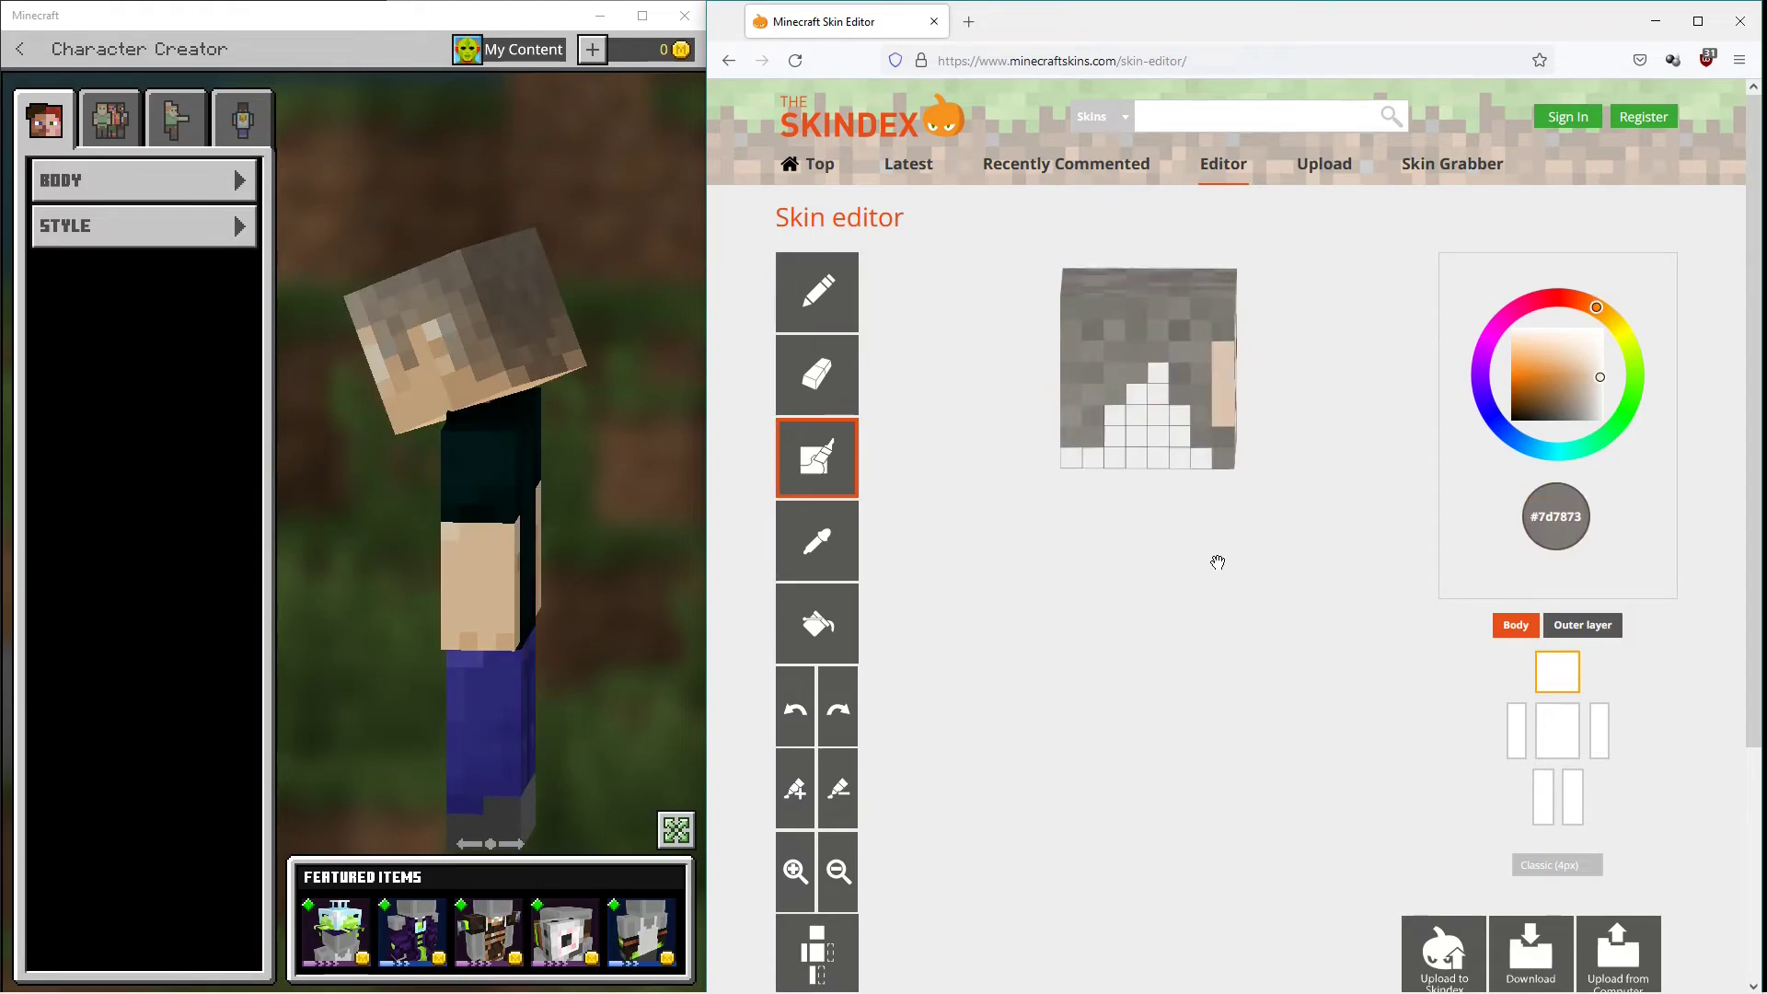
pyautogui.hotkey('ctrl', 'z')
pyautogui.hotkey('ctrl', 'z')
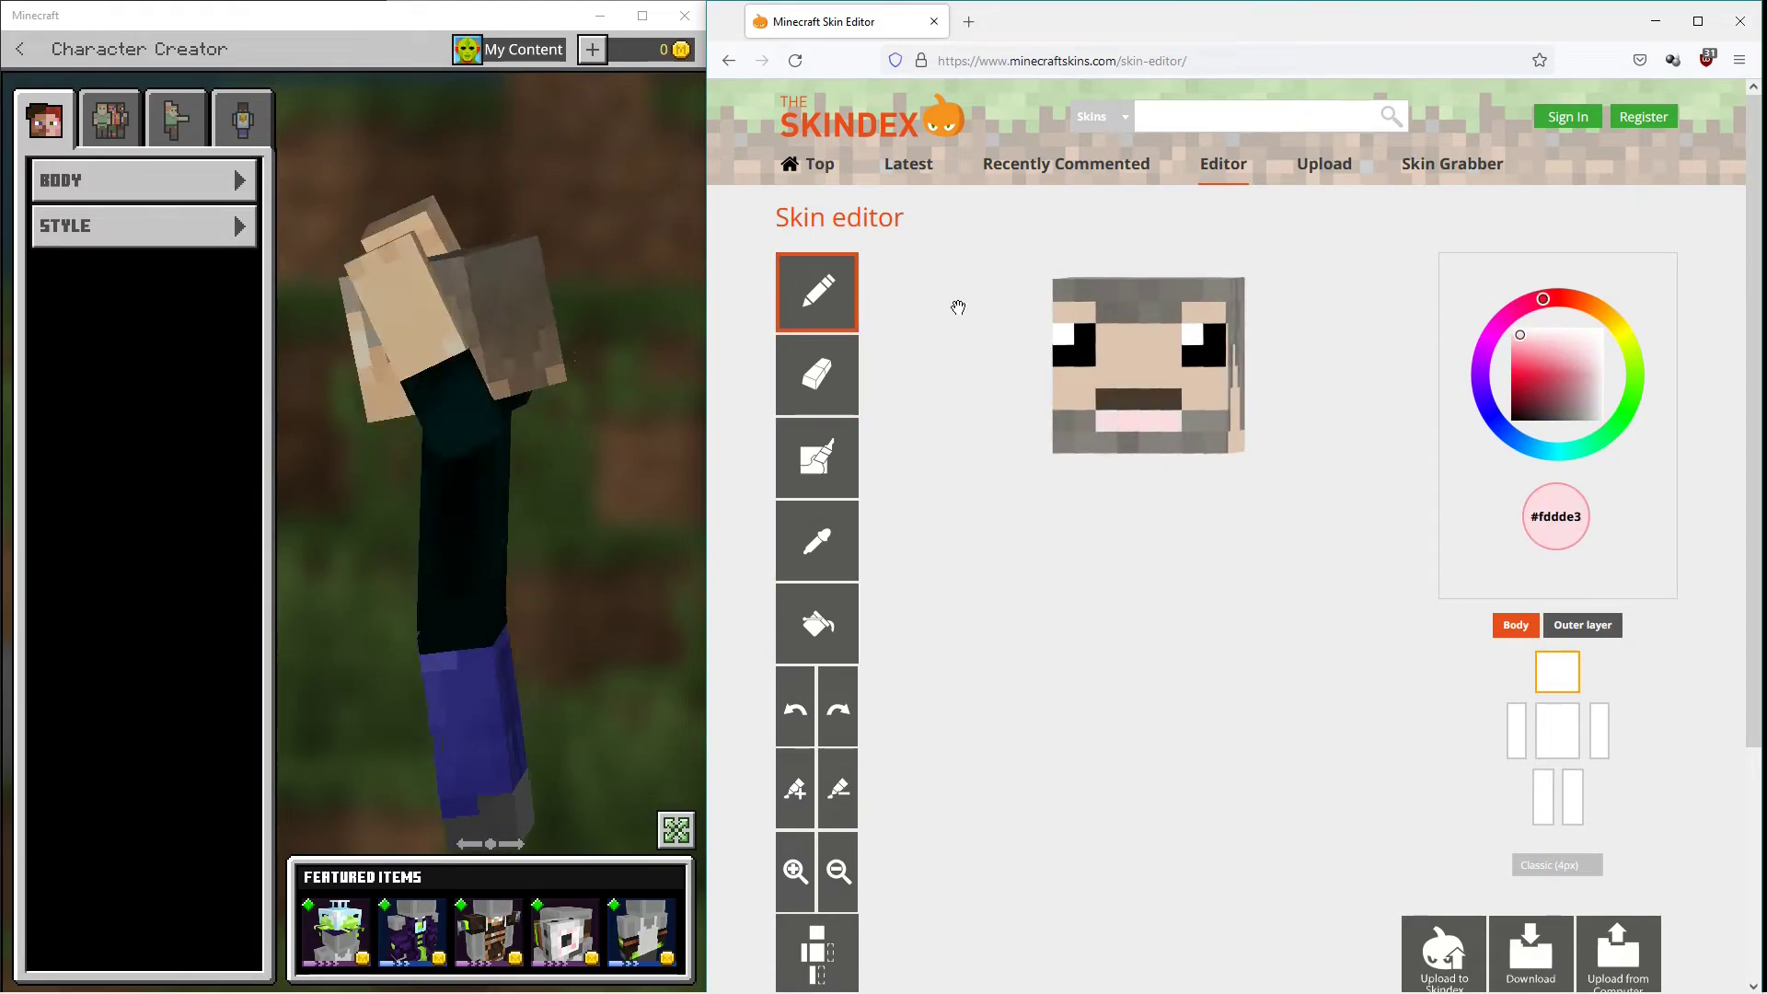
pyautogui.hotkey('ctrl', 'z')
pyautogui.hotkey('ctrl', 'z')
pyautogui.hotkey('ctrl', 'z')
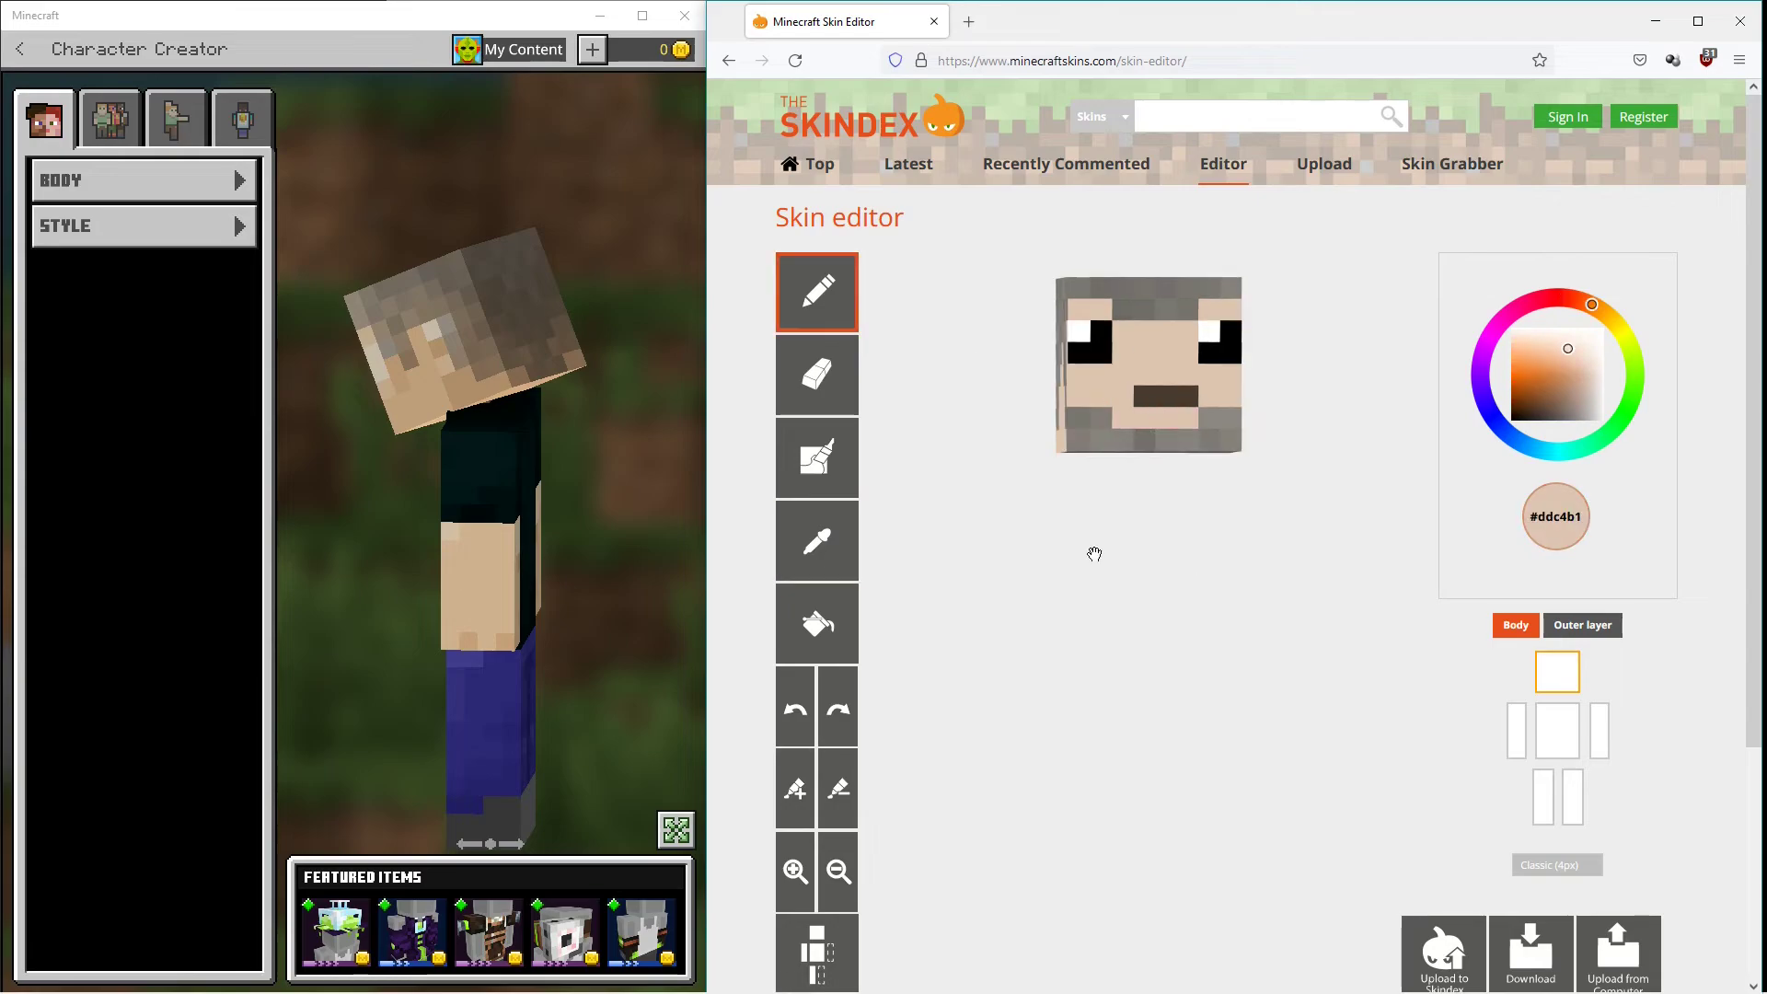
pyautogui.hotkey('ctrl', 'z')
pyautogui.hotkey('ctrl', 'z')
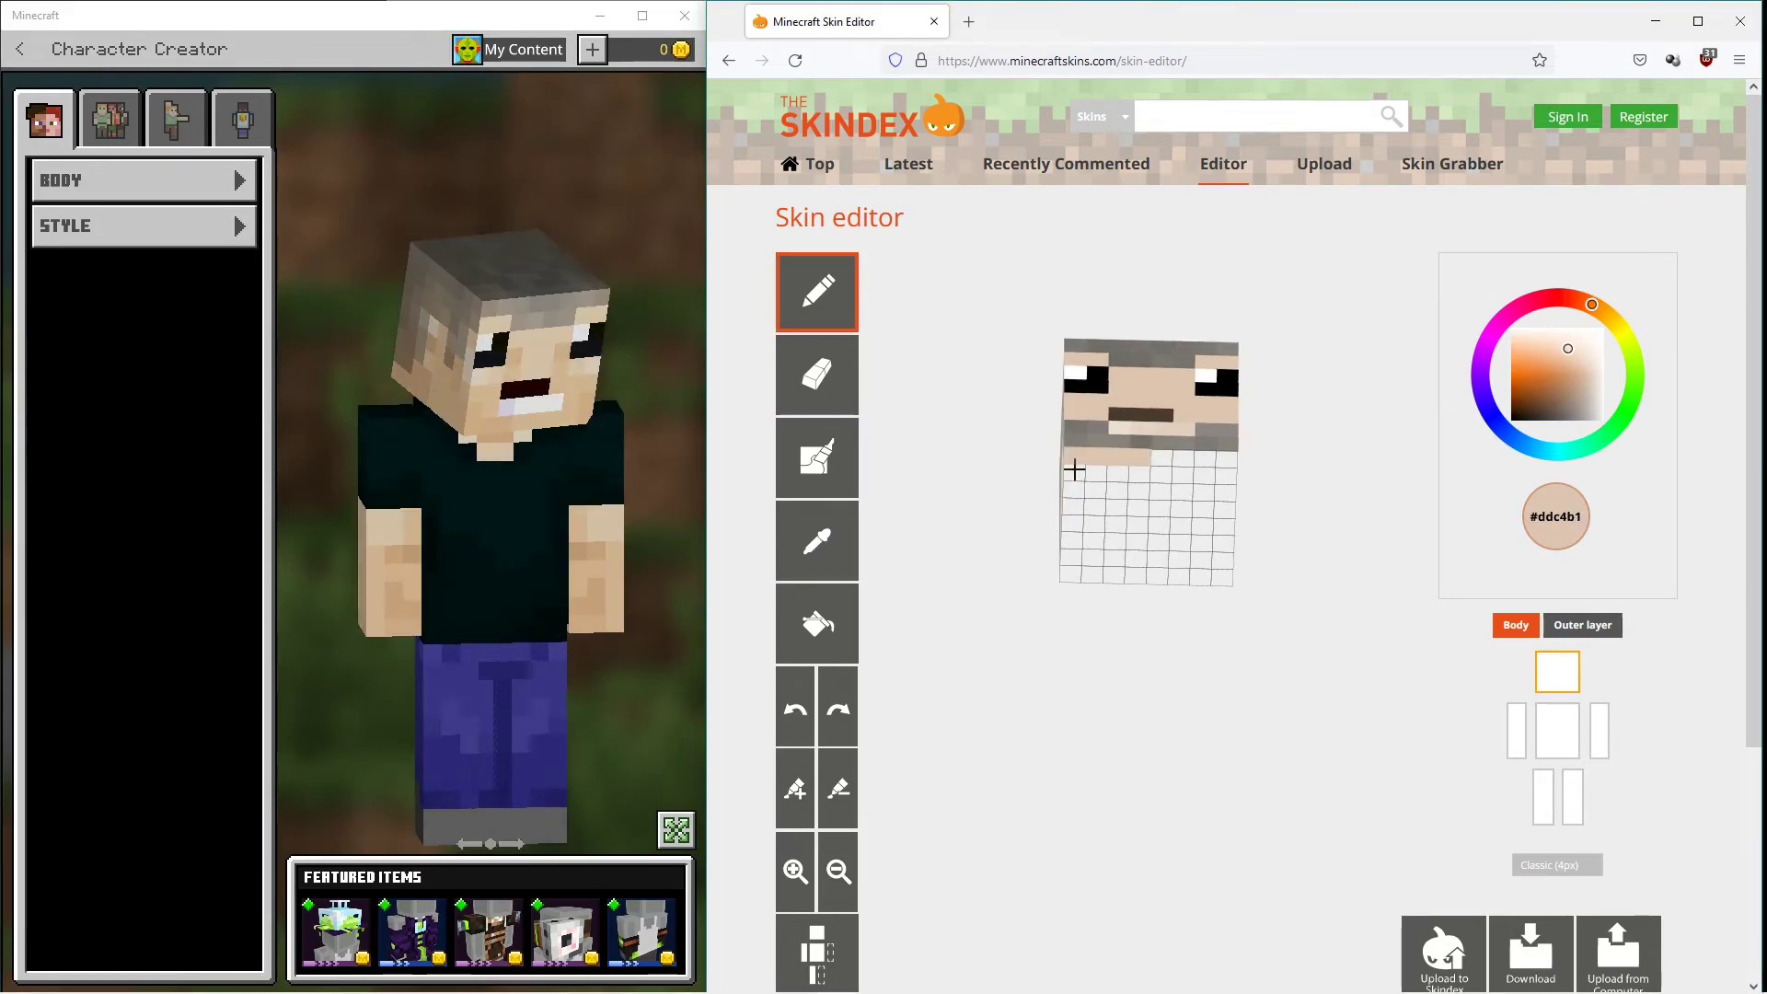
# Re-enable the torso, both arms and both legs, then orbit to view from below.
pyautogui.click(1558, 729)
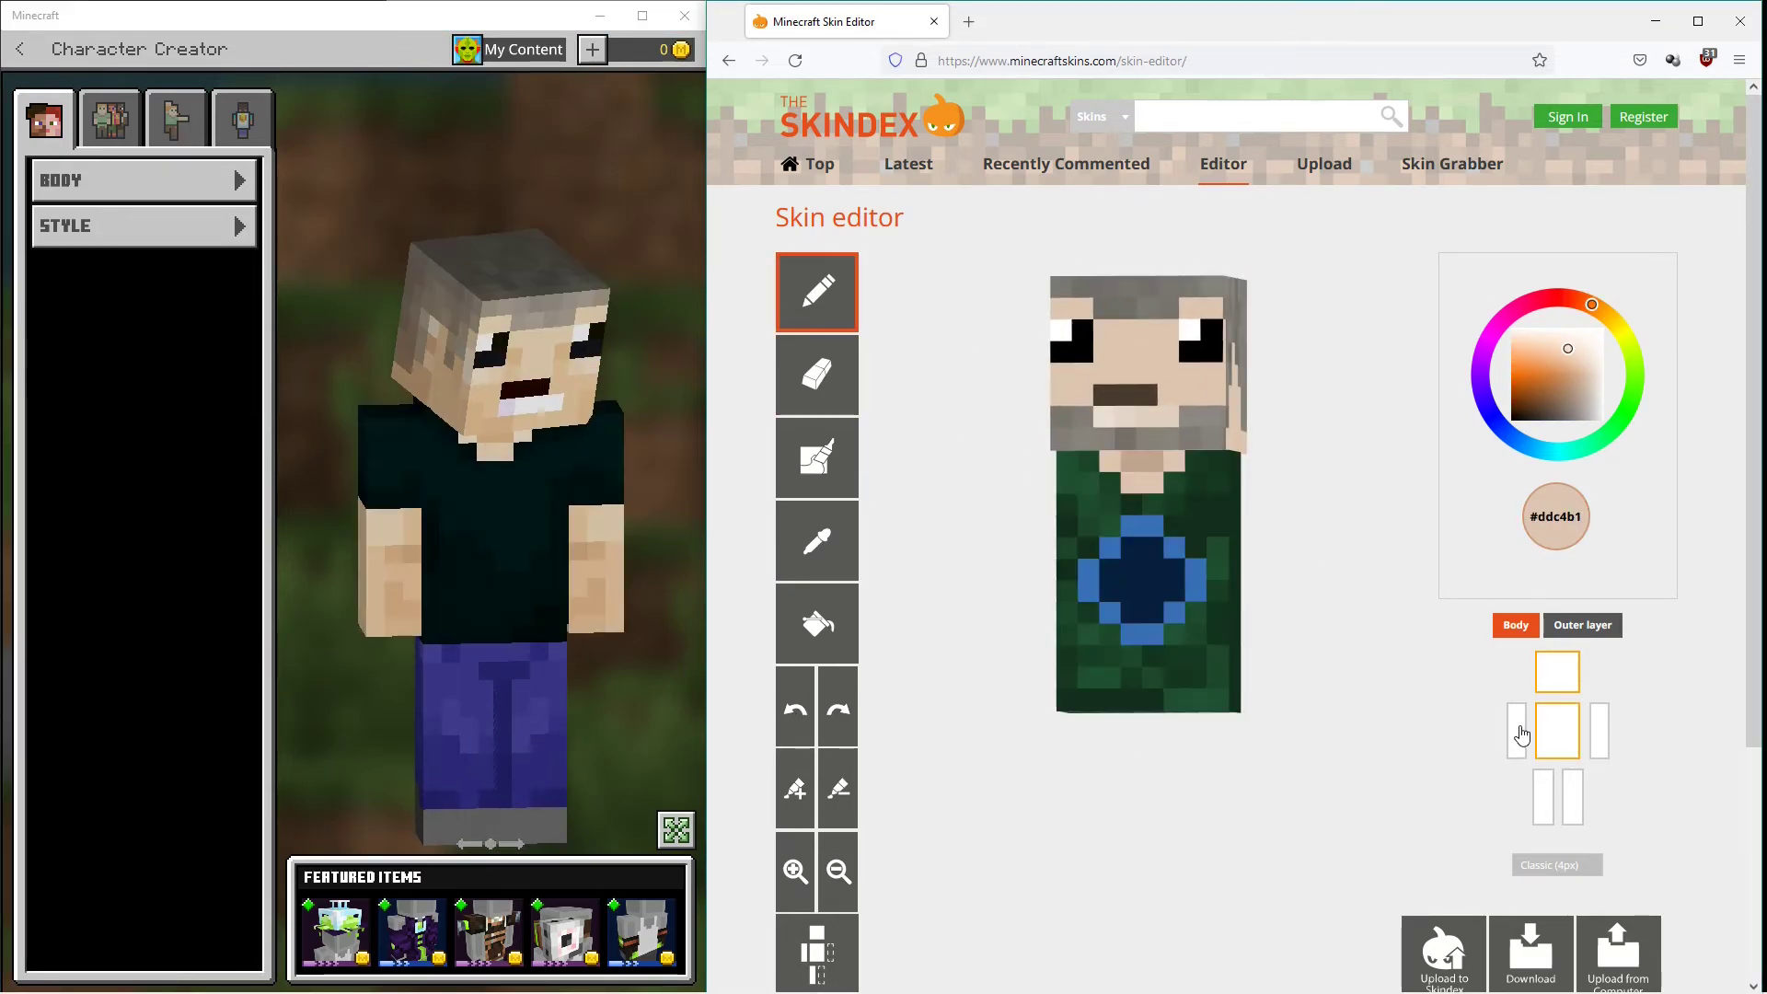
pyautogui.click(1600, 732)
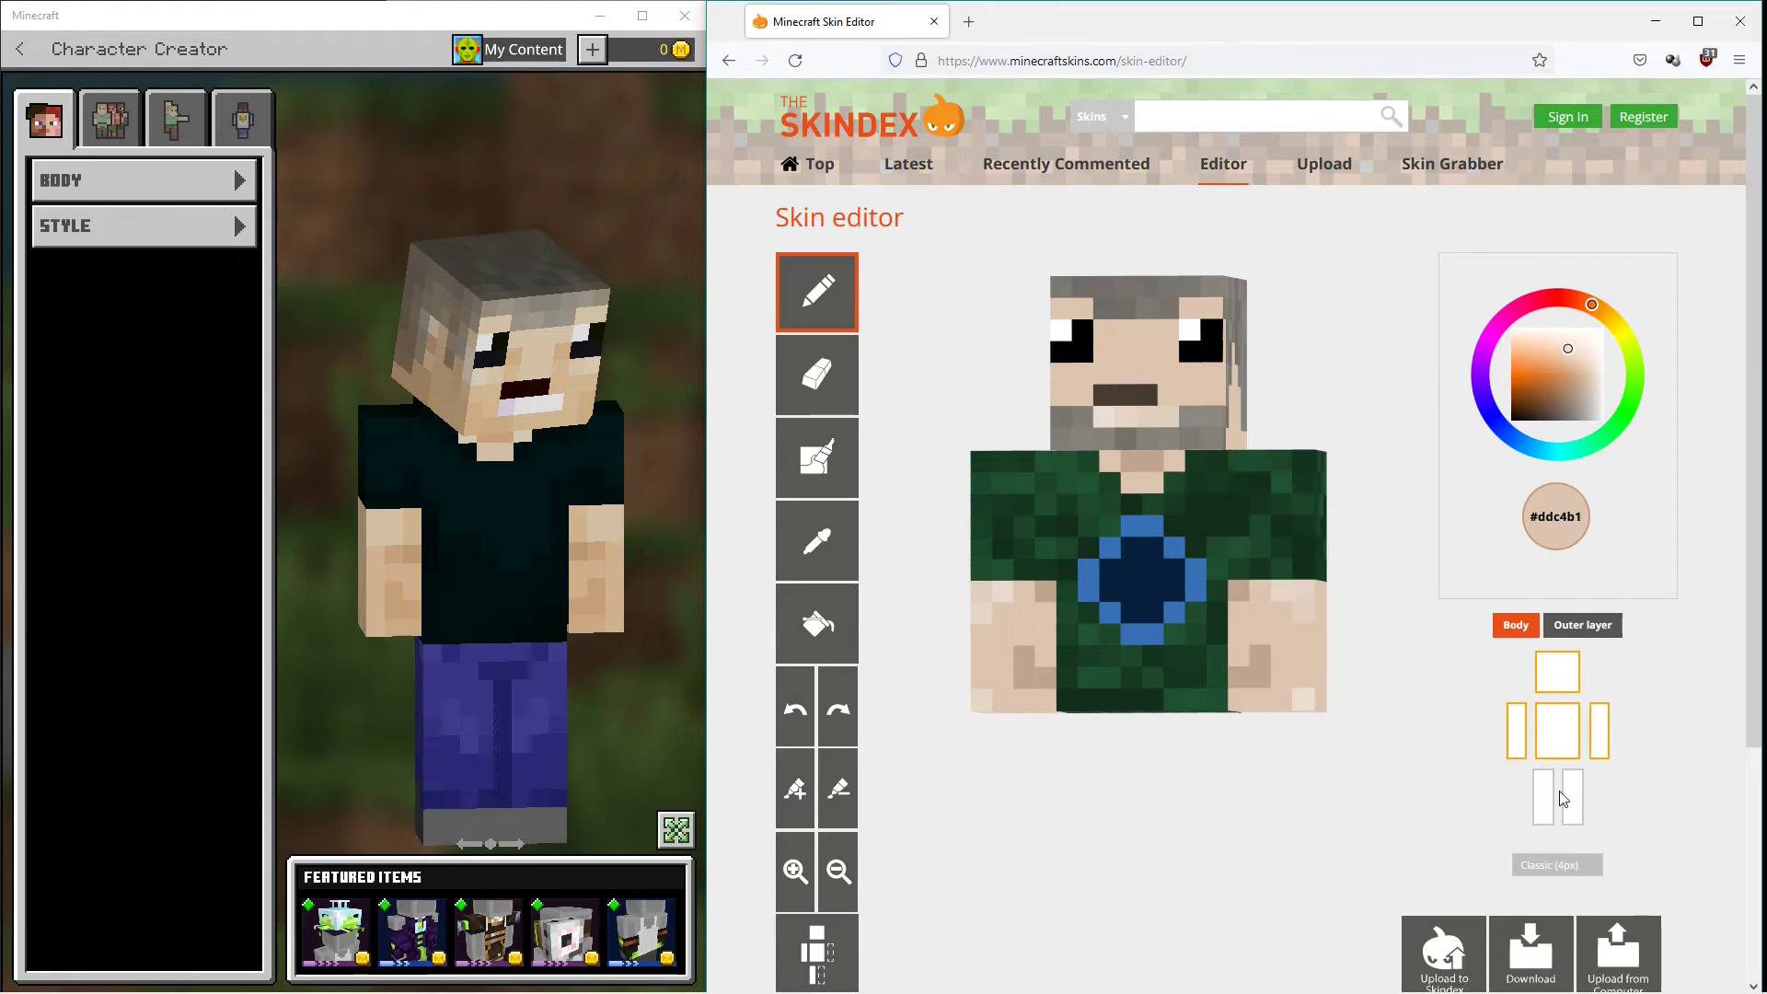
pyautogui.click(1566, 801)
pyautogui.click(1544, 805)
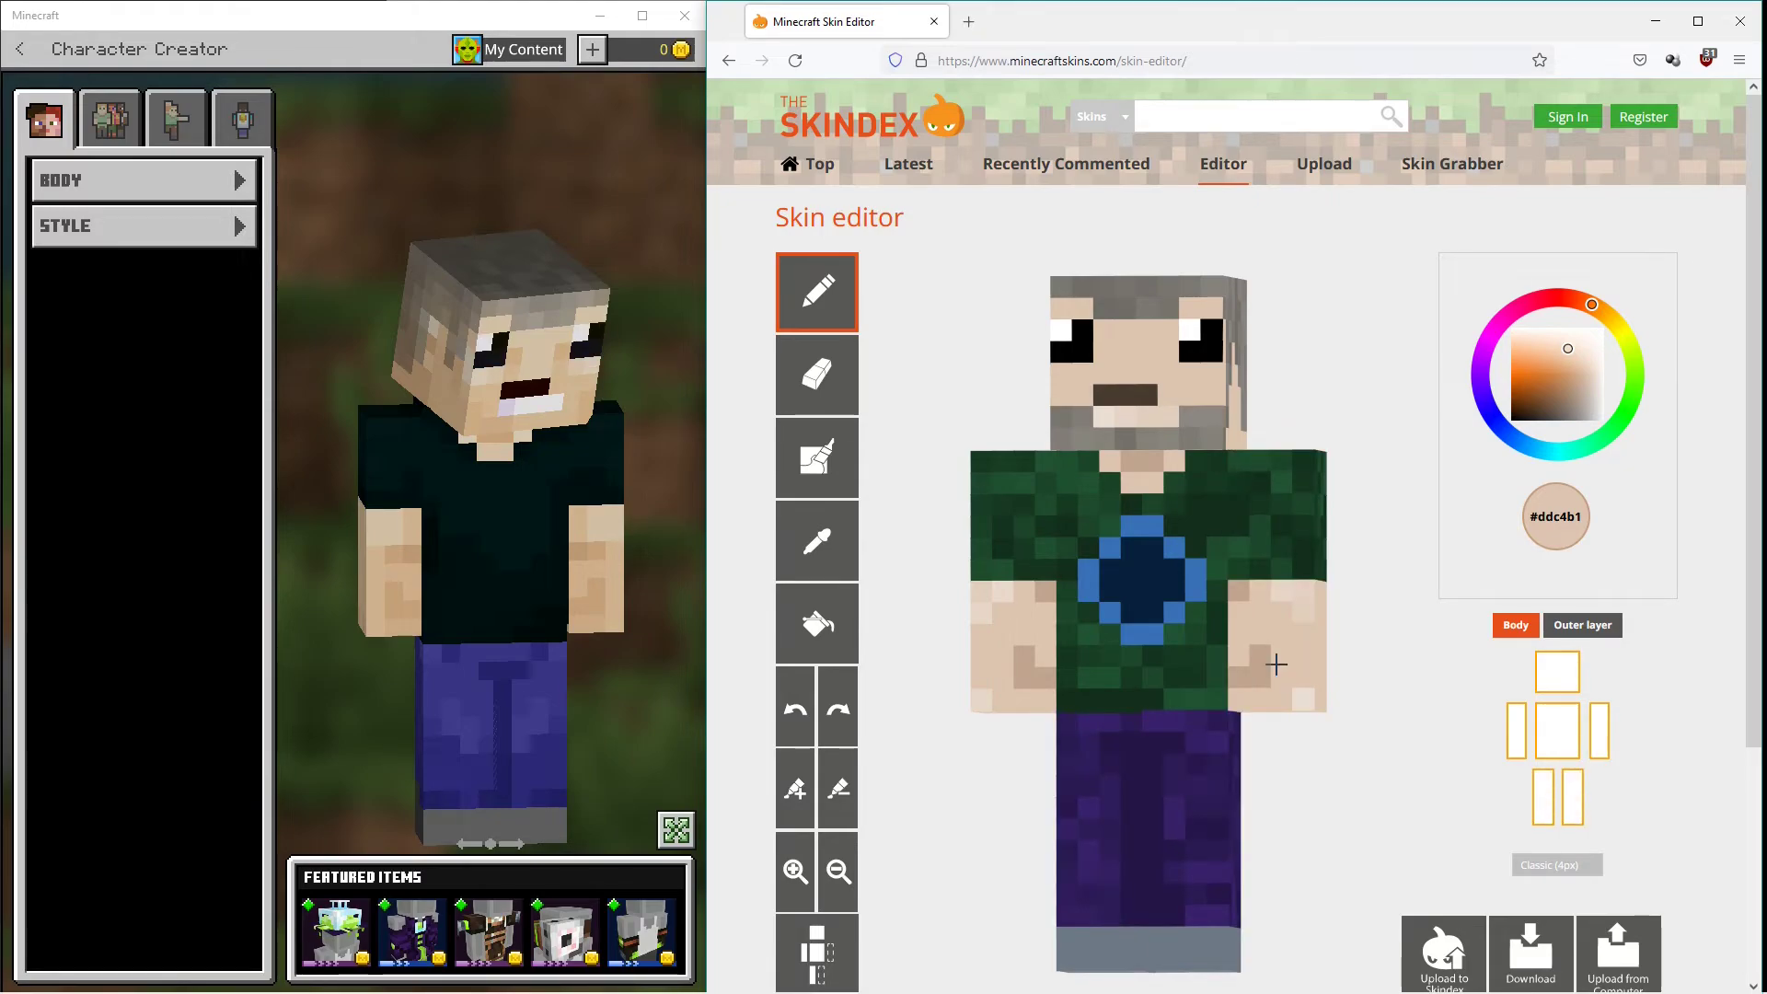
pyautogui.moveTo(1319, 832)
pyautogui.mouseDown()
pyautogui.moveTo(1389, 802)
pyautogui.moveTo(1395, 727)
pyautogui.moveTo(1319, 684)
pyautogui.moveTo(1156, 703)
pyautogui.moveTo(1045, 792)
pyautogui.moveTo(1010, 857)
pyautogui.moveTo(1357, 829)
pyautogui.moveTo(1307, 826)
pyautogui.mouseUp()
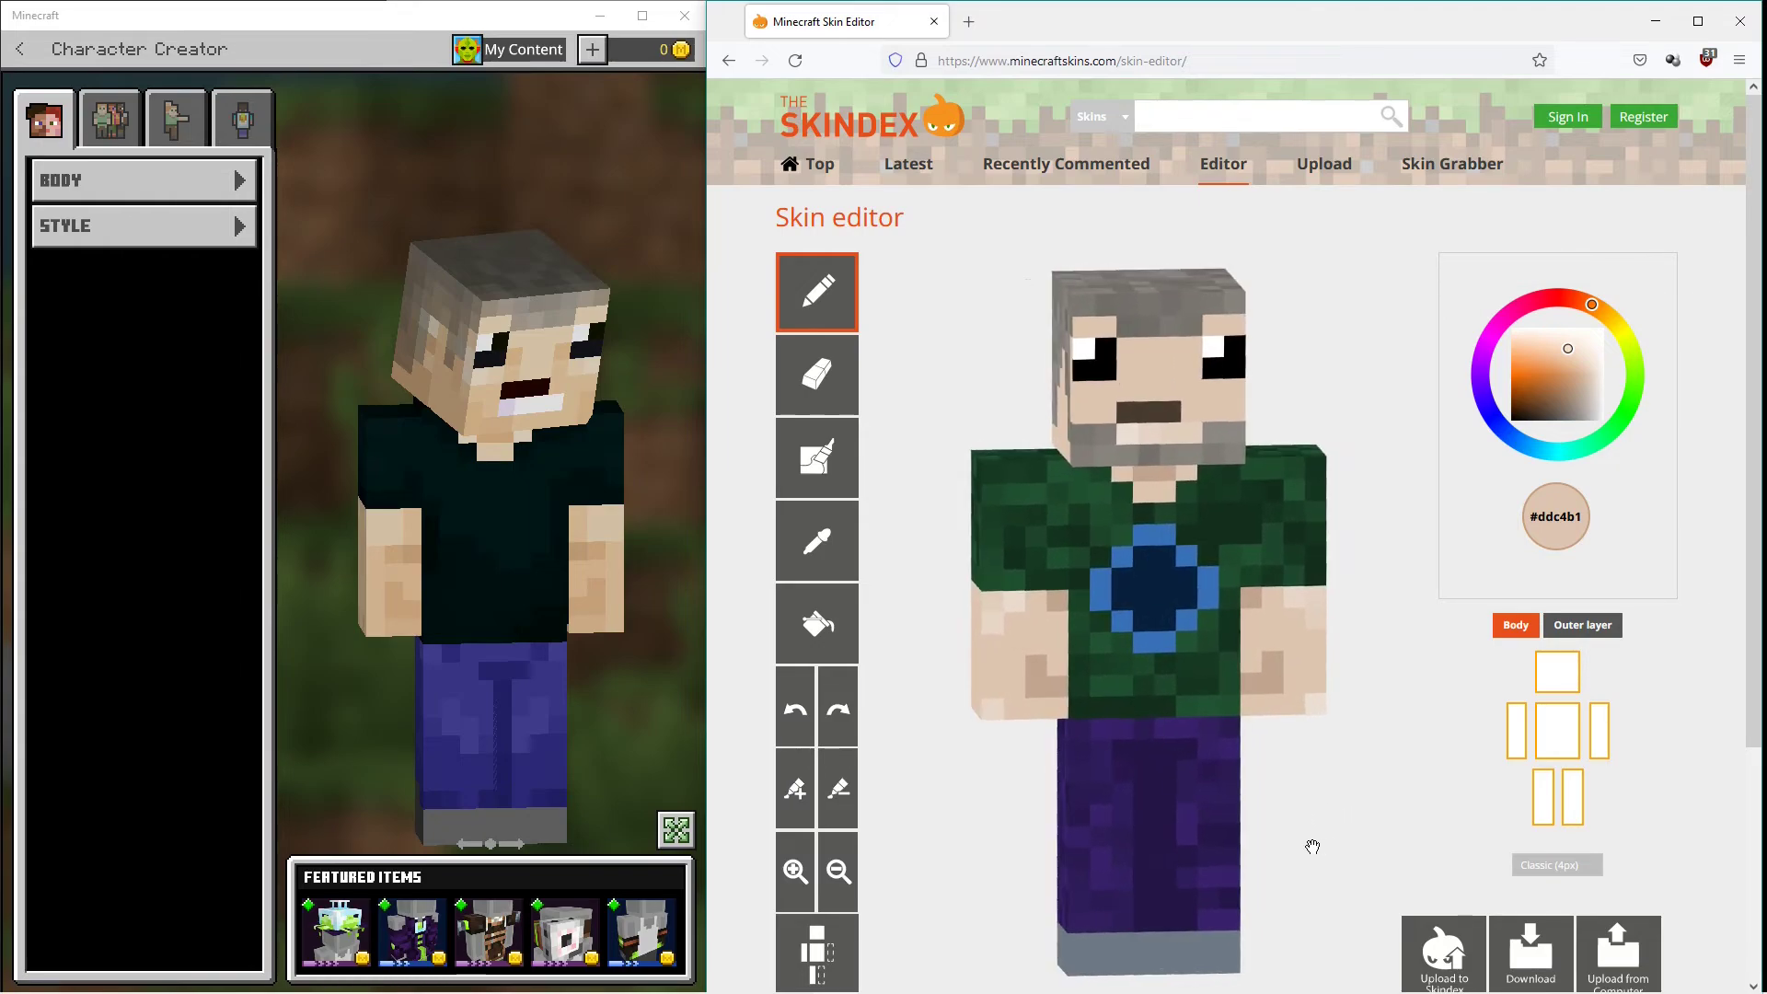